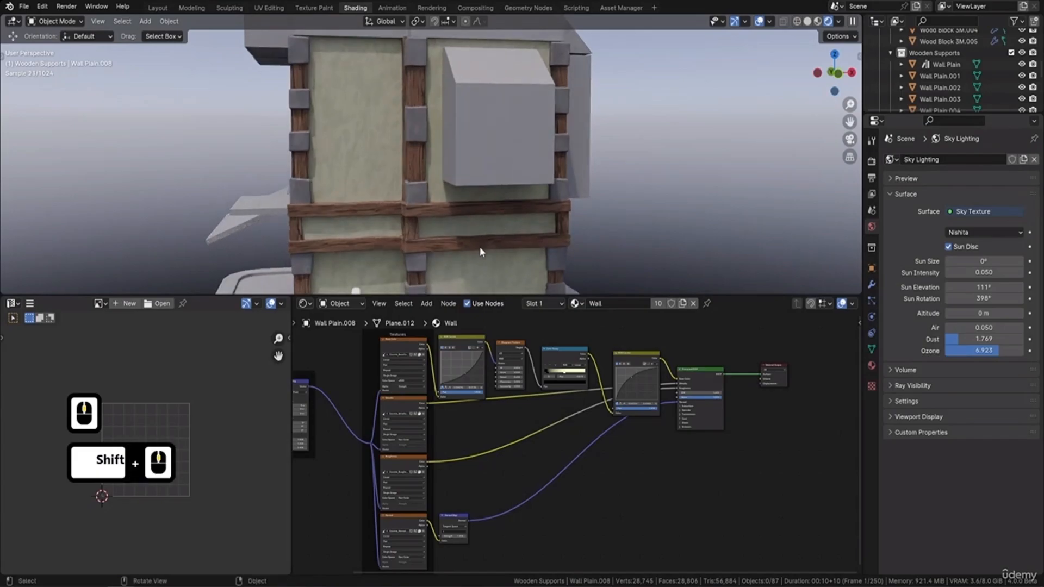
Switch to the Asset Manager workspace
{"action": "middle_click_drag", "start_coordinate": [494, 175], "coordinate": [502, 221]}
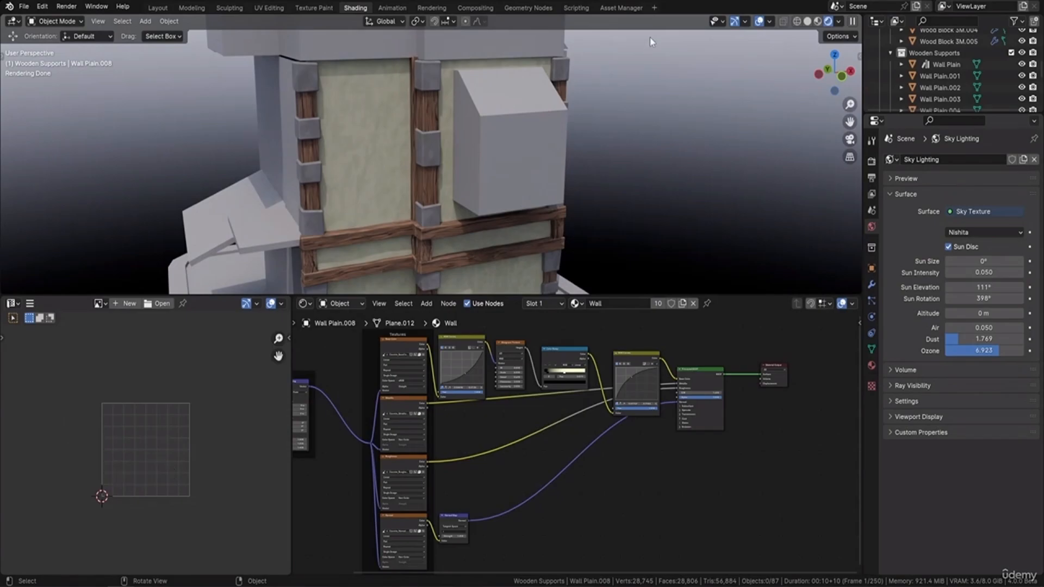
{"action": "left_click", "coordinate": [622, 7]}
{"action": "scroll", "coordinate": [466, 194], "scroll_direction": "down", "scroll_amount": 3}
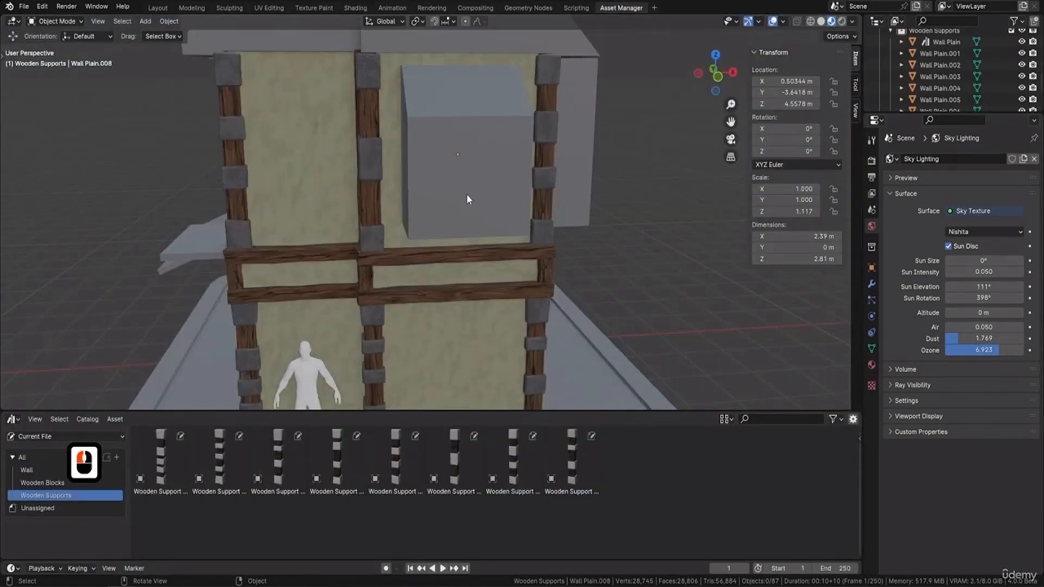
Examine the upper floor's corner supports, wall panels and horizontal beams for the places that still need trim
{"action": "middle_click_drag", "start_coordinate": [467, 194], "coordinate": [472, 243]}
{"action": "scroll", "coordinate": [443, 242], "scroll_direction": "up", "scroll_amount": 3}
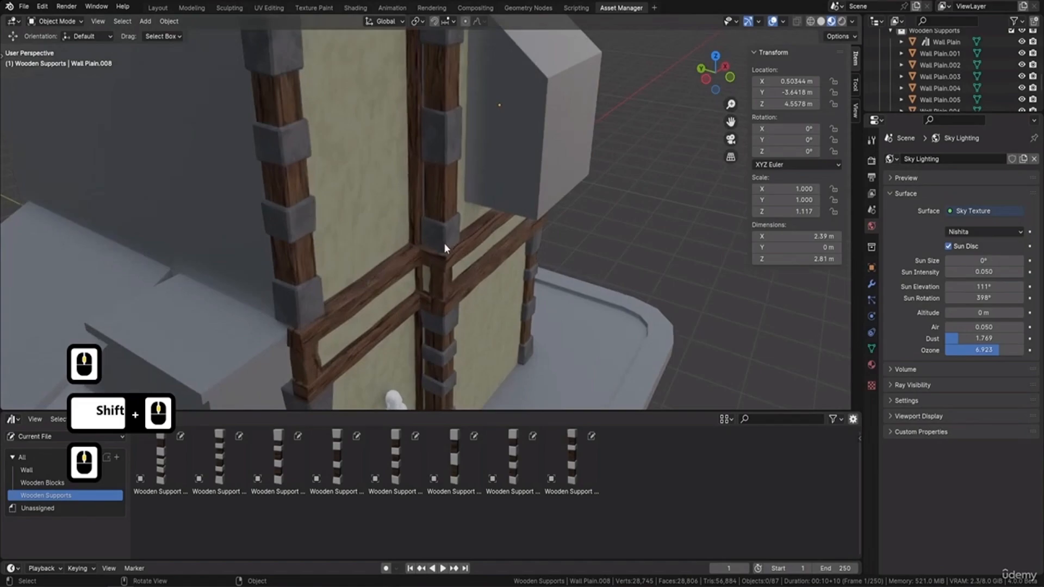
{"action": "scroll", "coordinate": [418, 179], "scroll_direction": "up", "scroll_amount": 3}
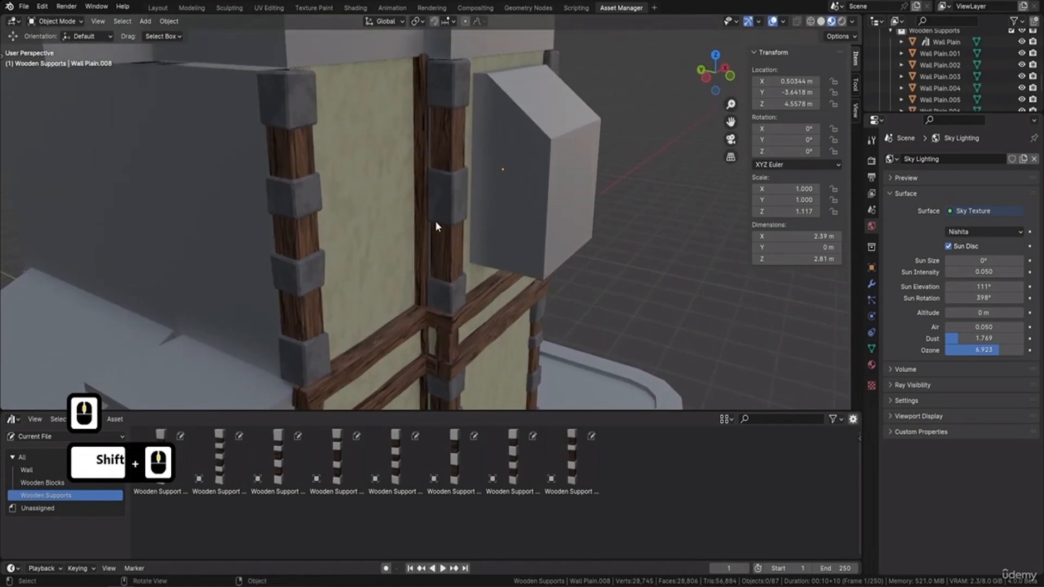
{"action": "middle_click_drag", "start_coordinate": [438, 226], "coordinate": [422, 326], "text": "shift"}
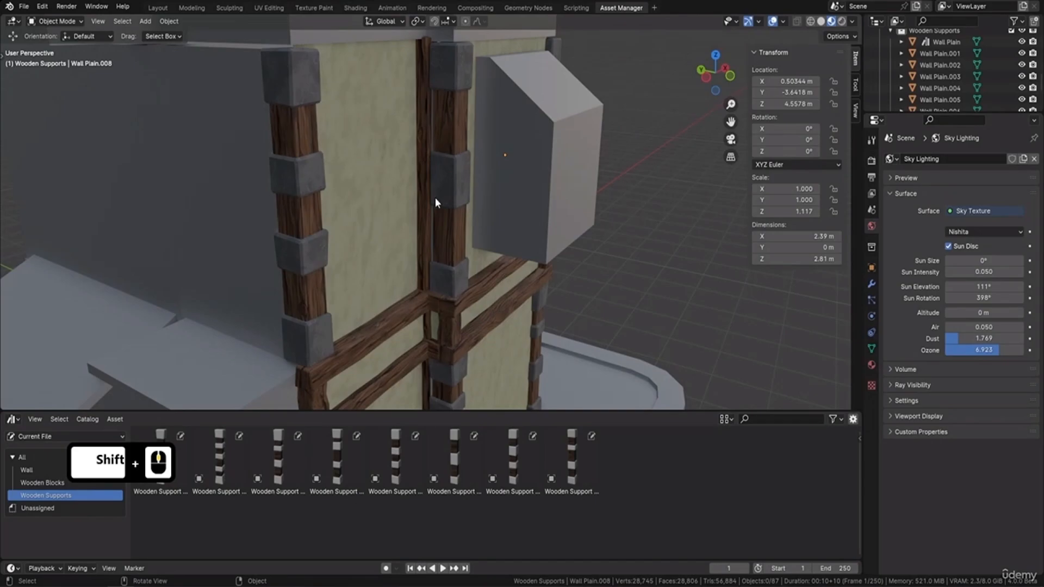
{"action": "scroll", "coordinate": [435, 198], "scroll_direction": "down", "scroll_amount": 2}
{"action": "scroll", "coordinate": [459, 188], "scroll_direction": "up", "scroll_amount": 1}
{"action": "middle_click_drag", "start_coordinate": [459, 188], "coordinate": [494, 231], "text": "shift"}
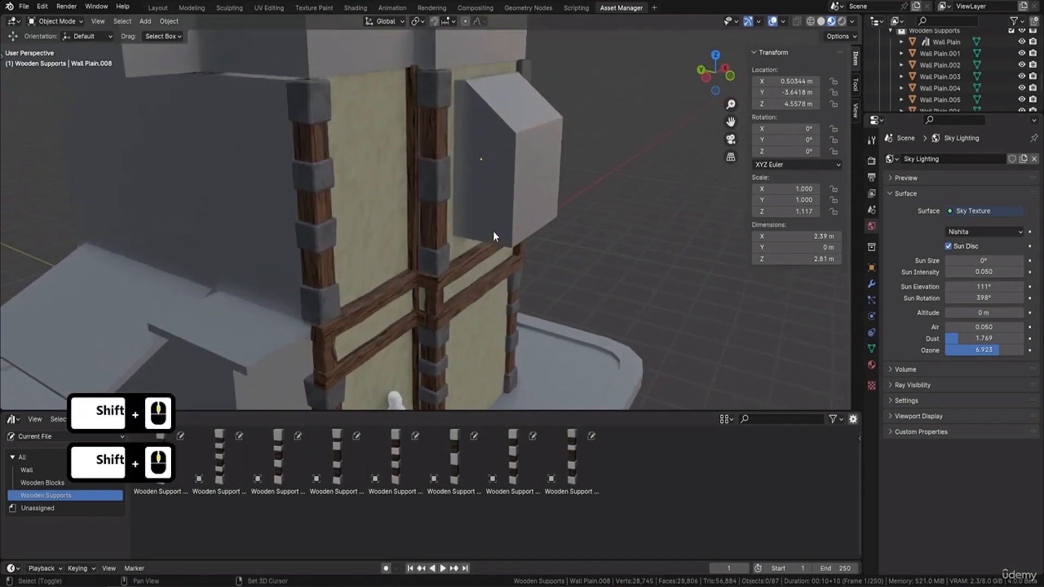
{"action": "scroll", "coordinate": [522, 185], "scroll_direction": "up", "scroll_amount": 2}
{"action": "scroll", "coordinate": [520, 175], "scroll_direction": "up", "scroll_amount": 1}
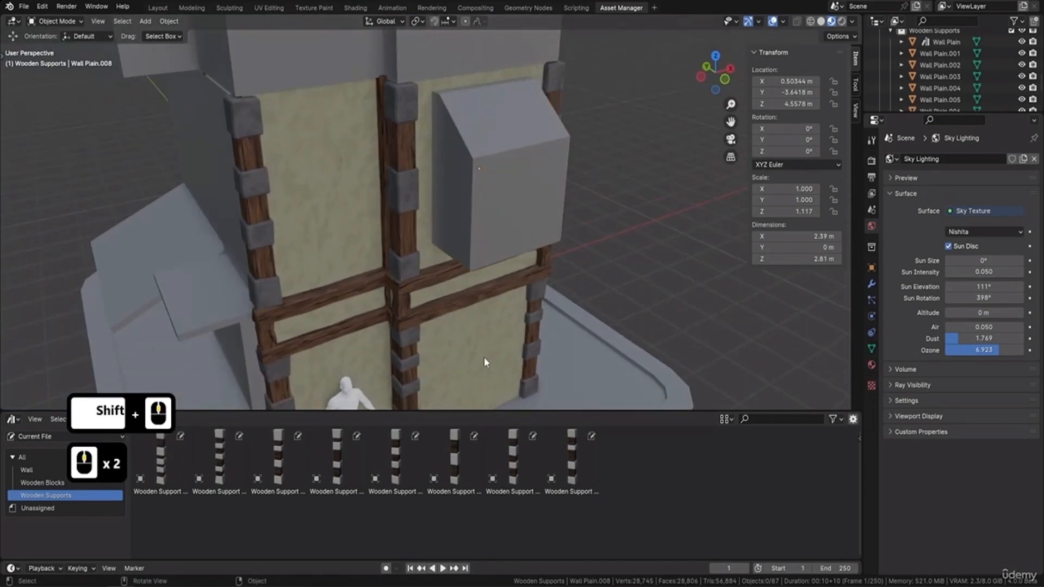
Place a Wood Block 2.5M and the second 3M wood block variant from the Wooden Blocks catalog in front of the house
{"action": "left_click", "coordinate": [96, 483]}
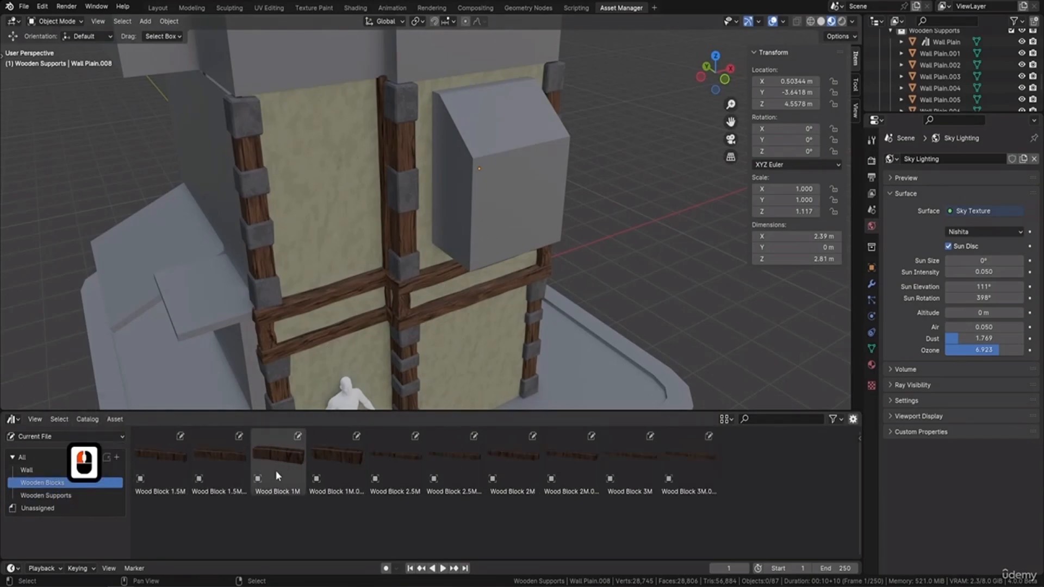
{"action": "scroll", "coordinate": [443, 309], "scroll_direction": "down", "scroll_amount": 4}
{"action": "middle_click_drag", "start_coordinate": [442, 309], "coordinate": [407, 435], "text": "shift"}
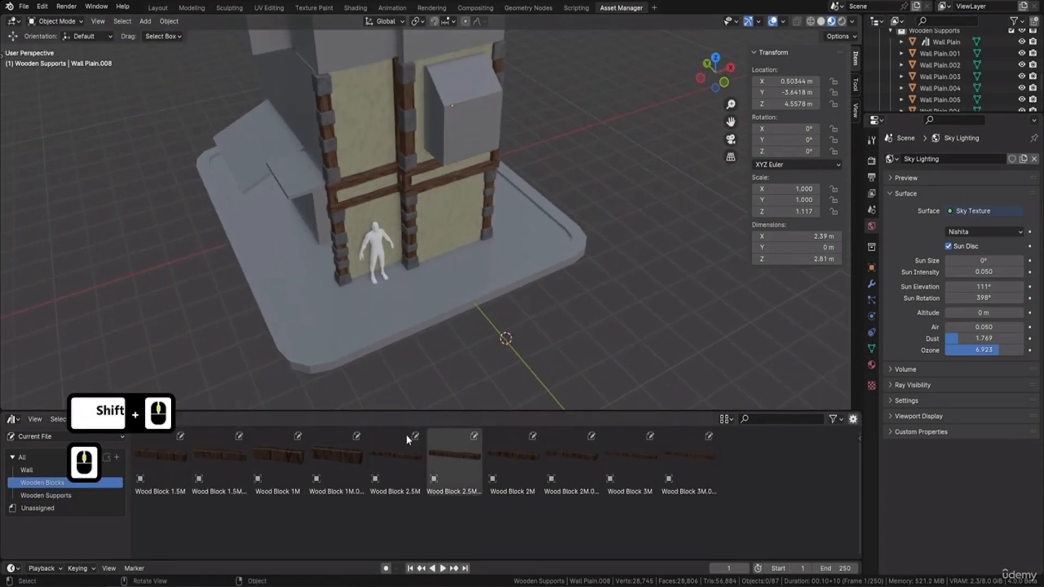
{"action": "left_click_drag", "start_coordinate": [406, 458], "coordinate": [405, 324]}
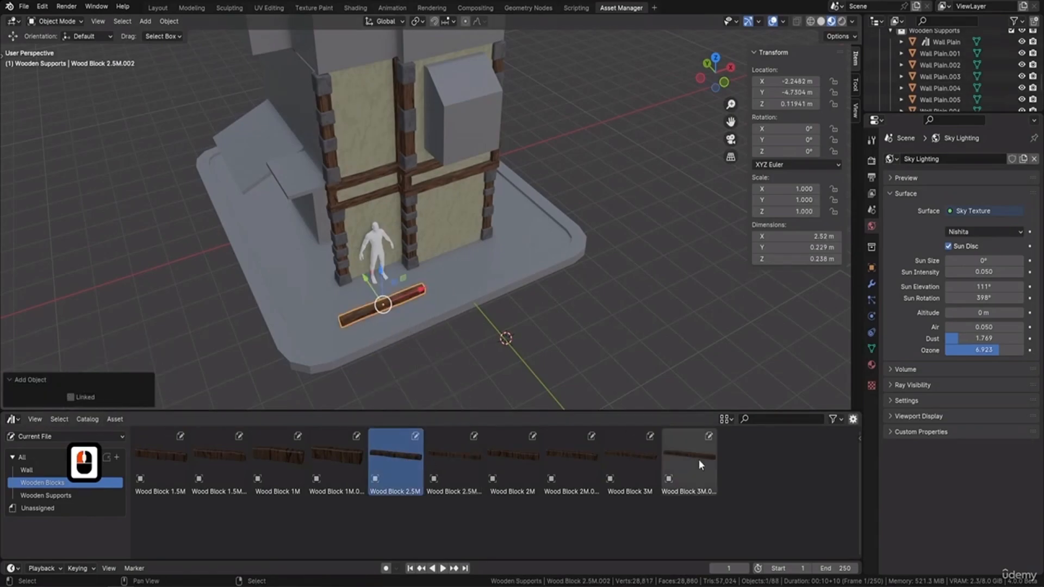
{"action": "left_click_drag", "start_coordinate": [696, 461], "coordinate": [478, 269]}
In front view, raise the 2.5 m beam to about Z 6 m and shift it about 0.42 m along X over the narrow panel
{"action": "middle_click_drag", "start_coordinate": [478, 269], "coordinate": [375, 230]}
{"action": "left_click", "coordinate": [381, 361]}
{"action": "scroll", "coordinate": [377, 233], "scroll_direction": "down", "scroll_amount": 5}
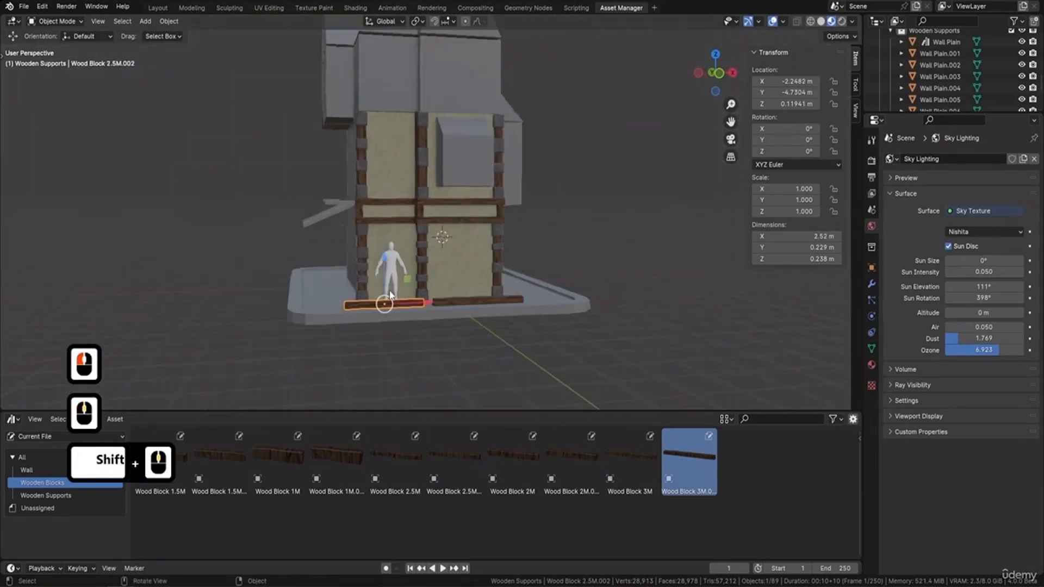
{"action": "key", "text": "1"}
{"action": "scroll", "coordinate": [389, 293], "scroll_direction": "up", "scroll_amount": 5}
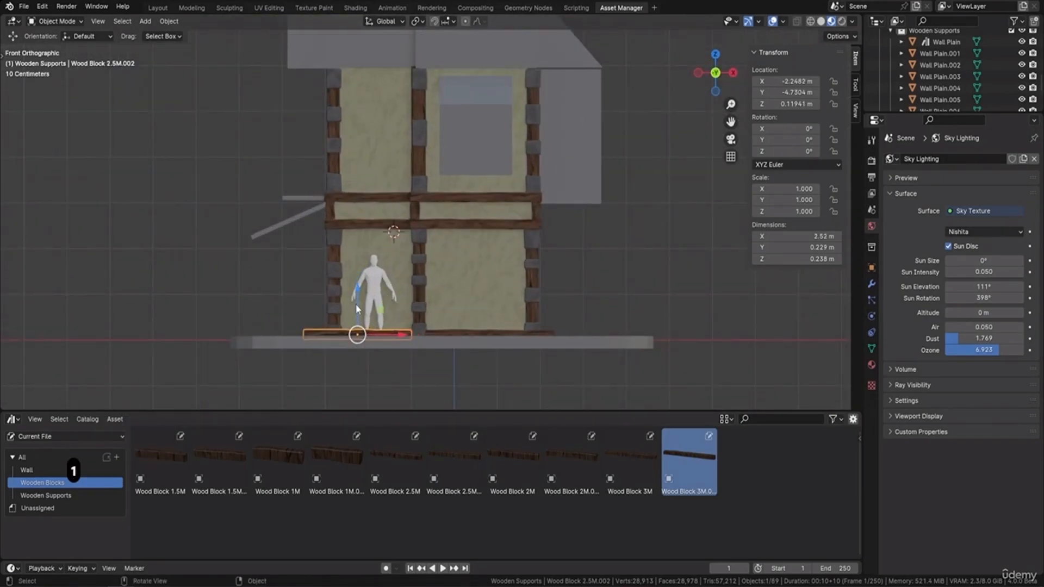
{"action": "left_click_drag", "start_coordinate": [357, 291], "coordinate": [359, 21]}
{"action": "middle_click_drag", "start_coordinate": [392, 90], "coordinate": [394, 147], "text": "shift"}
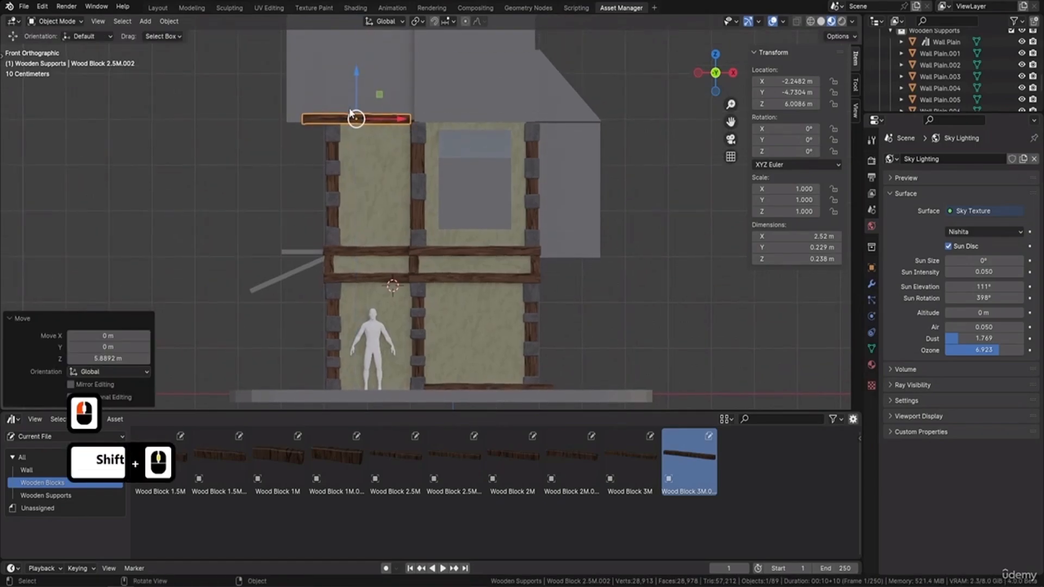
{"action": "left_click_drag", "start_coordinate": [399, 118], "coordinate": [417, 119]}
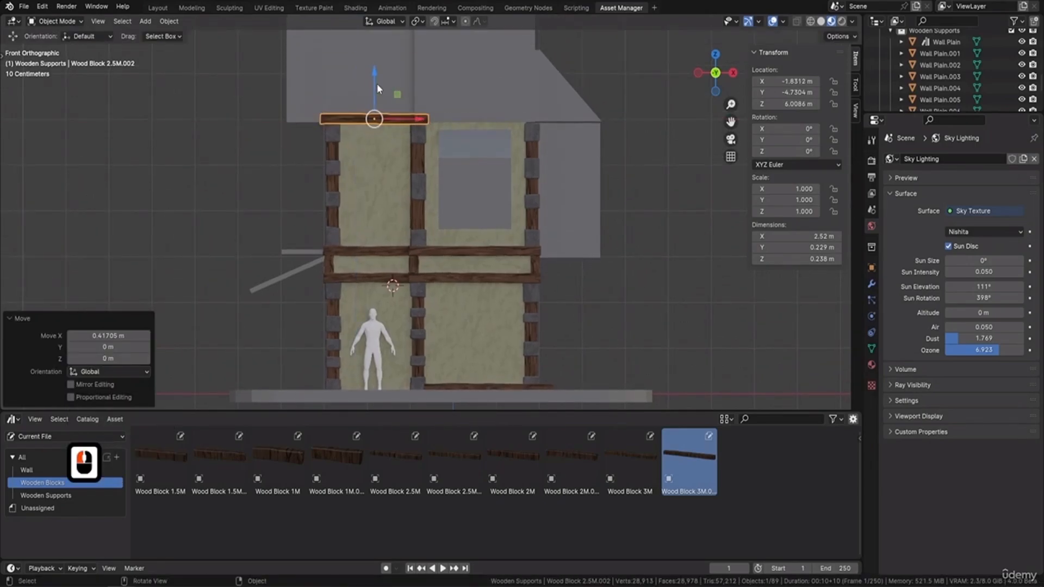
{"action": "left_click_drag", "start_coordinate": [377, 83], "coordinate": [379, 81]}
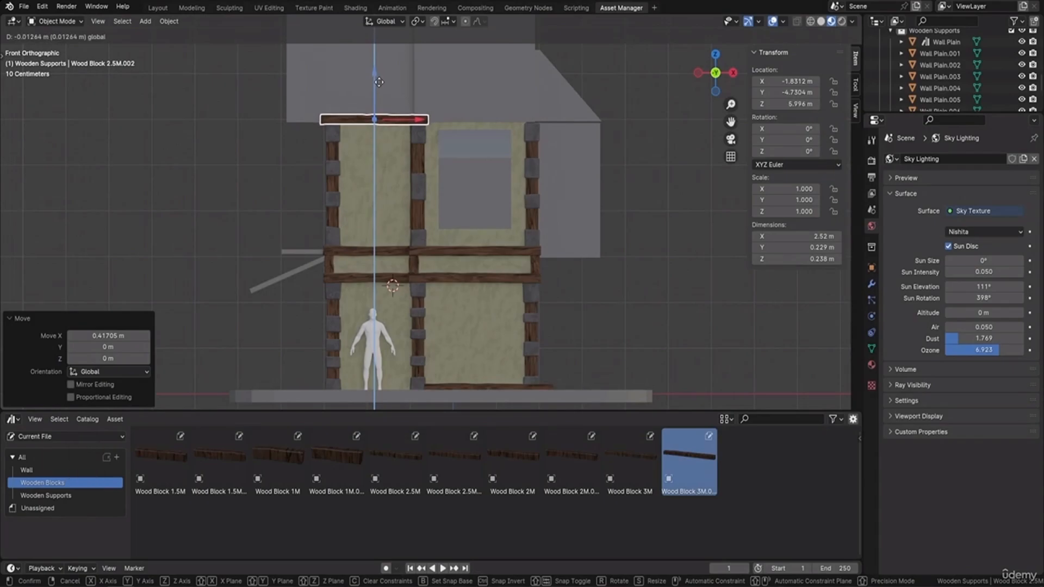
Raise the 3 m beam to about Z 6 m and align it over the wide upper panel at about X 0.51 m
{"action": "middle_click_drag", "start_coordinate": [493, 377], "coordinate": [464, 371], "text": "shift"}
{"action": "left_click", "coordinate": [457, 308]}
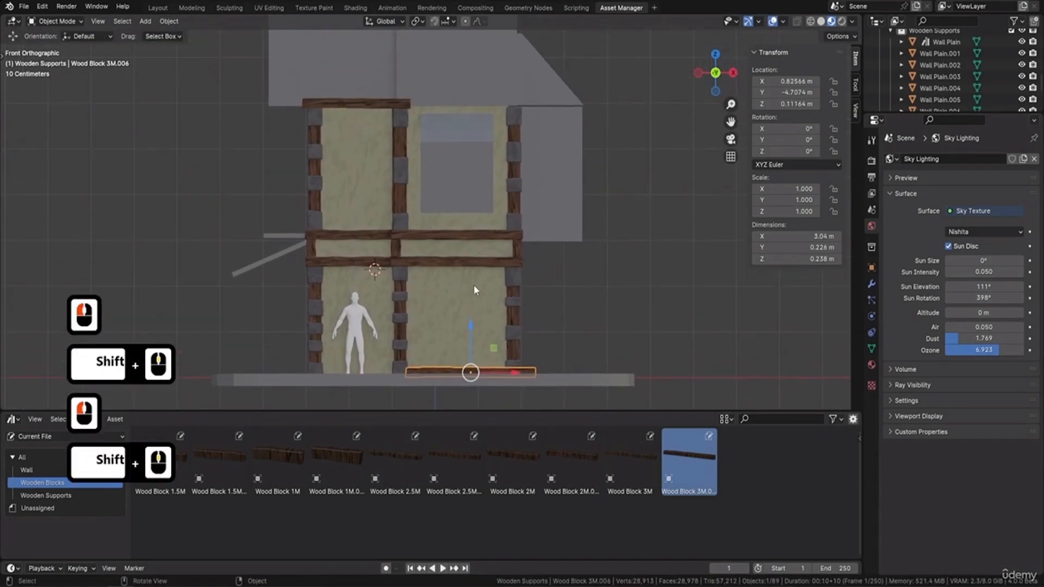
{"action": "left_click_drag", "start_coordinate": [472, 327], "coordinate": [467, 54]}
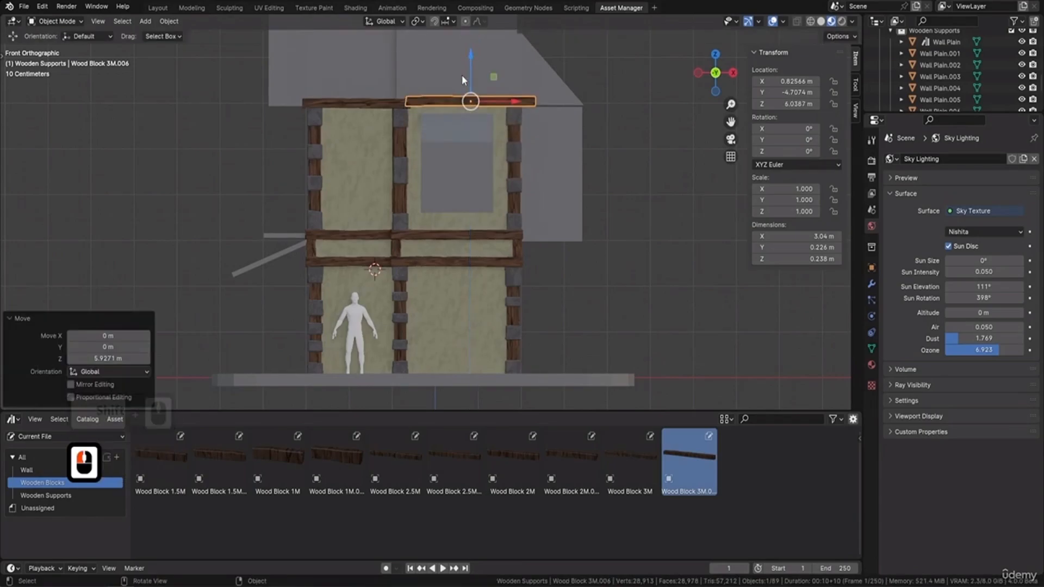
{"action": "left_click_drag", "start_coordinate": [497, 103], "coordinate": [495, 113]}
{"action": "left_click_drag", "start_coordinate": [458, 53], "coordinate": [458, 58]}
Move the 2.5 m beam about 1.42 m along Y against the wall and shift it about 0.10 m along X
{"action": "middle_click_drag", "start_coordinate": [427, 136], "coordinate": [477, 232]}
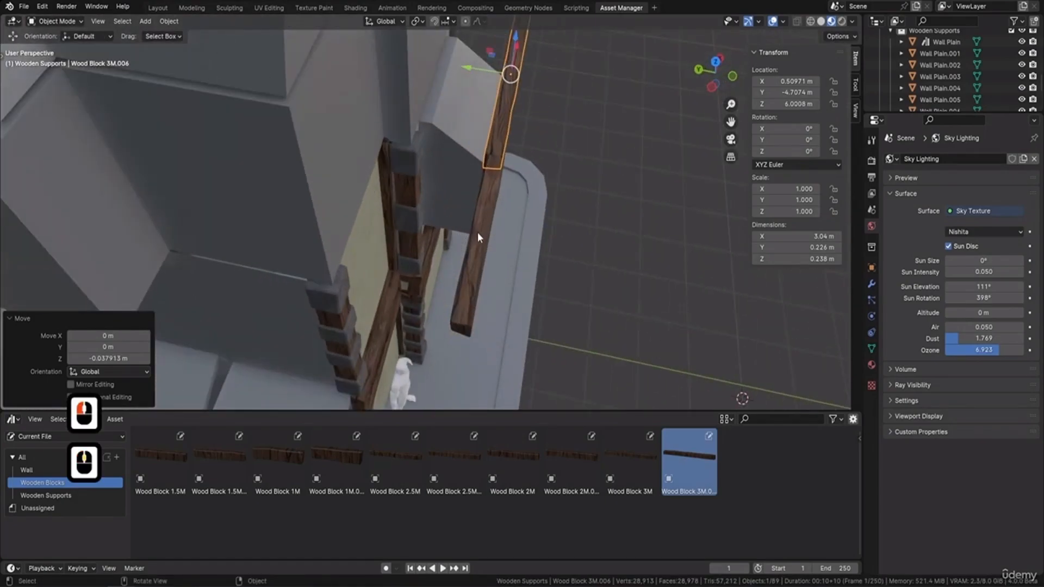
{"action": "left_click", "coordinate": [478, 233]}
{"action": "left_click_drag", "start_coordinate": [446, 217], "coordinate": [321, 195]}
{"action": "middle_click_drag", "start_coordinate": [393, 198], "coordinate": [354, 159]}
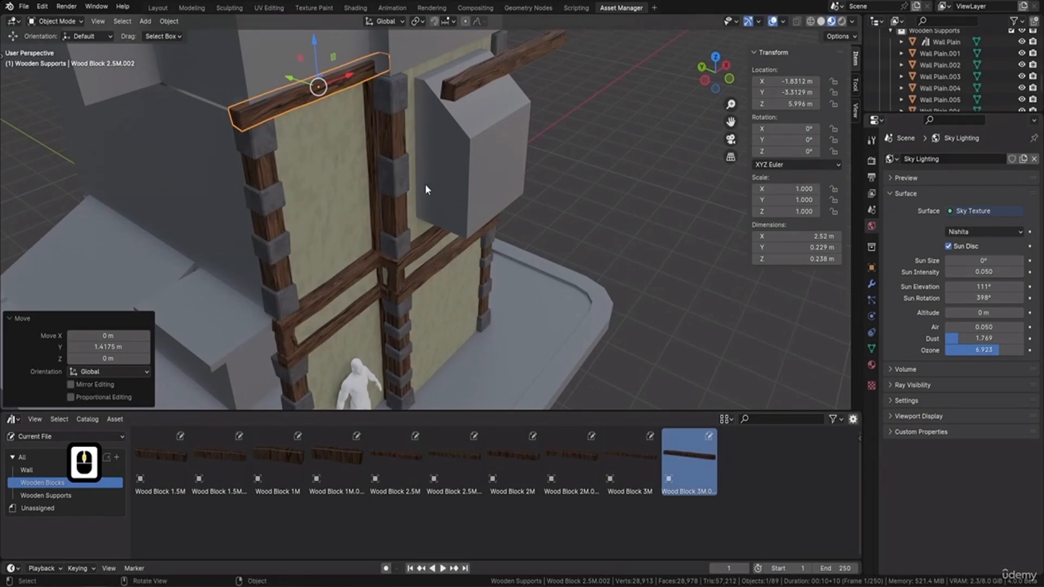
{"action": "middle_click_drag", "start_coordinate": [426, 184], "coordinate": [455, 194]}
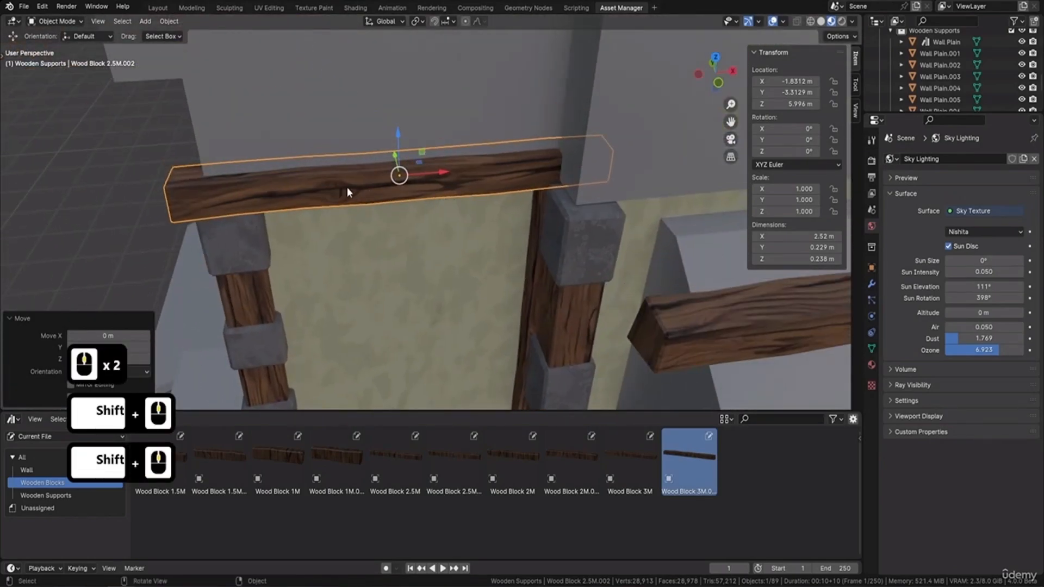
{"action": "left_click_drag", "start_coordinate": [436, 171], "coordinate": [460, 174]}
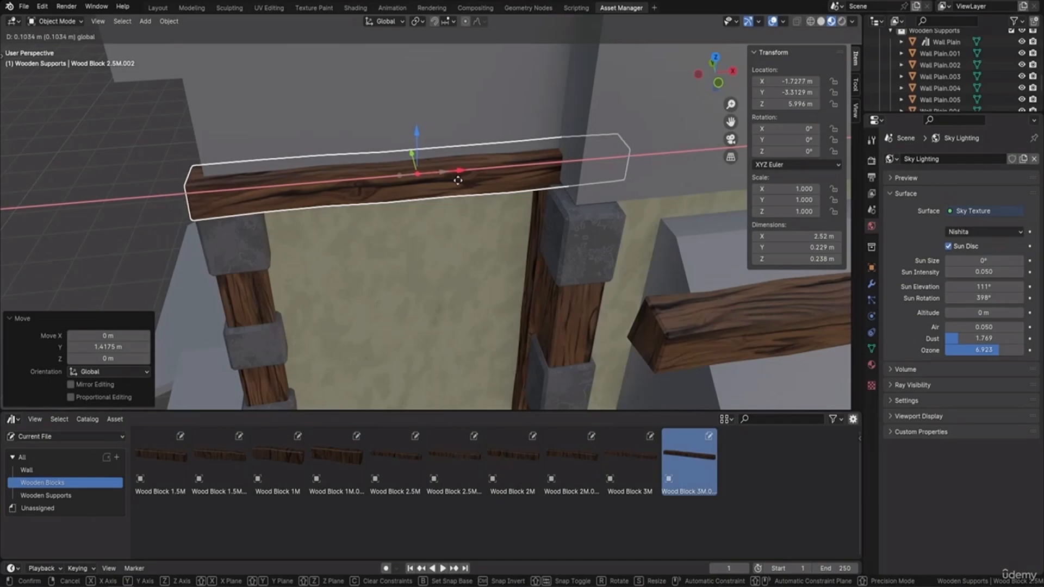
Raise the 2.5 m beam about 0.06 m onto the support tops and pull it about 0.03 m outward along Y
{"action": "middle_click_drag", "start_coordinate": [459, 174], "coordinate": [438, 233]}
{"action": "middle_click_drag", "start_coordinate": [509, 152], "coordinate": [464, 155]}
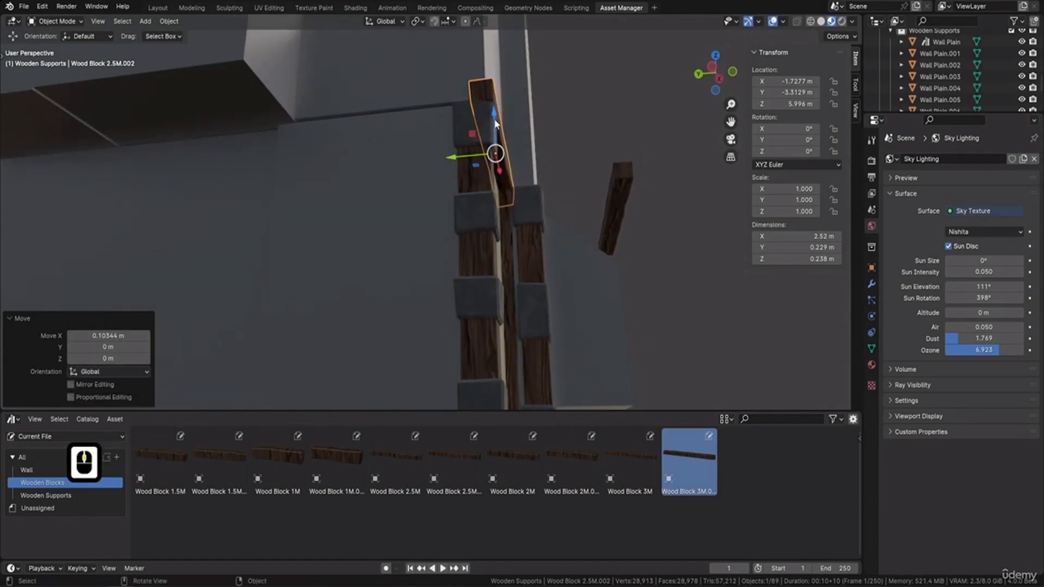
{"action": "left_click_drag", "start_coordinate": [494, 113], "coordinate": [497, 106]}
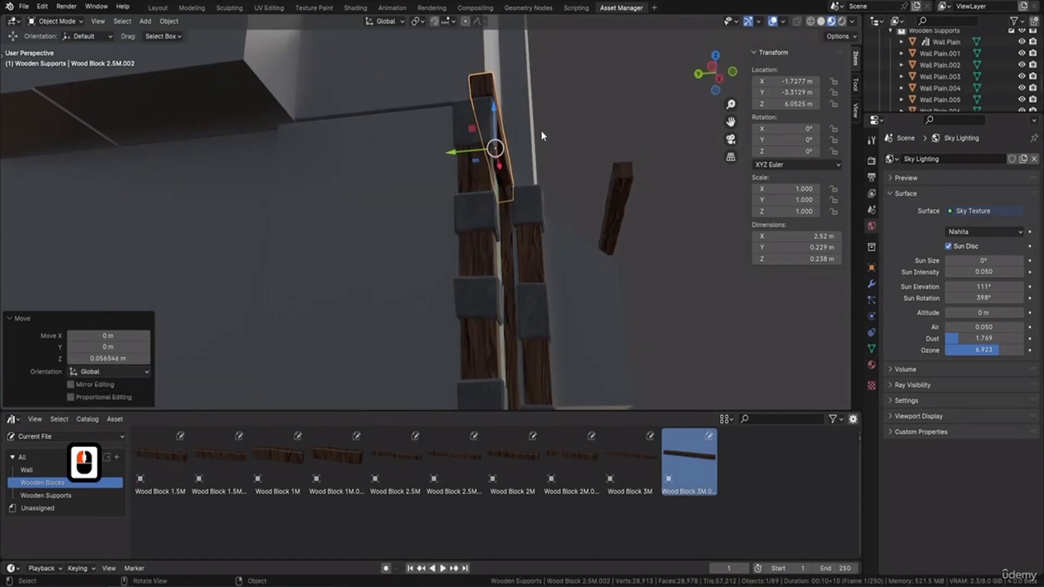
{"action": "middle_click_drag", "start_coordinate": [540, 129], "coordinate": [490, 163]}
{"action": "middle_click_drag", "start_coordinate": [490, 164], "coordinate": [445, 194], "text": "shift"}
{"action": "left_click_drag", "start_coordinate": [438, 194], "coordinate": [437, 193]}
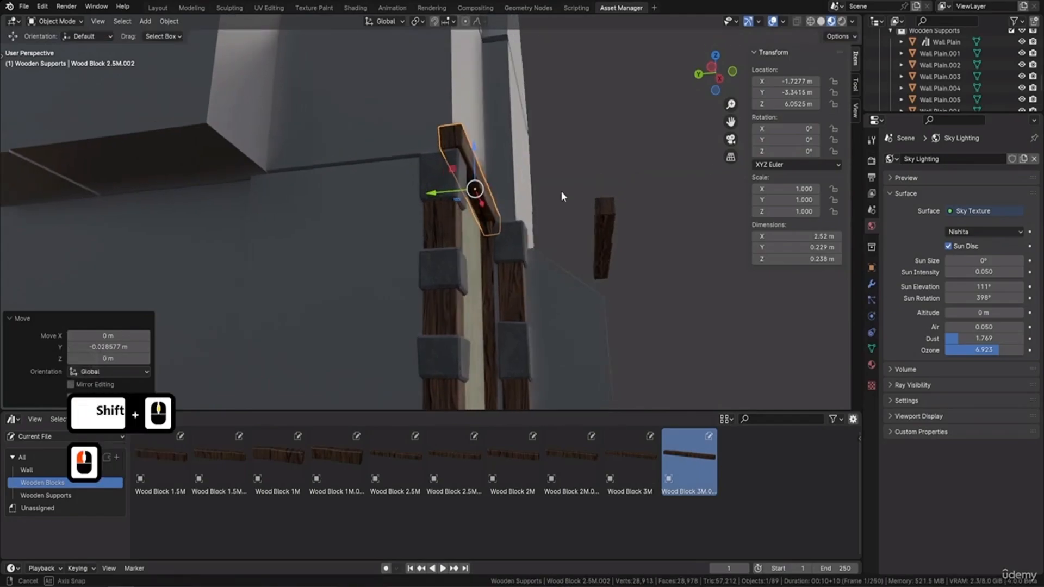
Move the 3 m beam back against the wide panel's wall to about Y -3.69 m and raise it about 0.03 m
{"action": "middle_click_drag", "start_coordinate": [561, 191], "coordinate": [588, 297]}
{"action": "left_click", "coordinate": [588, 297]}
{"action": "middle_click_drag", "start_coordinate": [557, 250], "coordinate": [597, 190]}
{"action": "left_click_drag", "start_coordinate": [597, 190], "coordinate": [510, 152]}
{"action": "middle_click_drag", "start_coordinate": [593, 185], "coordinate": [568, 190]}
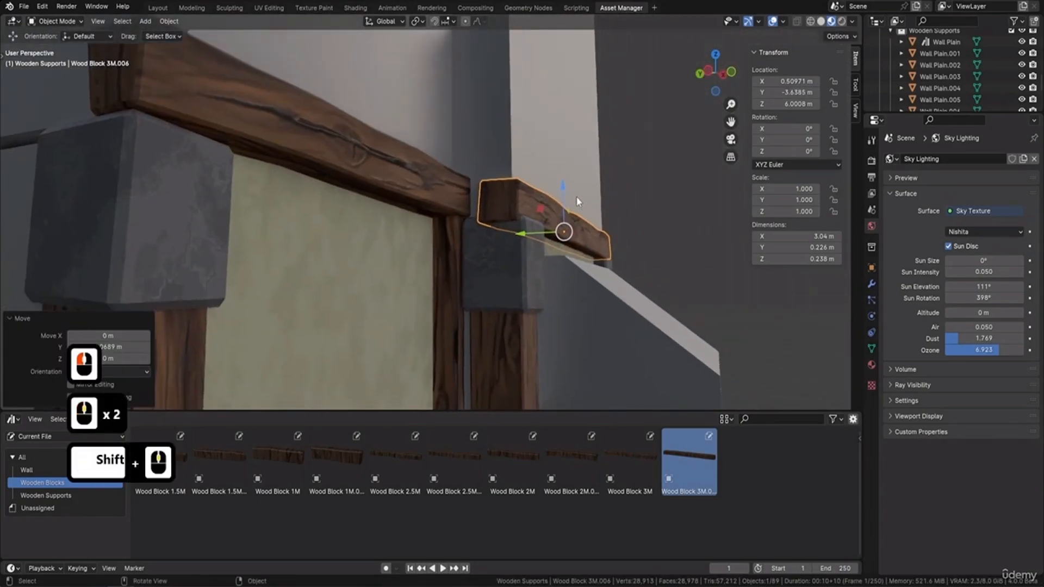
{"action": "left_click_drag", "start_coordinate": [563, 190], "coordinate": [564, 187]}
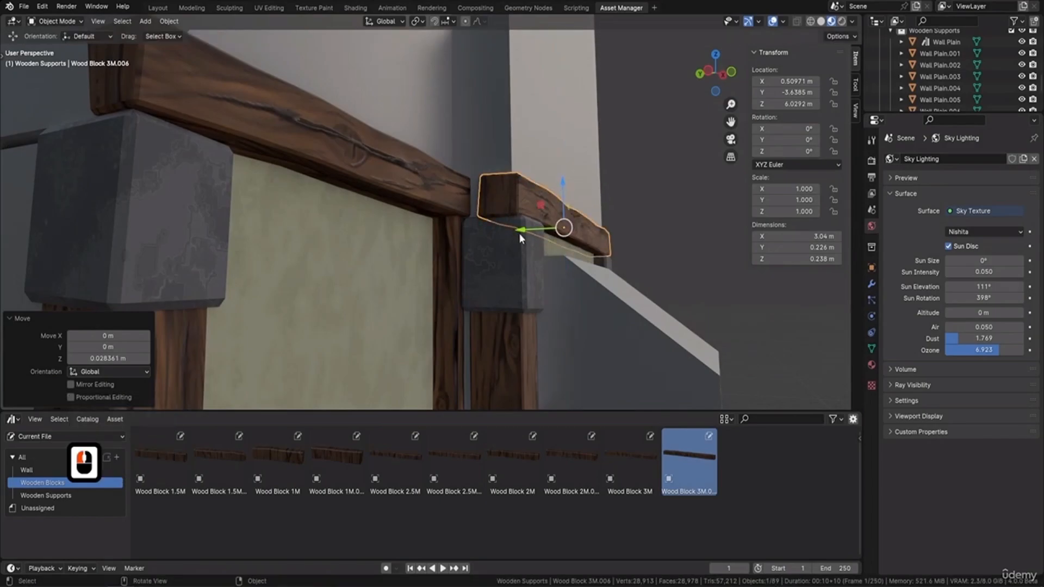
{"action": "left_click_drag", "start_coordinate": [519, 231], "coordinate": [529, 230]}
Stretch the 3 m beam along X by a factor of about 1.024 to span both supports
{"action": "middle_click_drag", "start_coordinate": [633, 210], "coordinate": [611, 204]}
{"action": "scroll", "coordinate": [576, 217], "scroll_direction": "down", "scroll_amount": 2}
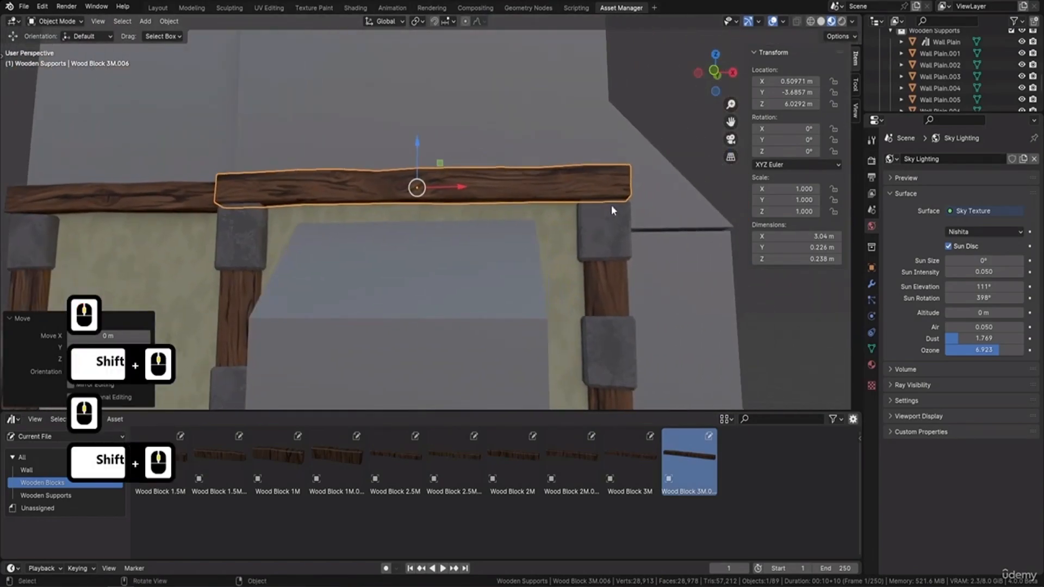
{"action": "key", "text": "s"}
{"action": "key", "text": "x"}
{"action": "left_click", "coordinate": [659, 229]}
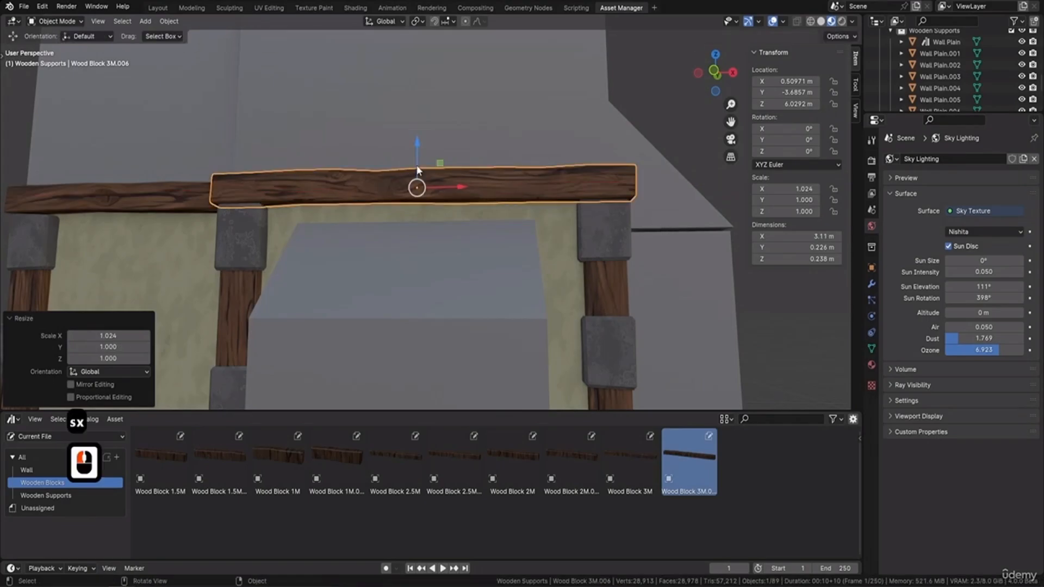
Rotate the 3 m beam 180° about the X axis in two 90° turns
{"action": "middle_click_drag", "start_coordinate": [416, 164], "coordinate": [503, 177]}
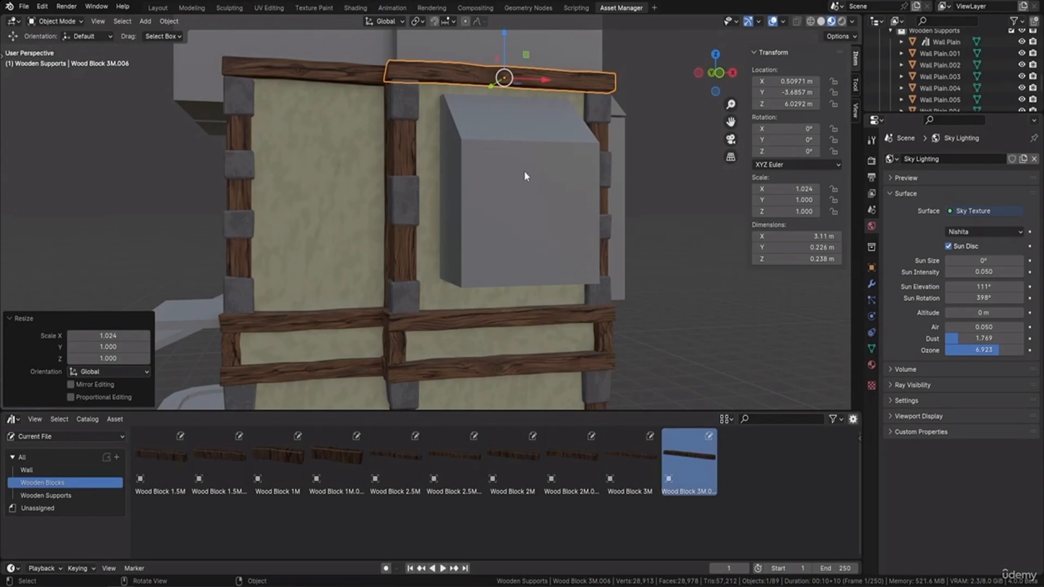
{"action": "key", "text": "r"}
{"action": "key", "text": "y"}
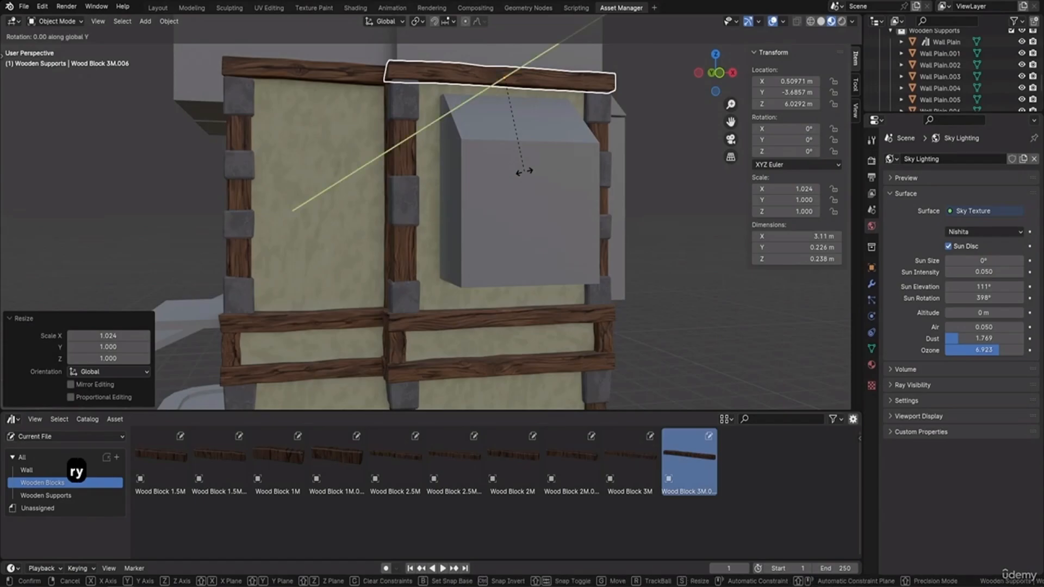
{"action": "type", "text": "x"}
{"action": "type", "text": "90"}
{"action": "key", "text": "Return"}
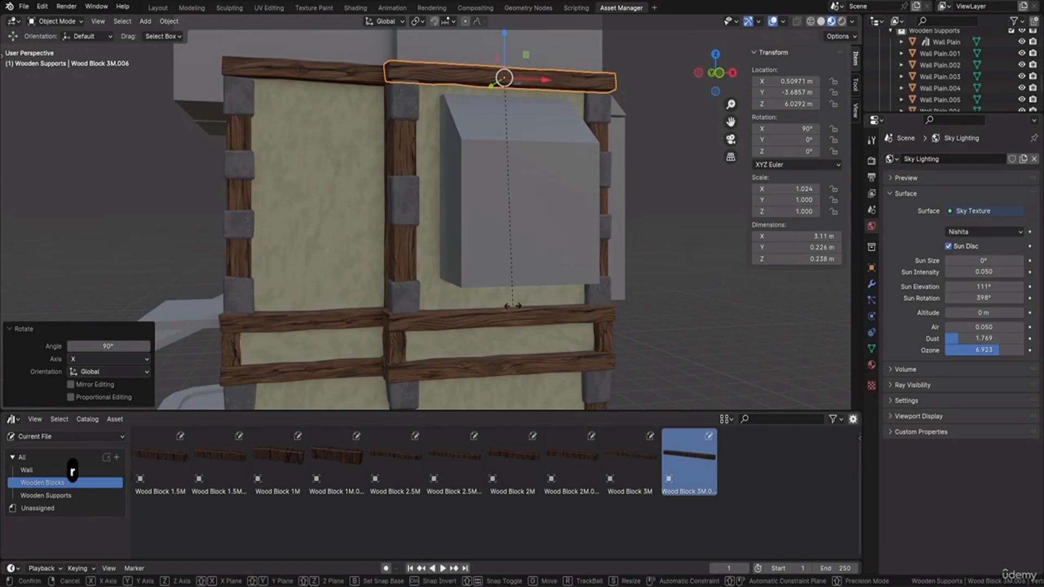
{"action": "type", "text": "rx90"}
{"action": "key", "text": "Return"}
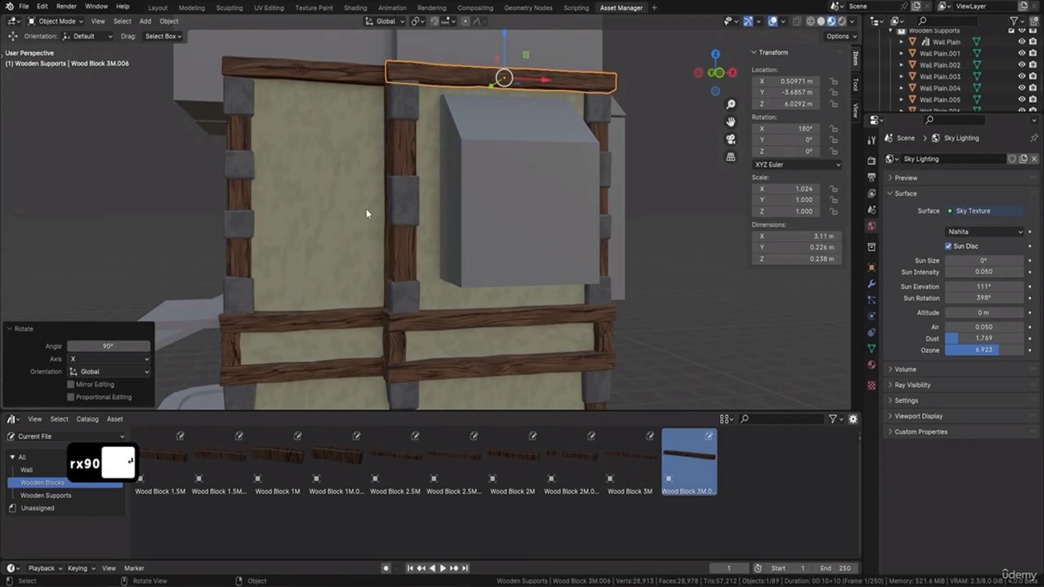
{"action": "middle_click_drag", "start_coordinate": [366, 209], "coordinate": [374, 264], "text": "shift"}
{"action": "middle_click_drag", "start_coordinate": [379, 216], "coordinate": [380, 236], "text": "shift"}
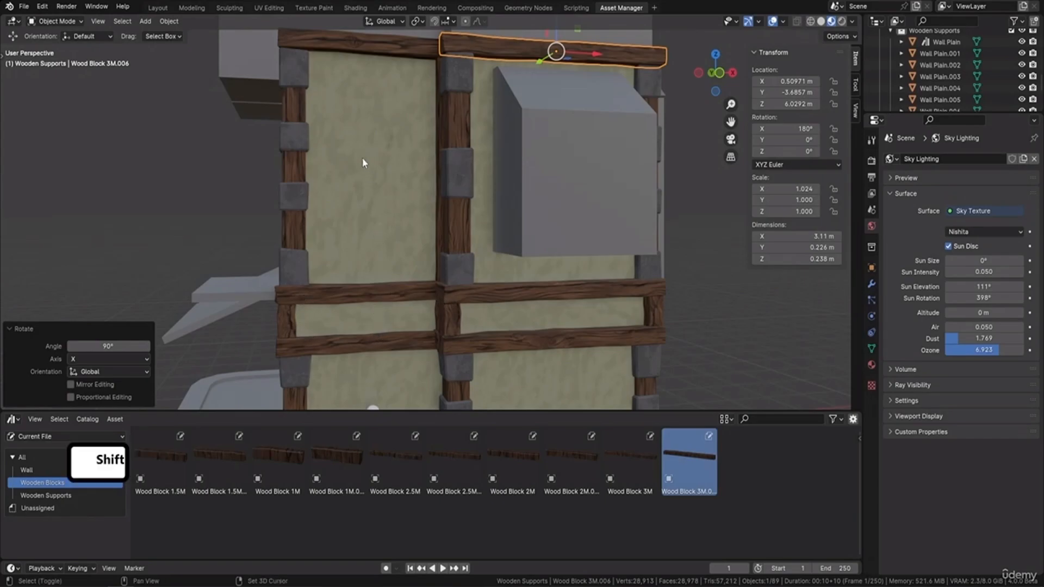
{"action": "middle_click_drag", "start_coordinate": [364, 161], "coordinate": [394, 186], "text": "shift"}
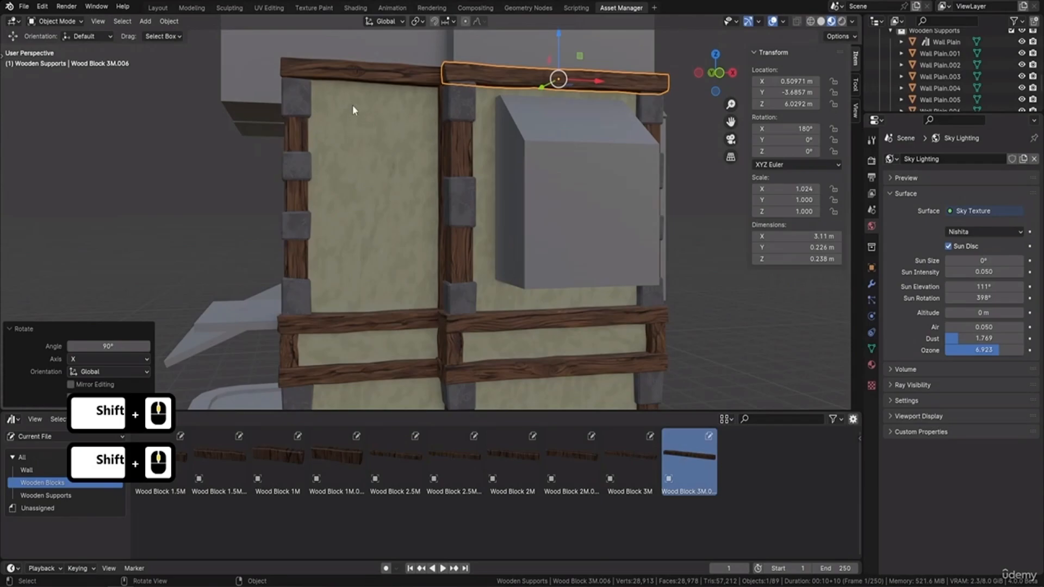
{"action": "middle_click_drag", "start_coordinate": [364, 73], "coordinate": [482, 171]}
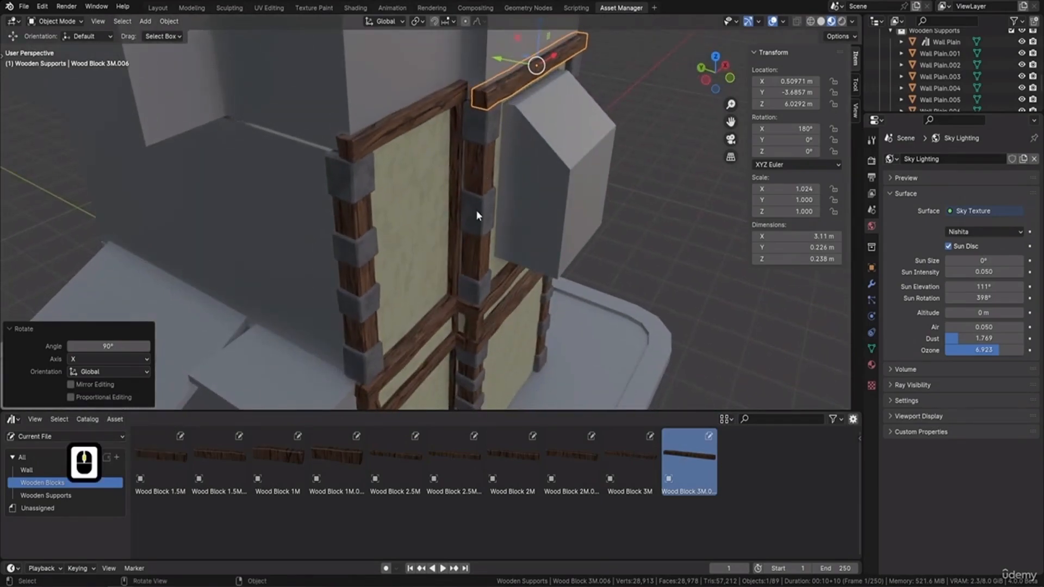
Duplicate the 1 m cross beam at the corner between the two front walls and raise the copy to about Z 6.03 m
{"action": "middle_click_drag", "start_coordinate": [477, 215], "coordinate": [464, 325]}
{"action": "left_click", "coordinate": [468, 322]}
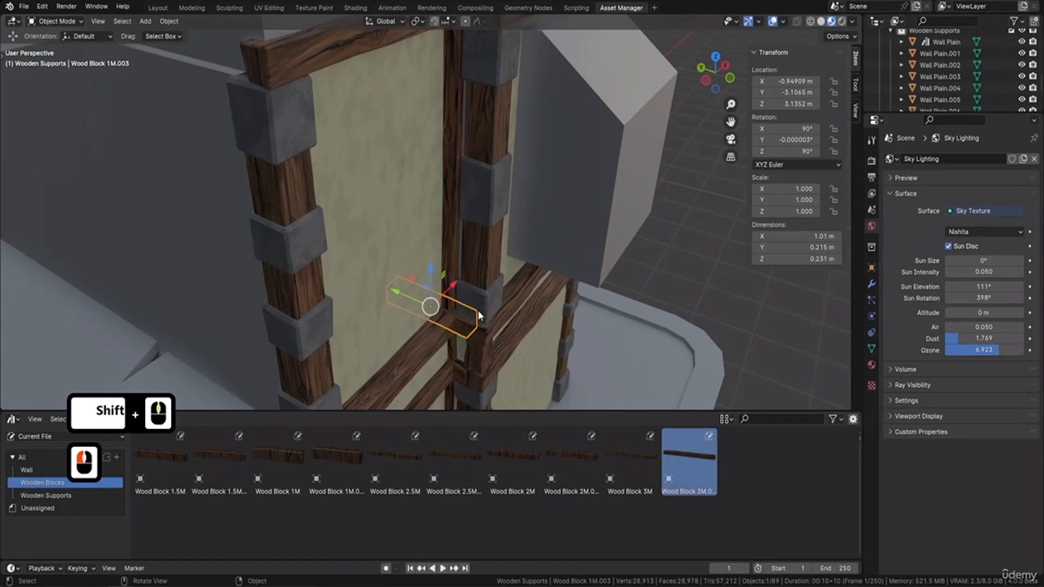
{"action": "key", "text": "shift+d"}
{"action": "key", "text": "Return"}
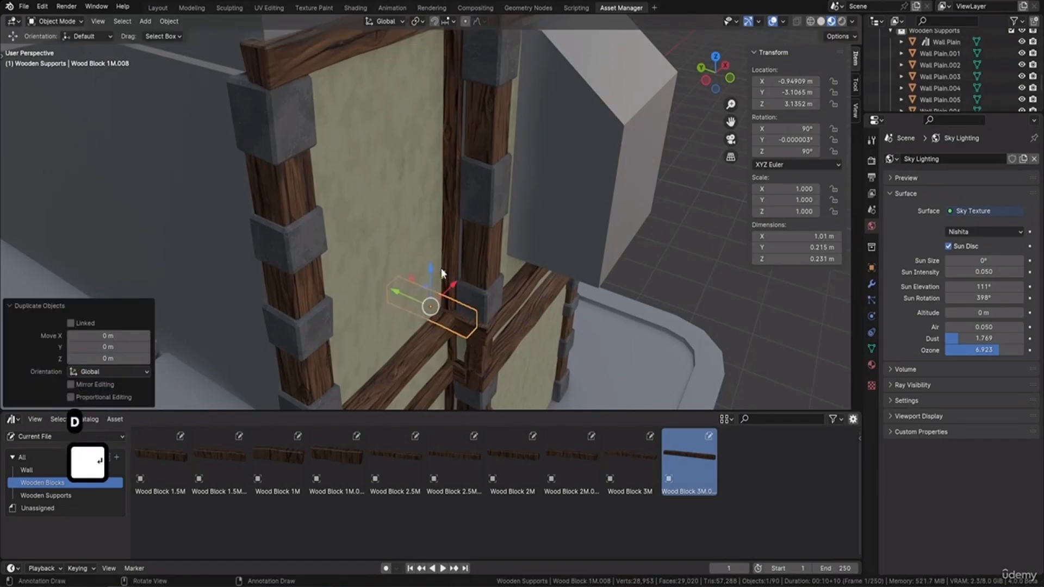
{"action": "left_click_drag", "start_coordinate": [442, 272], "coordinate": [477, 58]}
{"action": "middle_click_drag", "start_coordinate": [477, 59], "coordinate": [460, 163], "text": "shift"}
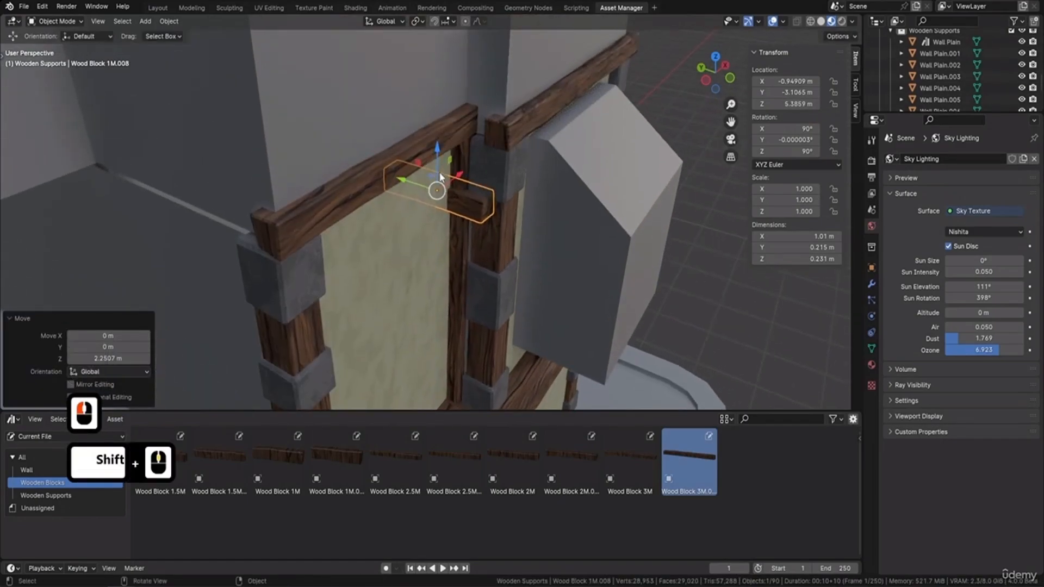
{"action": "left_click_drag", "start_coordinate": [437, 153], "coordinate": [439, 73]}
{"action": "scroll", "coordinate": [503, 91], "scroll_direction": "up", "scroll_amount": 2}
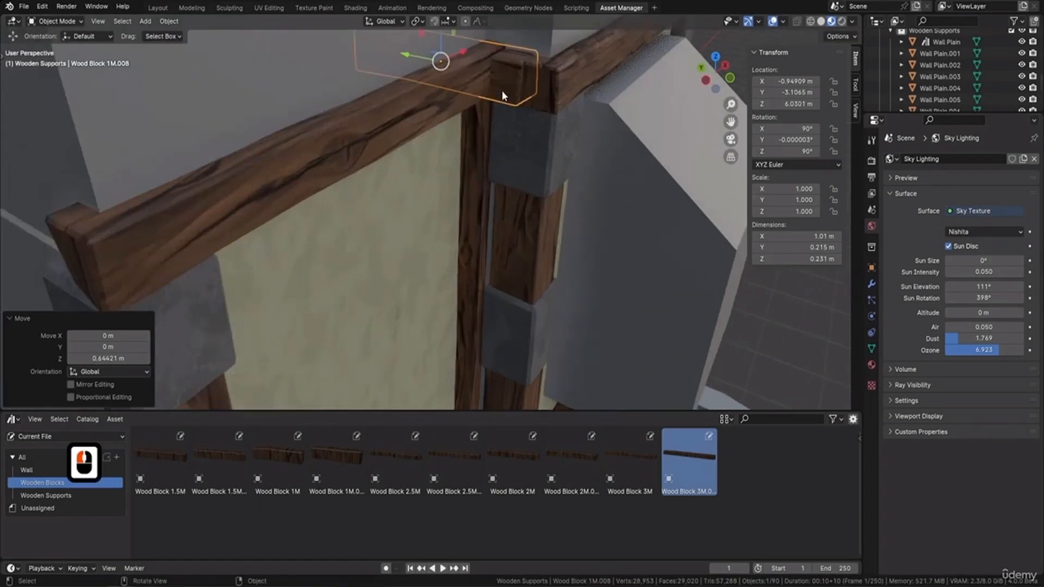
Nudge the duplicated 1 m beam about 0.03 m along both X and Y to fit the corner between the top beams
{"action": "middle_click_drag", "start_coordinate": [501, 90], "coordinate": [484, 180], "text": "shift"}
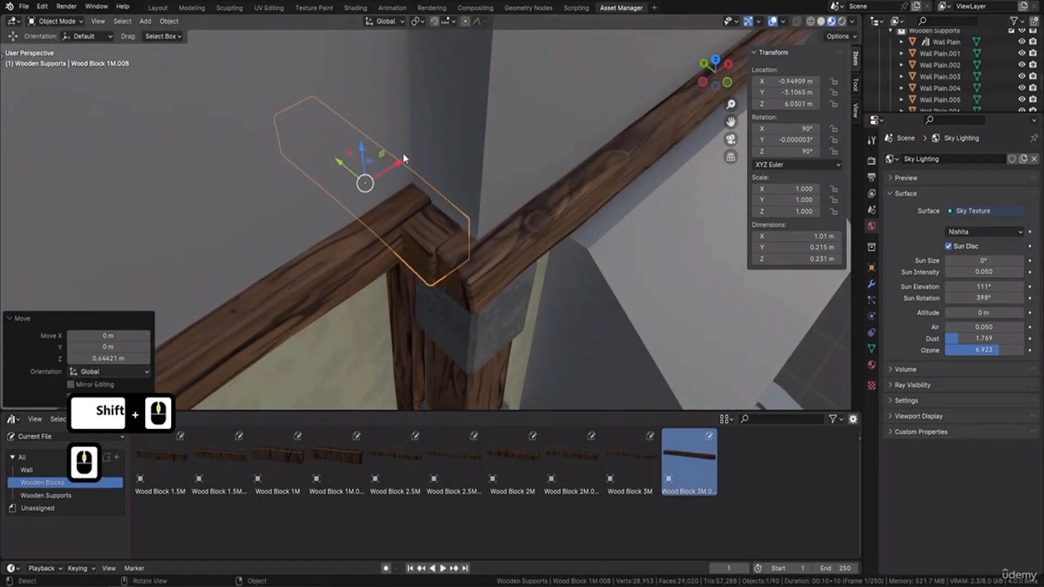
{"action": "left_click_drag", "start_coordinate": [399, 163], "coordinate": [342, 159]}
{"action": "key", "text": "a"}
{"action": "key", "text": "a"}
{"action": "middle_click_drag", "start_coordinate": [445, 186], "coordinate": [480, 208]}
{"action": "scroll", "coordinate": [480, 207], "scroll_direction": "up", "scroll_amount": 4}
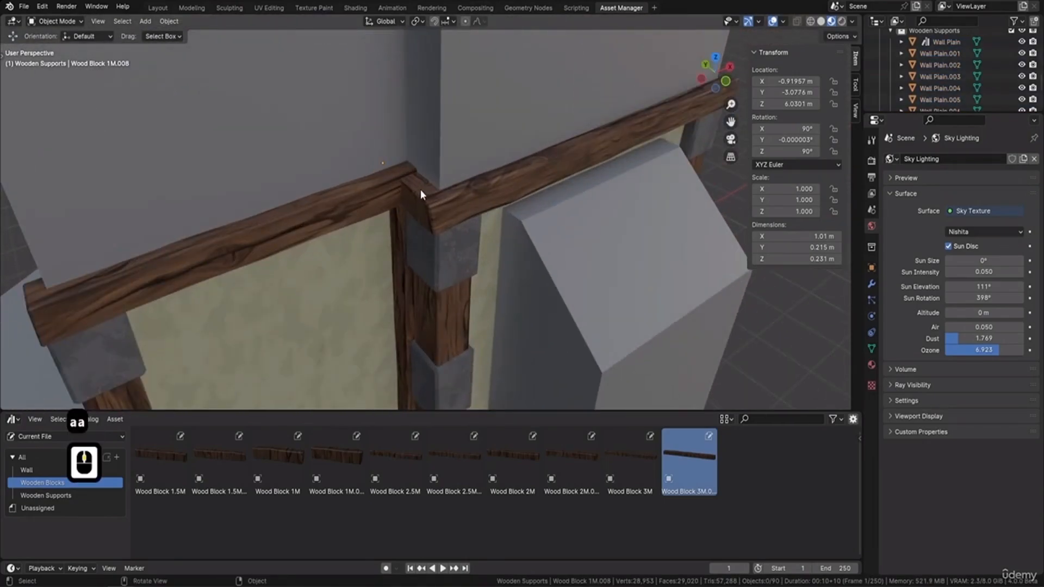
Rotate the 1 m corner beam 90° about the Y axis
{"action": "left_click", "coordinate": [420, 189]}
{"action": "key", "text": "r"}
{"action": "key", "text": "y"}
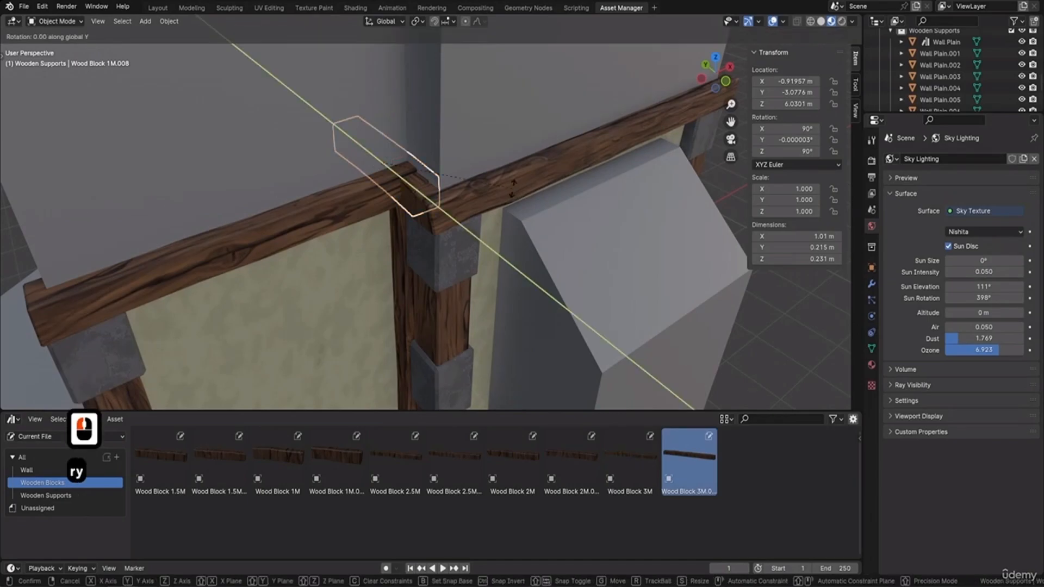
{"action": "key", "text": "9"}
{"action": "key", "text": "0"}
{"action": "key", "text": "Return"}
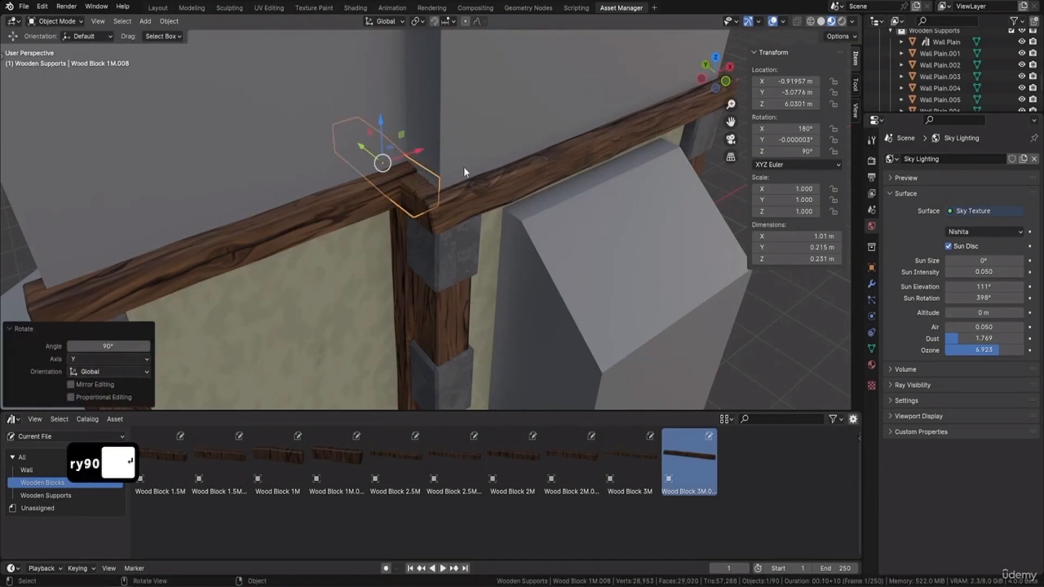
{"action": "middle_click_drag", "start_coordinate": [463, 166], "coordinate": [506, 189]}
{"action": "key", "text": "a"}
{"action": "key", "text": "a"}
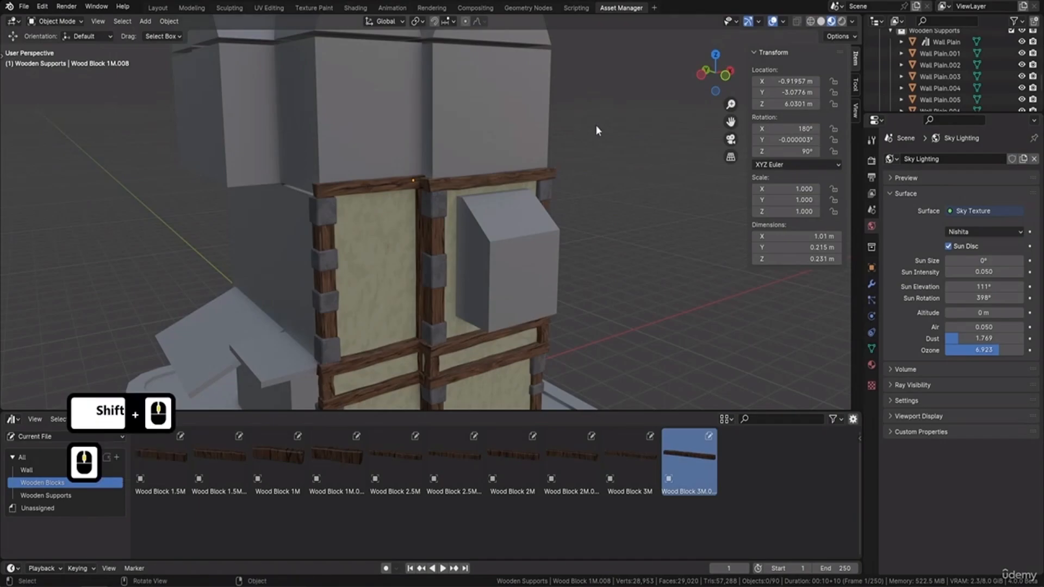
{"action": "middle_click_drag", "start_coordinate": [356, 220], "coordinate": [391, 182], "text": "shift"}
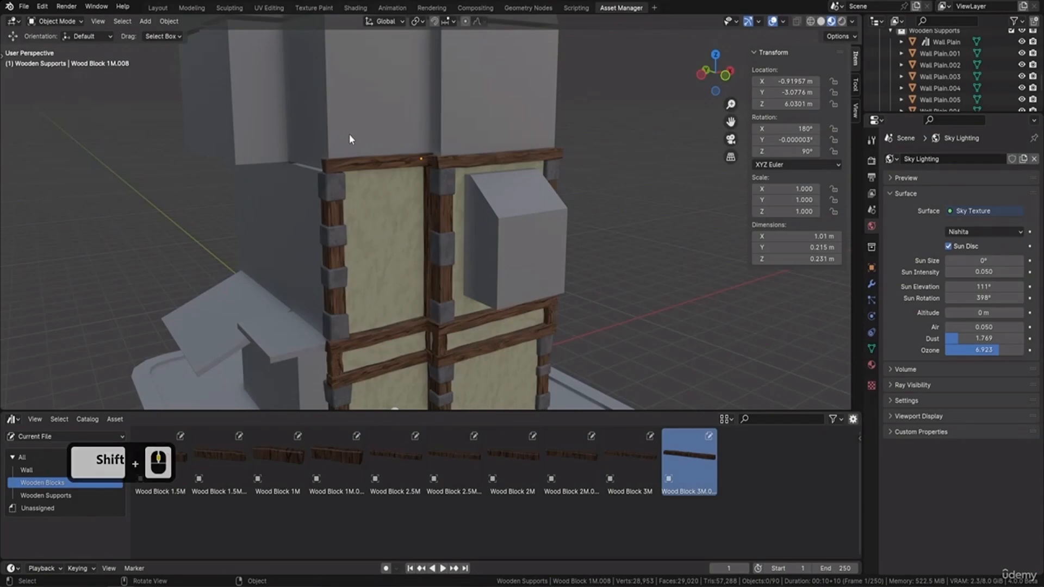
{"action": "middle_click_drag", "start_coordinate": [350, 141], "coordinate": [338, 207], "text": "shift"}
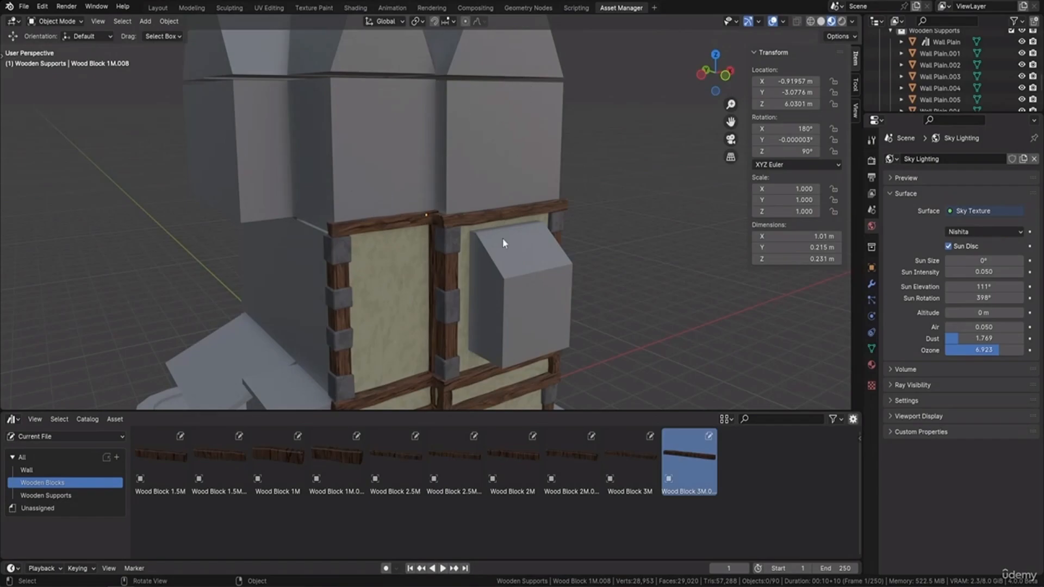
{"action": "middle_click_drag", "start_coordinate": [503, 240], "coordinate": [424, 272], "text": "shift"}
{"action": "middle_click_drag", "start_coordinate": [436, 100], "coordinate": [448, 256], "text": "shift"}
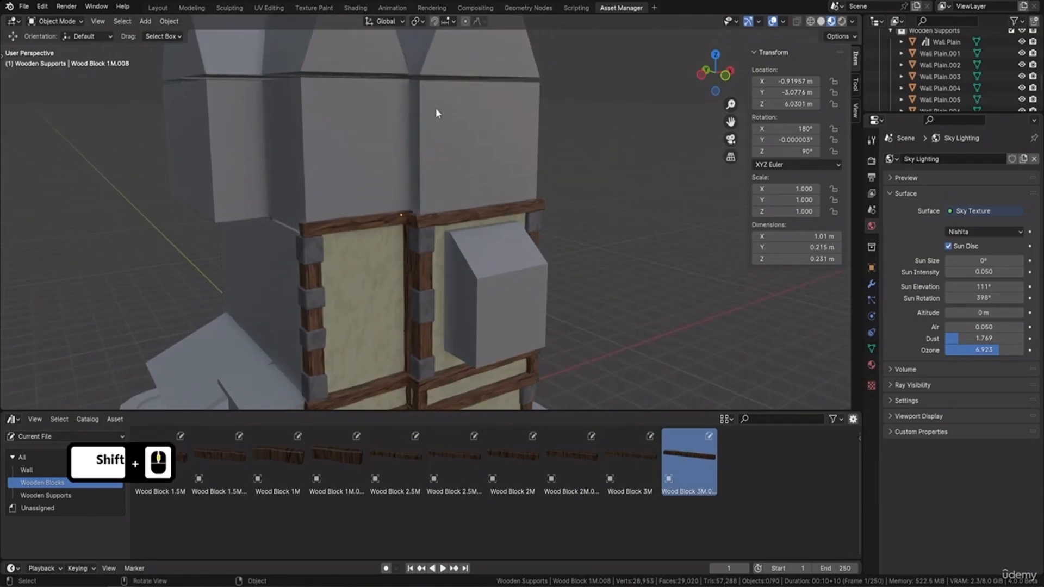
Stretch the upper floor support at the narrow panel's outer corner along Z by a factor of 1.08
{"action": "scroll", "coordinate": [361, 189], "scroll_direction": "up", "scroll_amount": 3}
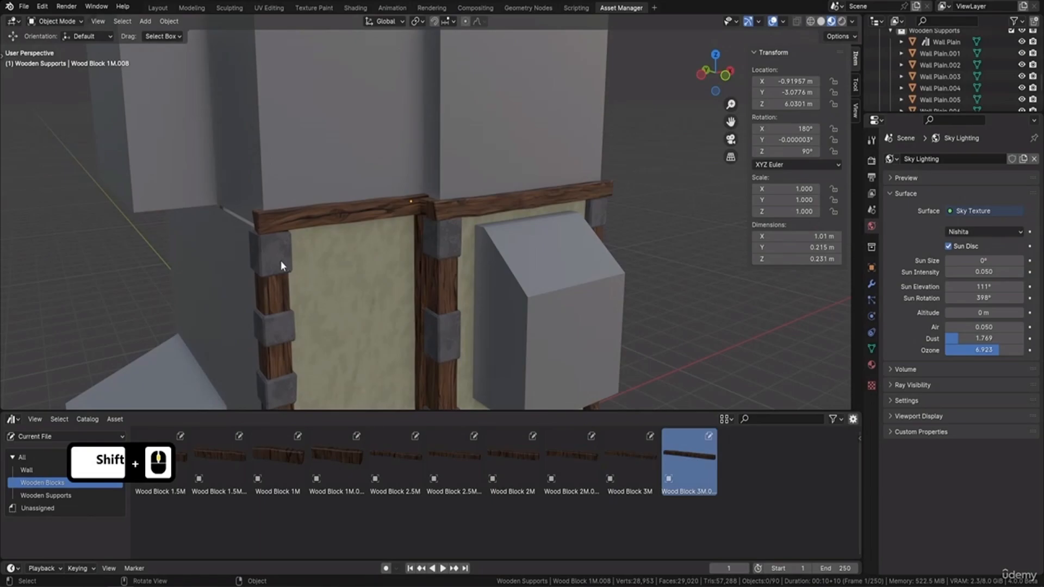
{"action": "left_click", "coordinate": [281, 261]}
{"action": "middle_click_drag", "start_coordinate": [336, 293], "coordinate": [358, 184], "text": "shift"}
{"action": "scroll", "coordinate": [386, 234], "scroll_direction": "down", "scroll_amount": 1}
{"action": "middle_click_drag", "start_coordinate": [386, 233], "coordinate": [360, 231]}
{"action": "key", "text": "KP_1"}
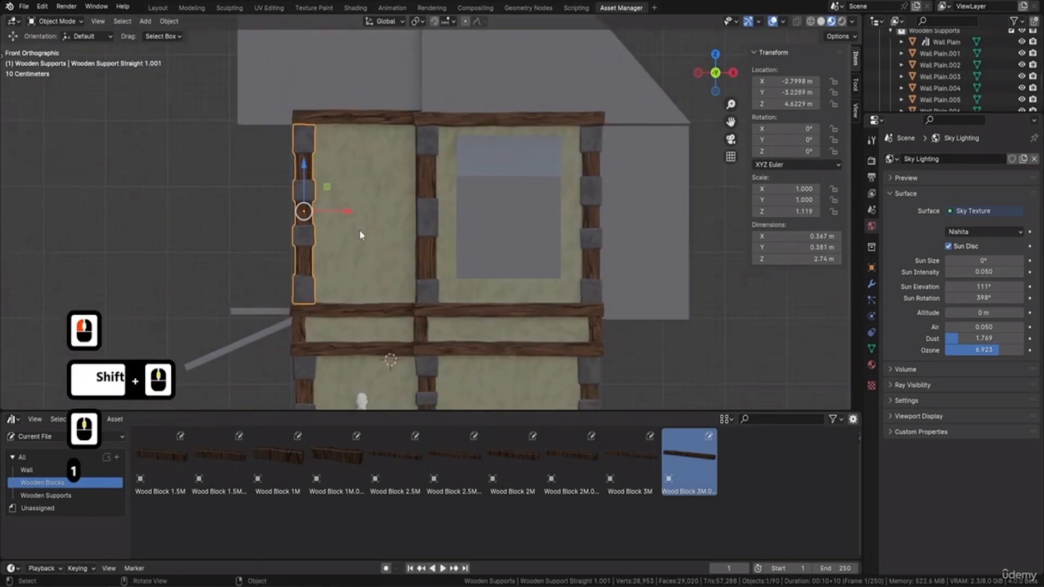
{"action": "scroll", "coordinate": [389, 204], "scroll_direction": "up", "scroll_amount": 1}
{"action": "key", "text": "s"}
{"action": "key", "text": "z"}
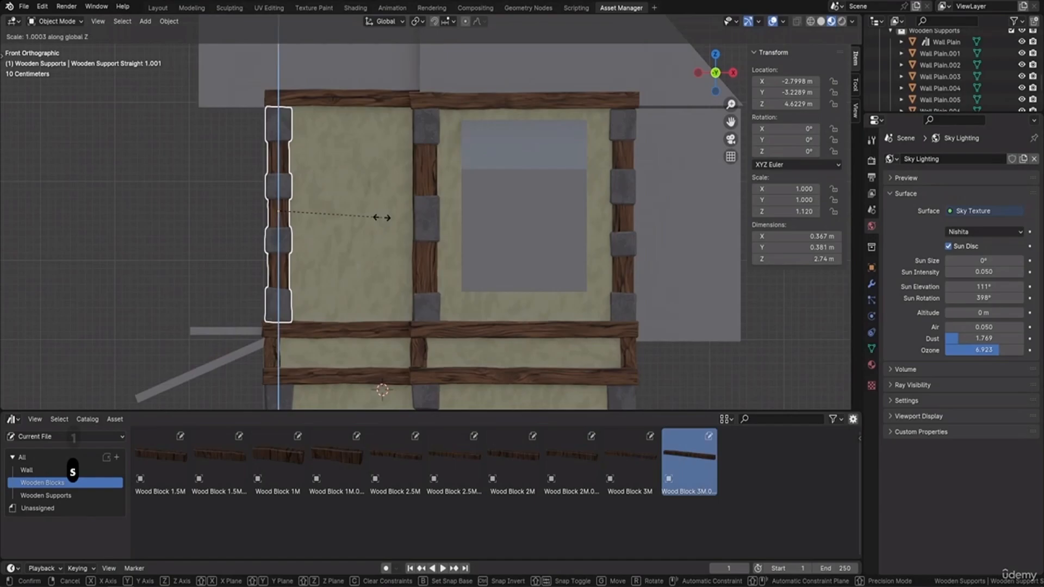
{"action": "left_click", "coordinate": [389, 218]}
Raise the stretched corner support about 0.12 m along Z so its top lines up with the horizontal beam
{"action": "key", "text": "g"}
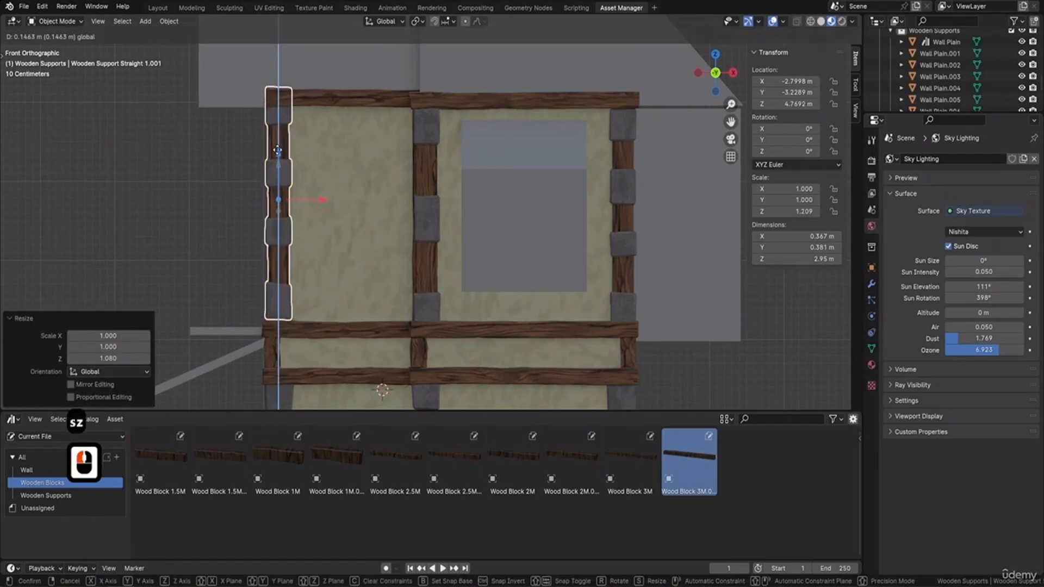
{"action": "key", "text": "z"}
{"action": "left_click", "coordinate": [282, 154]}
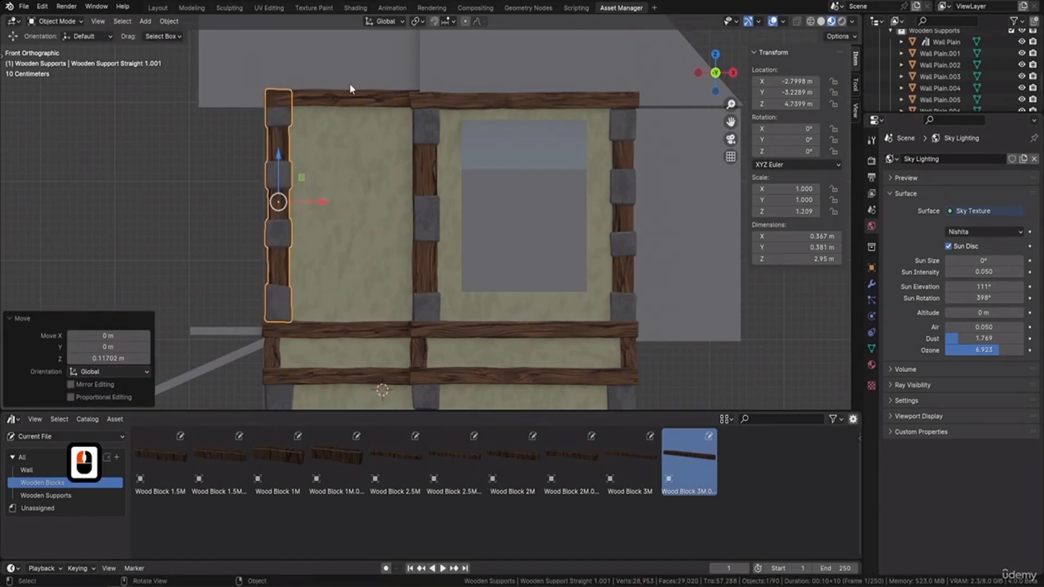
Slide the 2.5 m top beam to about X -1.37 m and Y -3.33 m so its end butts against the raised corner support
{"action": "left_click", "coordinate": [345, 83]}
{"action": "left_click", "coordinate": [338, 97]}
{"action": "middle_click_drag", "start_coordinate": [338, 97], "coordinate": [368, 200]}
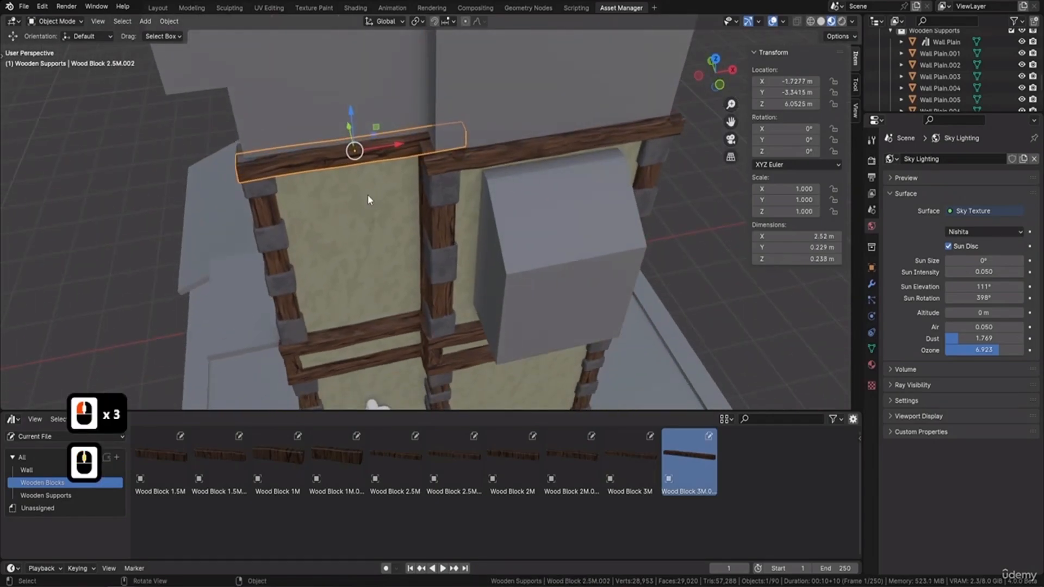
{"action": "key", "text": "g"}
{"action": "key", "text": "x"}
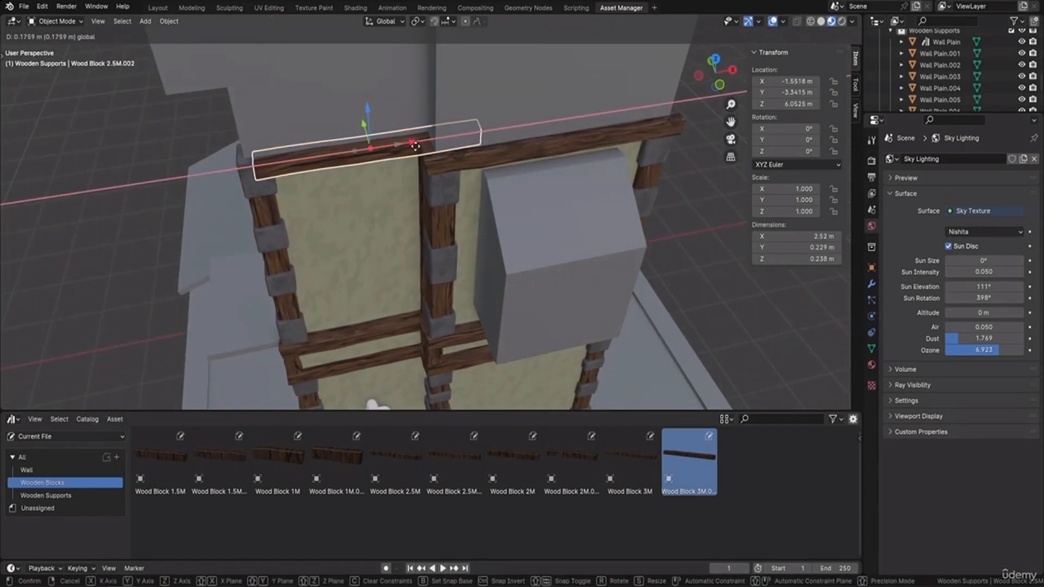
{"action": "left_click", "coordinate": [324, 180]}
{"action": "middle_click_drag", "start_coordinate": [324, 181], "coordinate": [405, 179]}
{"action": "left_click_drag", "start_coordinate": [407, 126], "coordinate": [455, 133]}
{"action": "middle_click_drag", "start_coordinate": [456, 132], "coordinate": [378, 148]}
{"action": "key", "text": "a"}
{"action": "key", "text": "a"}
{"action": "left_click", "coordinate": [460, 114]}
{"action": "left_click_drag", "start_coordinate": [460, 114], "coordinate": [472, 127]}
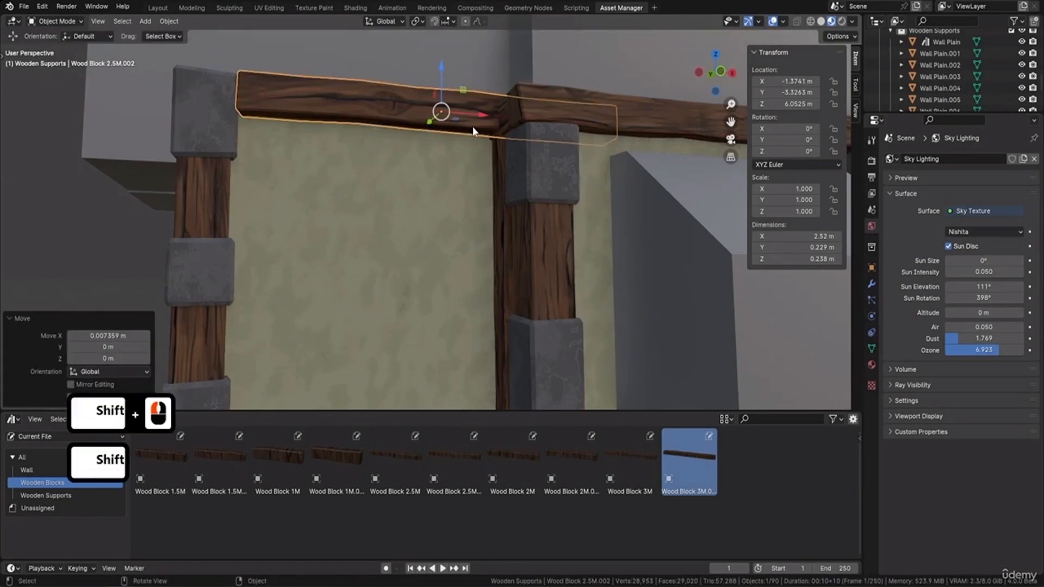
Pull the raised corner support about 0.02 m outward along Y to about Y -3.25 m
{"action": "key", "text": "a"}
{"action": "key", "text": "a"}
{"action": "scroll", "coordinate": [348, 135], "scroll_direction": "down", "scroll_amount": 2}
{"action": "middle_click_drag", "start_coordinate": [347, 136], "coordinate": [410, 210]}
{"action": "left_click", "coordinate": [392, 275]}
{"action": "left_click_drag", "start_coordinate": [379, 291], "coordinate": [491, 204], "text": "shift"}
{"action": "middle_click_drag", "start_coordinate": [491, 205], "coordinate": [436, 160]}
{"action": "key", "text": "a"}
{"action": "key", "text": "a"}
Add the two 2.5 m wood block asset variants upright on the top storey's front walls, one on each wall
{"action": "scroll", "coordinate": [438, 205], "scroll_direction": "down", "scroll_amount": 3}
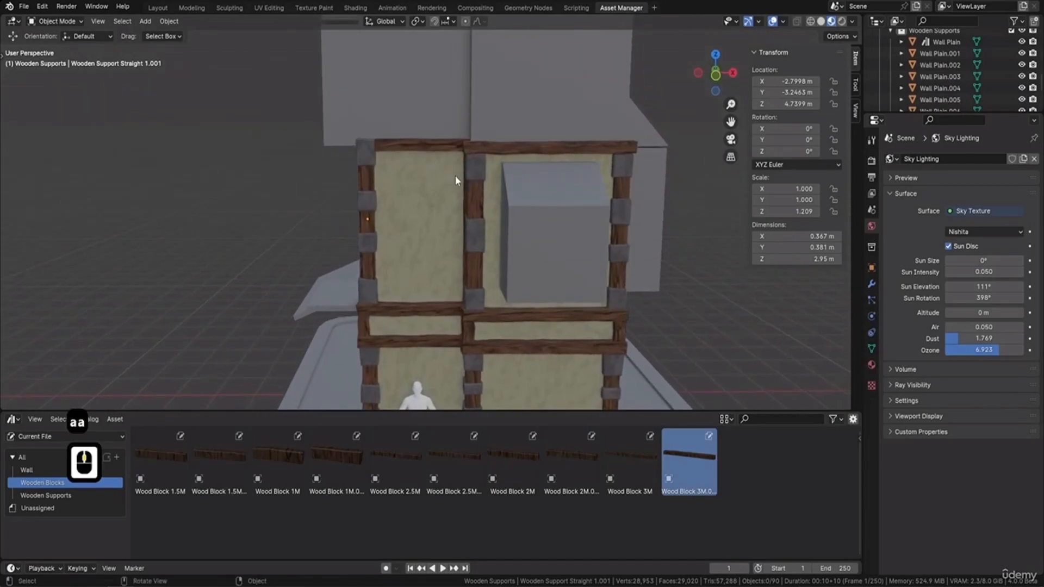
{"action": "middle_click_drag", "start_coordinate": [460, 207], "coordinate": [415, 159], "text": "shift"}
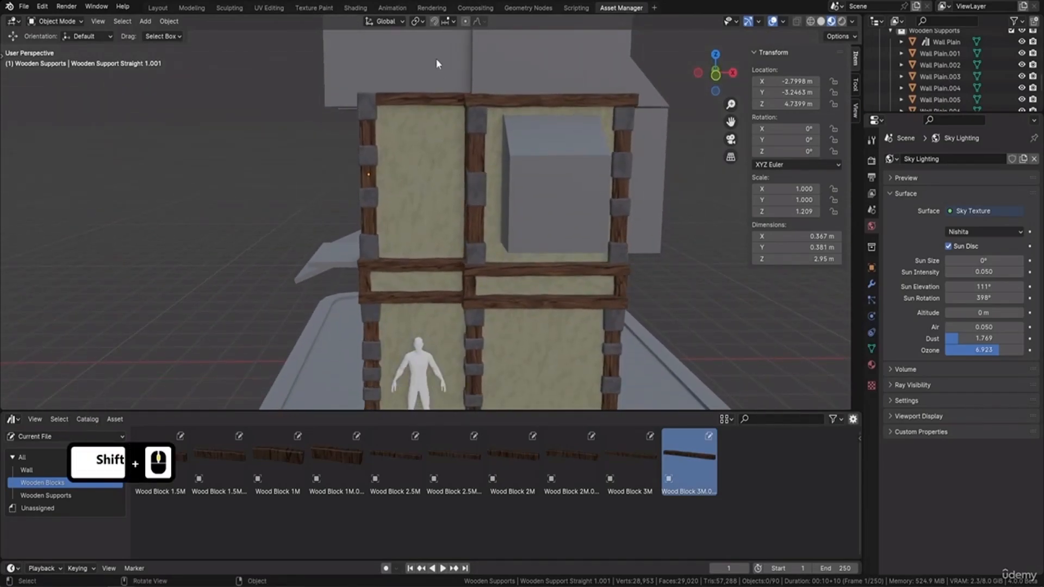
{"action": "middle_click_drag", "start_coordinate": [455, 70], "coordinate": [525, 292], "text": "shift"}
{"action": "scroll", "coordinate": [526, 403], "scroll_direction": "down", "scroll_amount": 2}
{"action": "middle_click_drag", "start_coordinate": [526, 402], "coordinate": [522, 362], "text": "shift"}
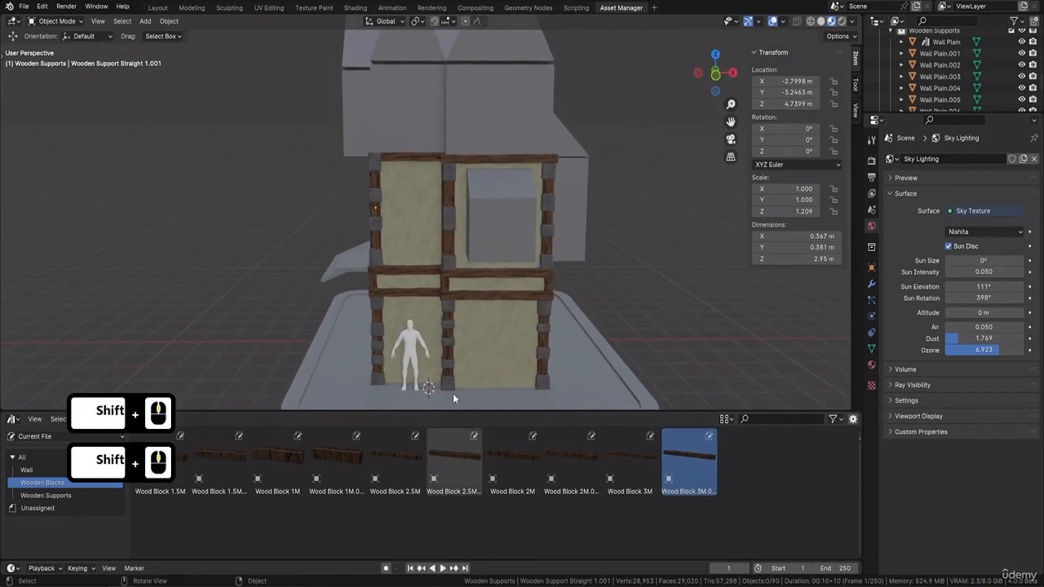
{"action": "left_click_drag", "start_coordinate": [467, 457], "coordinate": [405, 120]}
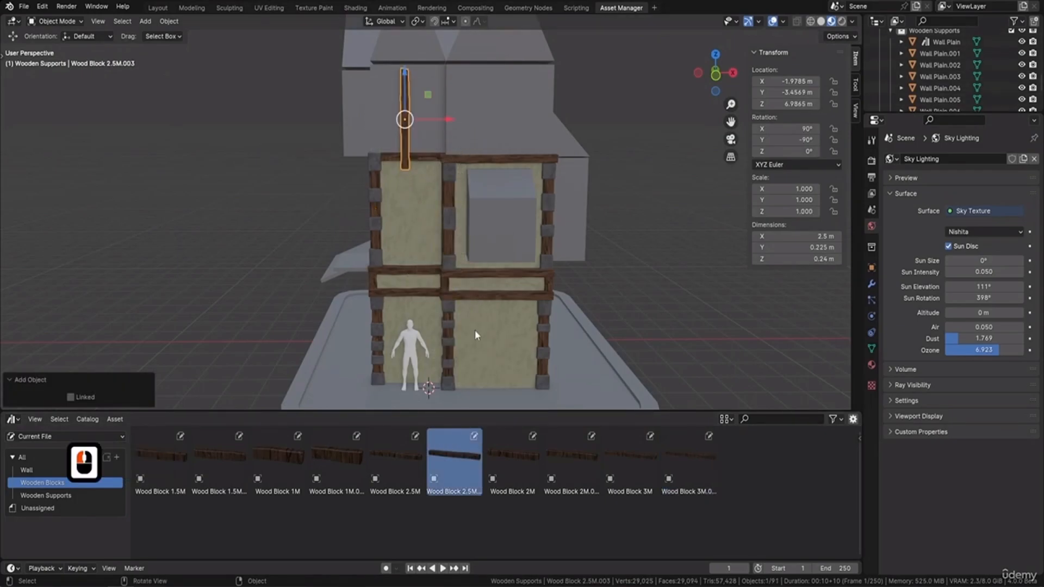
{"action": "left_click_drag", "start_coordinate": [384, 456], "coordinate": [503, 129]}
Move the upright 2.5 m beam on the narrow wall to its outer corner at about X -2.84 m and raise it about 0.5 m
{"action": "middle_click_drag", "start_coordinate": [503, 128], "coordinate": [471, 210]}
{"action": "left_click", "coordinate": [458, 227]}
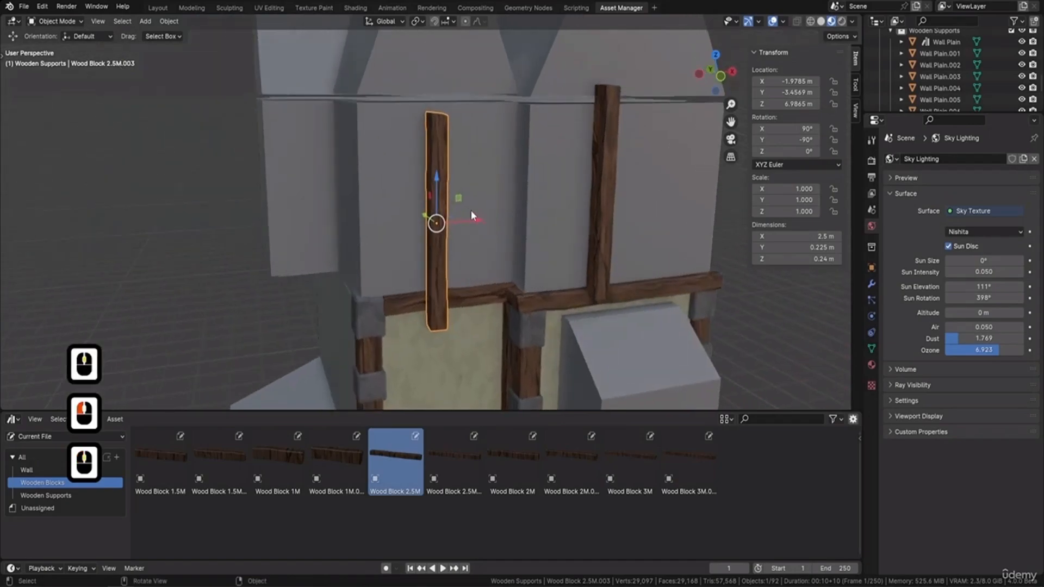
{"action": "left_click_drag", "start_coordinate": [476, 224], "coordinate": [406, 243]}
{"action": "middle_click_drag", "start_coordinate": [406, 243], "coordinate": [429, 181]}
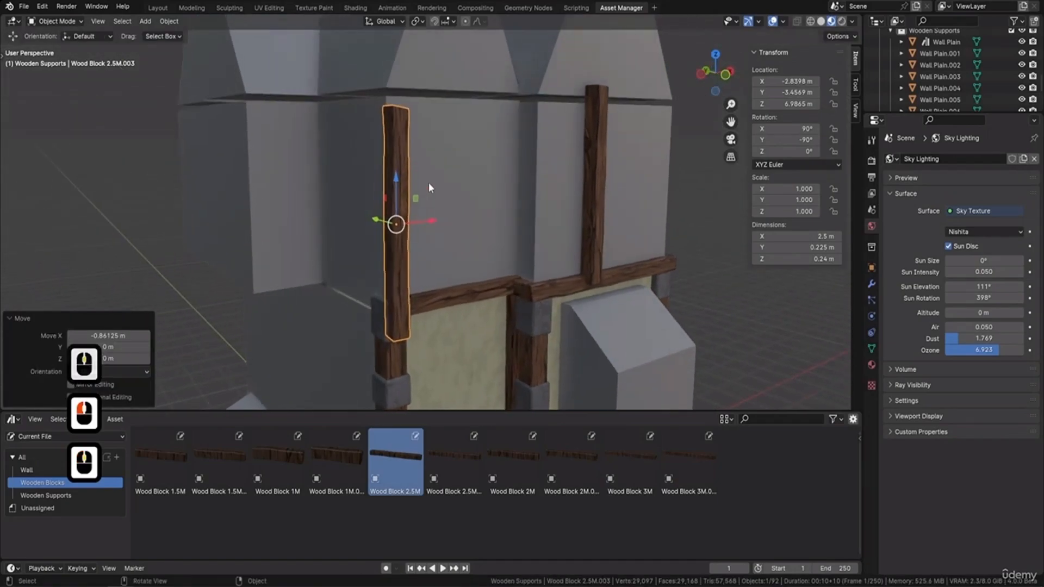
{"action": "left_click_drag", "start_coordinate": [394, 186], "coordinate": [395, 138]}
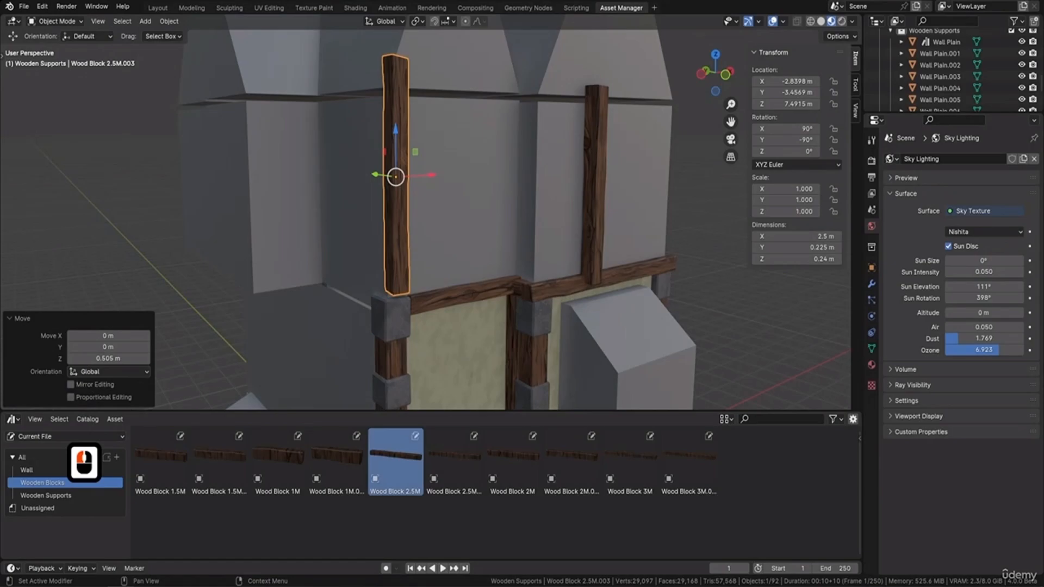
Push the upright corner beam back to about Y -3.32 m and lower it about 0.1 m onto the support top
{"action": "middle_click_drag", "start_coordinate": [395, 139], "coordinate": [478, 224], "text": "shift"}
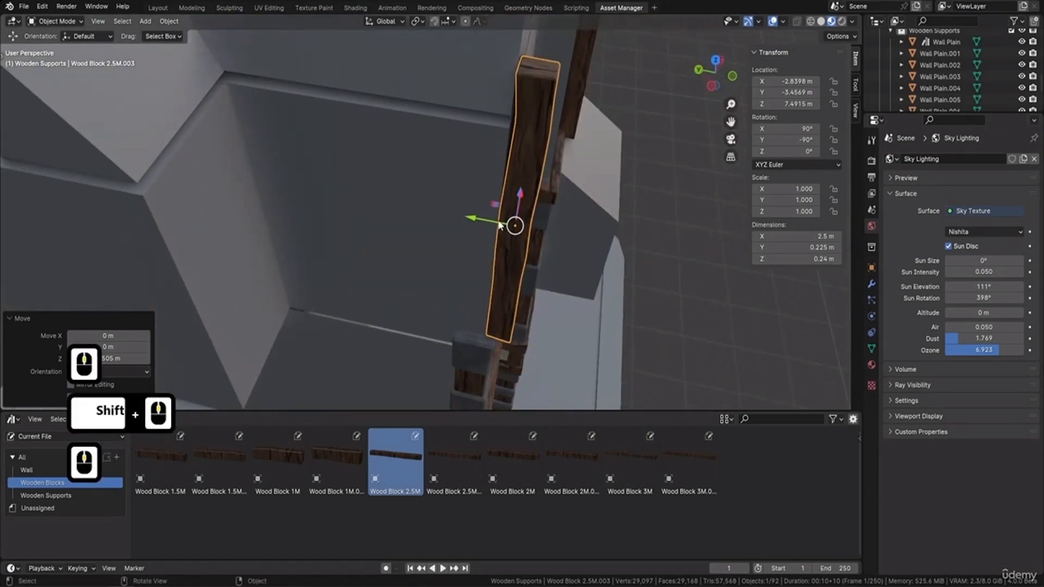
{"action": "left_click_drag", "start_coordinate": [477, 224], "coordinate": [465, 227]}
{"action": "middle_click_drag", "start_coordinate": [465, 227], "coordinate": [412, 162]}
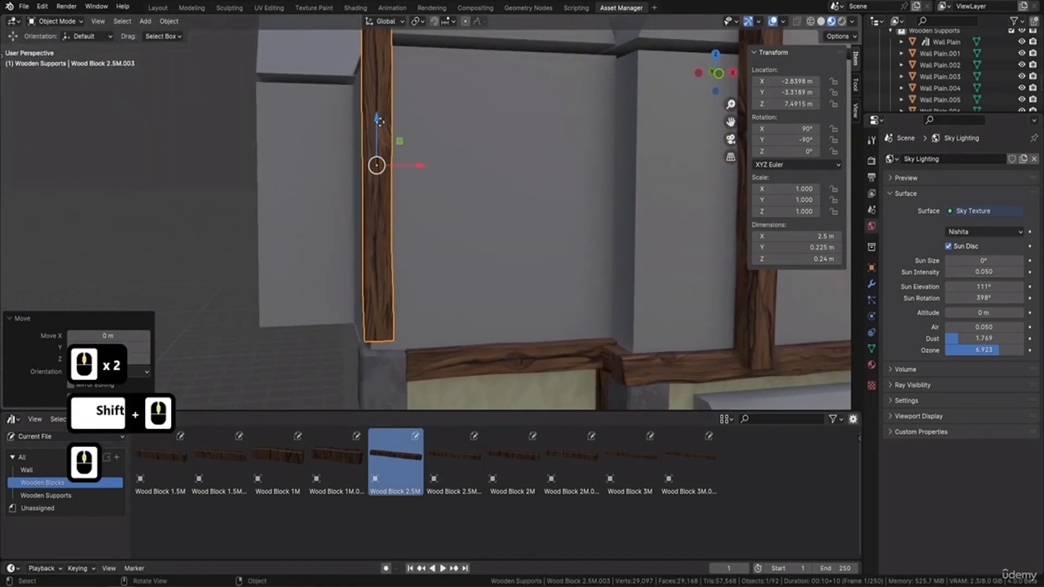
{"action": "left_click_drag", "start_coordinate": [386, 129], "coordinate": [386, 136]}
{"action": "middle_click_drag", "start_coordinate": [386, 135], "coordinate": [416, 131]}
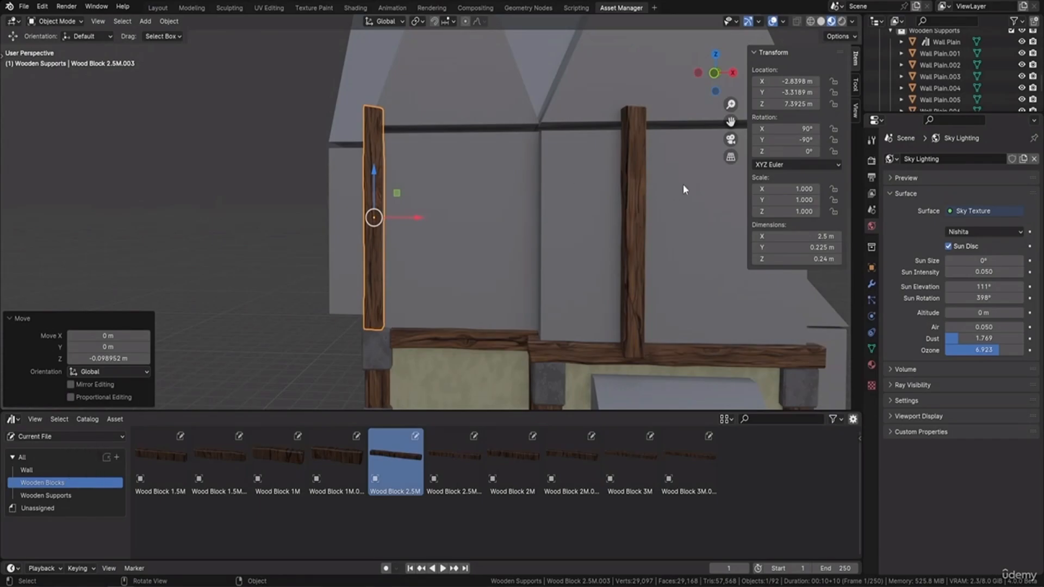
Select the five roof pieces of the tower and raise them together about 0.32 m along Z
{"action": "scroll", "coordinate": [653, 231], "scroll_direction": "down", "scroll_amount": 4}
{"action": "middle_click_drag", "start_coordinate": [652, 230], "coordinate": [460, 168], "text": "shift"}
{"action": "middle_click_drag", "start_coordinate": [442, 129], "coordinate": [480, 141], "text": "shift"}
{"action": "middle_click_drag", "start_coordinate": [416, 90], "coordinate": [431, 134], "text": "shift"}
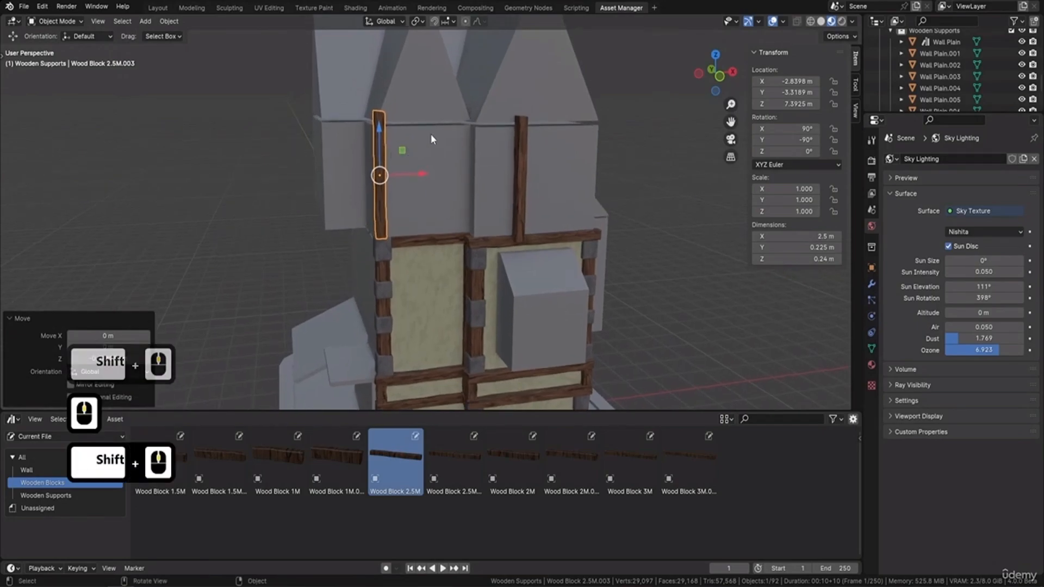
{"action": "middle_click_drag", "start_coordinate": [501, 163], "coordinate": [418, 144], "text": "shift"}
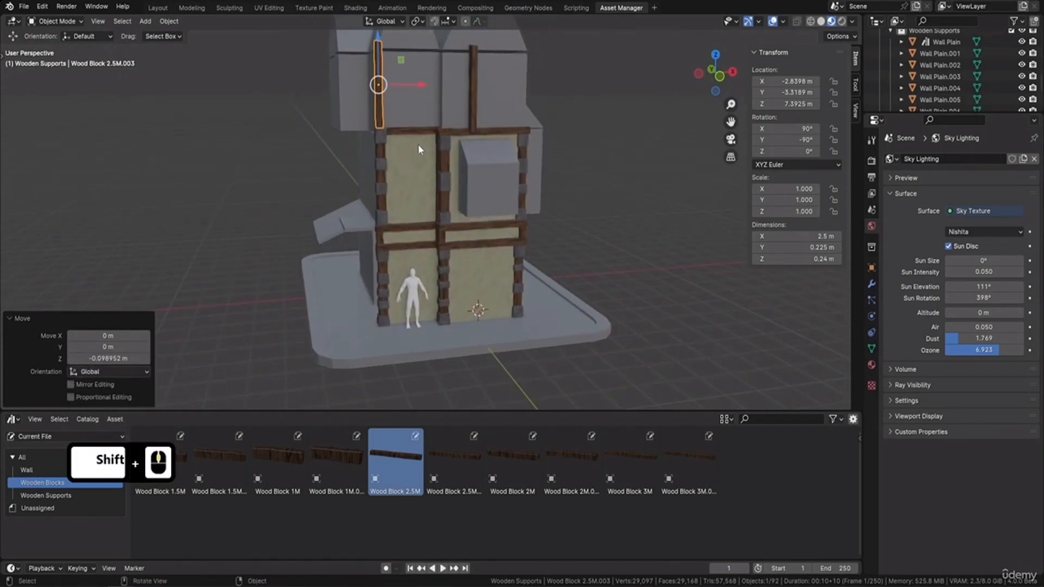
{"action": "middle_click_drag", "start_coordinate": [405, 106], "coordinate": [435, 185], "text": "shift"}
{"action": "left_click", "coordinate": [418, 123]}
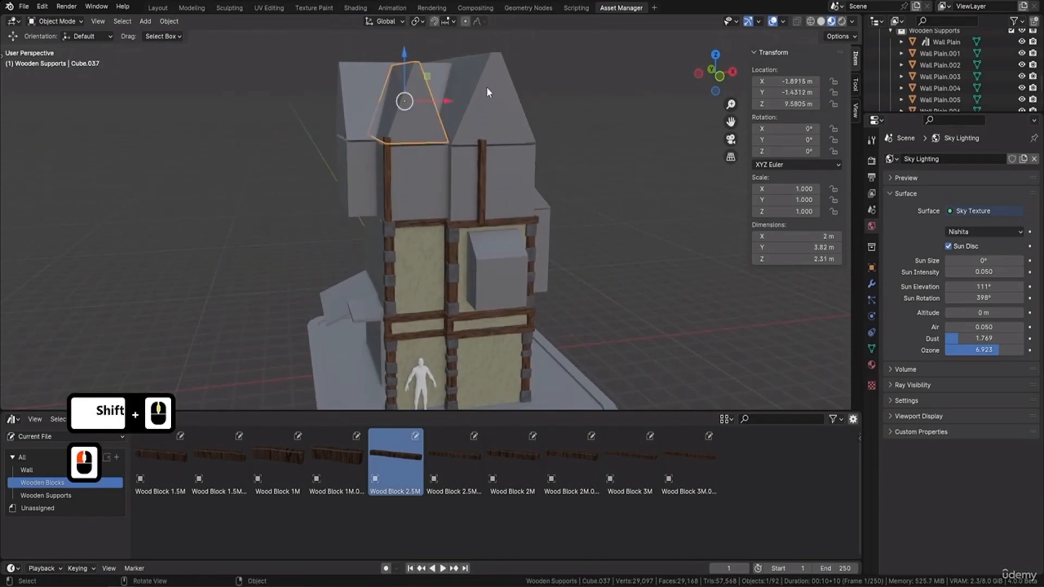
{"action": "left_click", "coordinate": [490, 89], "text": "shift"}
{"action": "mouse_move", "coordinate": [466, 83]}
{"action": "middle_mouse_down"}
{"action": "mouse_move", "coordinate": [426, 74]}
{"action": "mouse_move", "coordinate": [485, 108]}
{"action": "mouse_move", "coordinate": [458, 103]}
{"action": "middle_mouse_up"}
{"action": "left_click", "coordinate": [459, 56], "text": "shift"}
{"action": "left_click", "coordinate": [465, 77], "text": "shift"}
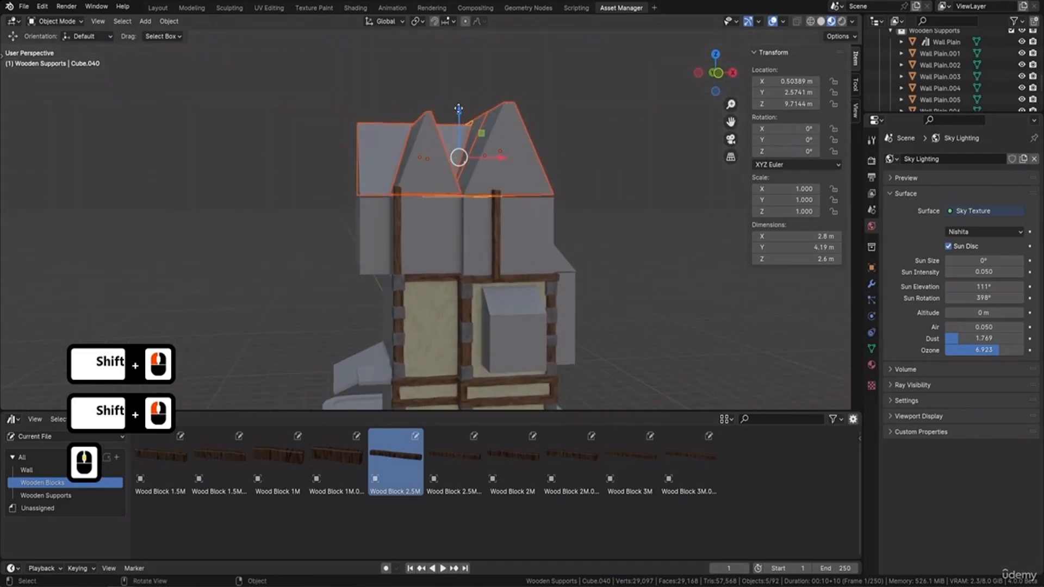
{"action": "key", "text": "shift+d"}
{"action": "key", "text": "z"}
{"action": "left_click", "coordinate": [459, 96]}
{"action": "scroll", "coordinate": [518, 182], "scroll_direction": "up", "scroll_amount": 4}
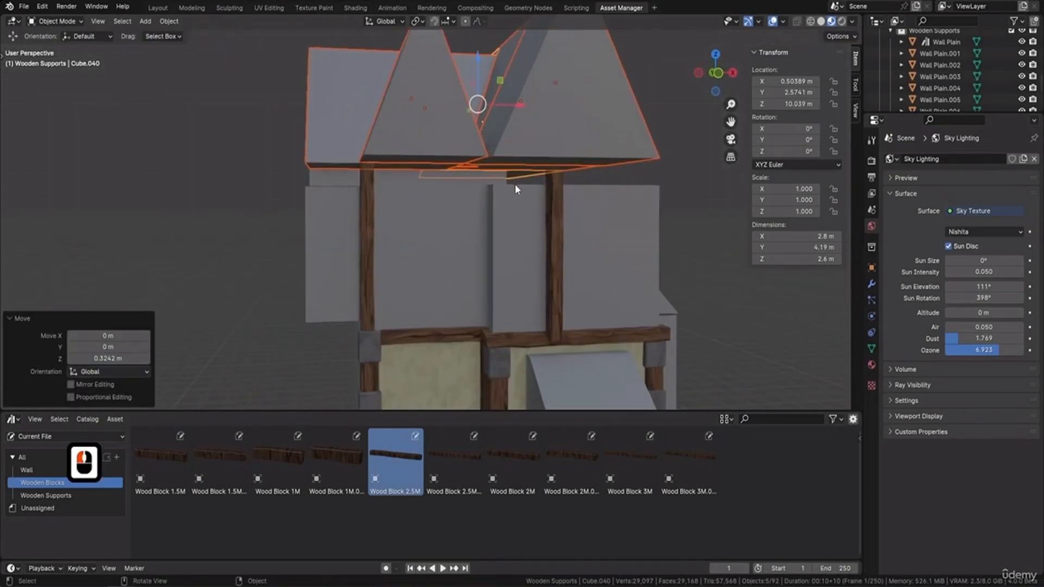
Duplicate the narrow wall's upright corner beam on the top storey and move the copy about 1.93 m along X to the inner corner
{"action": "middle_click_drag", "start_coordinate": [468, 177], "coordinate": [431, 158], "text": "shift"}
{"action": "scroll", "coordinate": [430, 157], "scroll_direction": "down", "scroll_amount": 5}
{"action": "middle_click_drag", "start_coordinate": [499, 152], "coordinate": [425, 207]}
{"action": "scroll", "coordinate": [474, 183], "scroll_direction": "up", "scroll_amount": 4}
{"action": "left_click", "coordinate": [392, 164]}
{"action": "scroll", "coordinate": [429, 185], "scroll_direction": "up", "scroll_amount": 2}
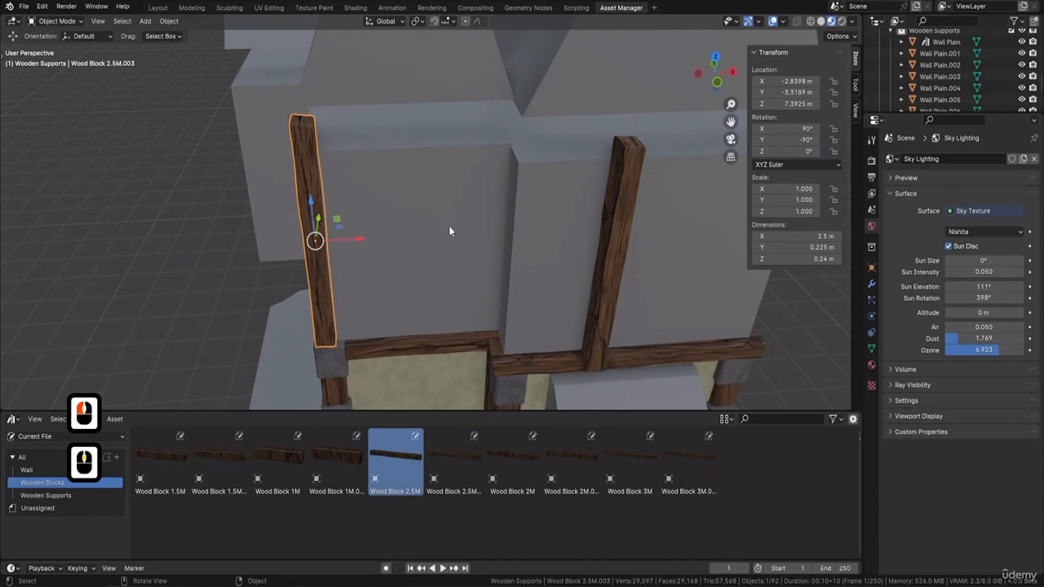
{"action": "key", "text": "shift+d"}
{"action": "key", "text": "Return"}
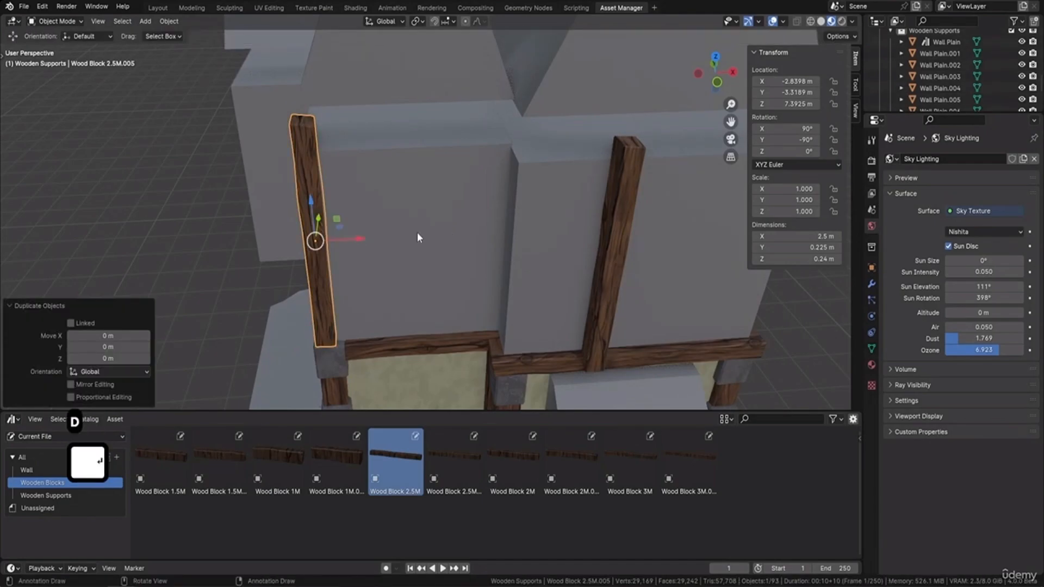
{"action": "key", "text": "g"}
{"action": "key", "text": "x"}
{"action": "left_click", "coordinate": [519, 274]}
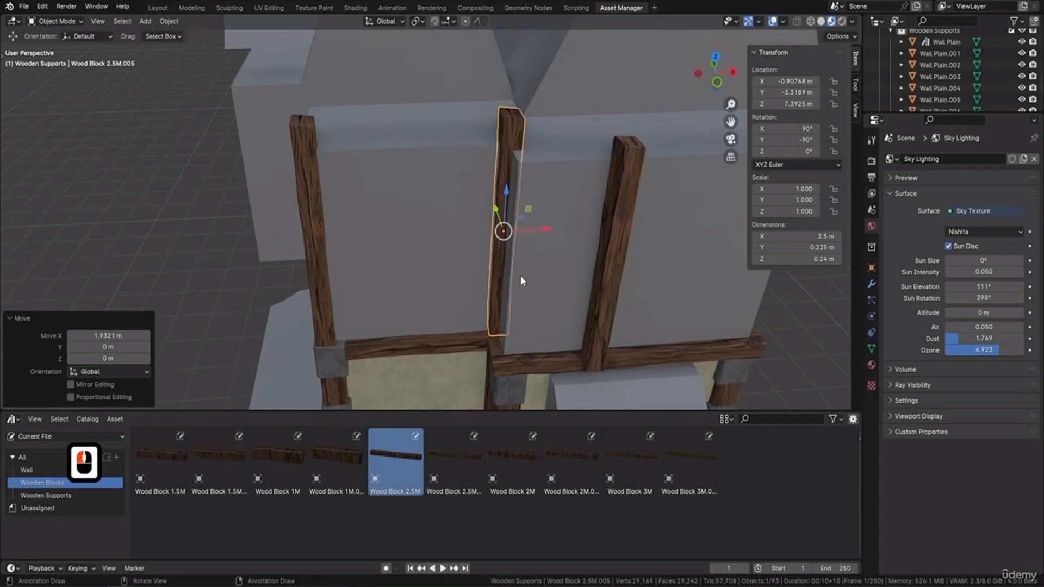
Rotate the inner-corner beam copy 180° around Y and 90° around Z to vary its visible wood sides
{"action": "middle_click_drag", "start_coordinate": [521, 275], "coordinate": [538, 179]}
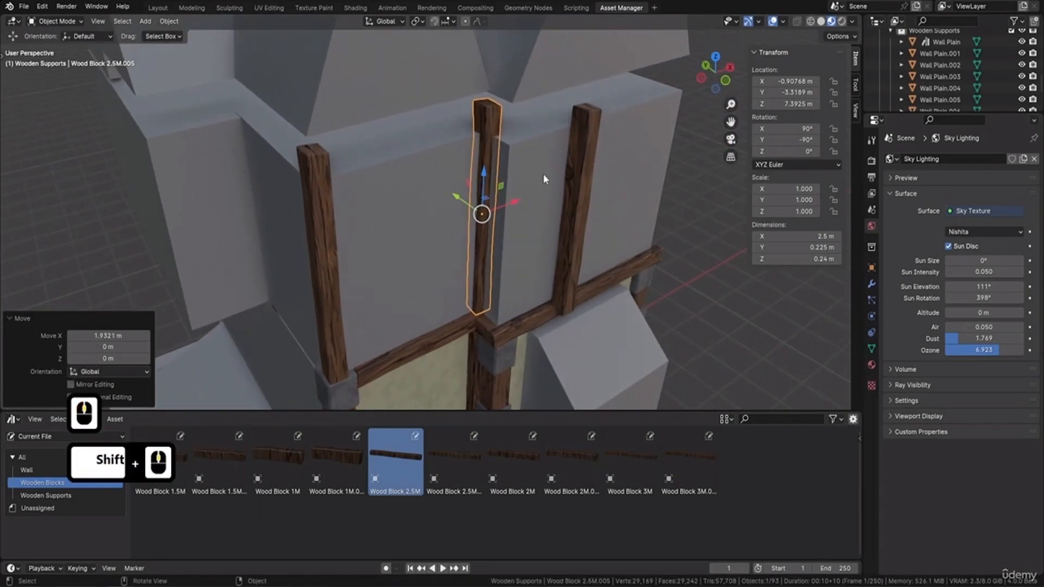
{"action": "type", "text": "ry180"}
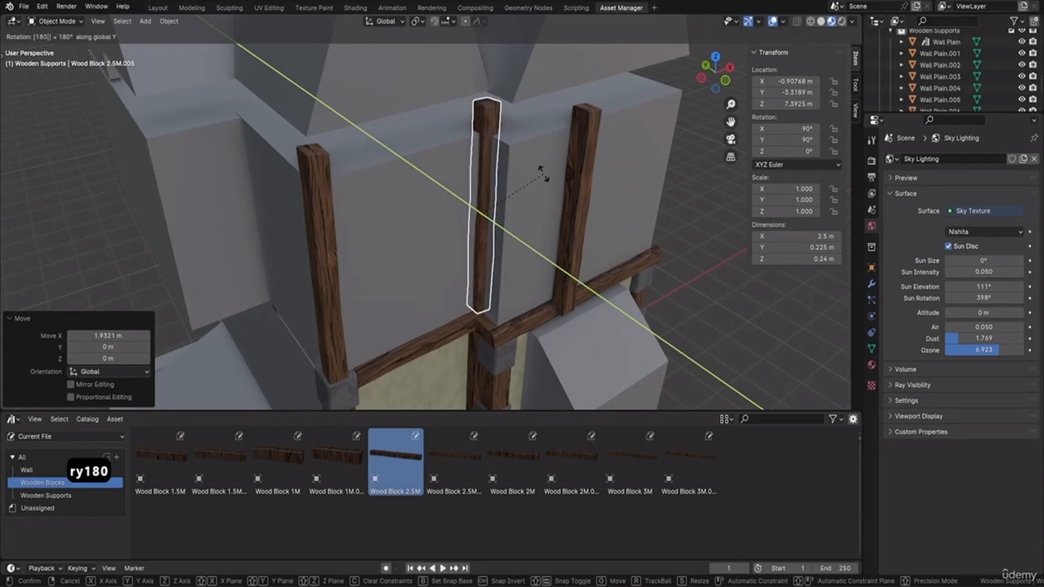
{"action": "key", "text": "Return"}
{"action": "middle_click_drag", "start_coordinate": [544, 174], "coordinate": [563, 187]}
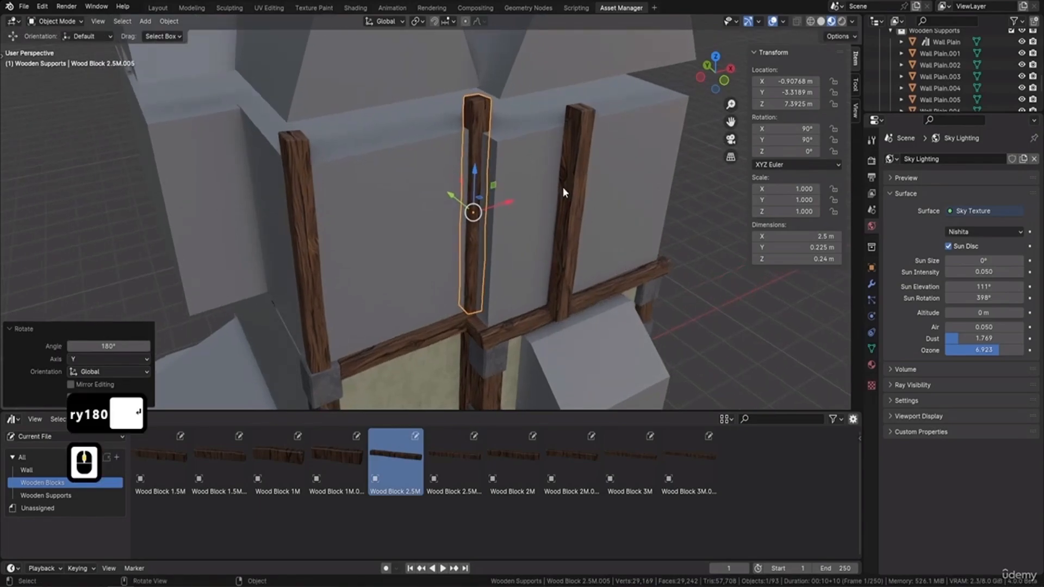
{"action": "type", "text": "rz"}
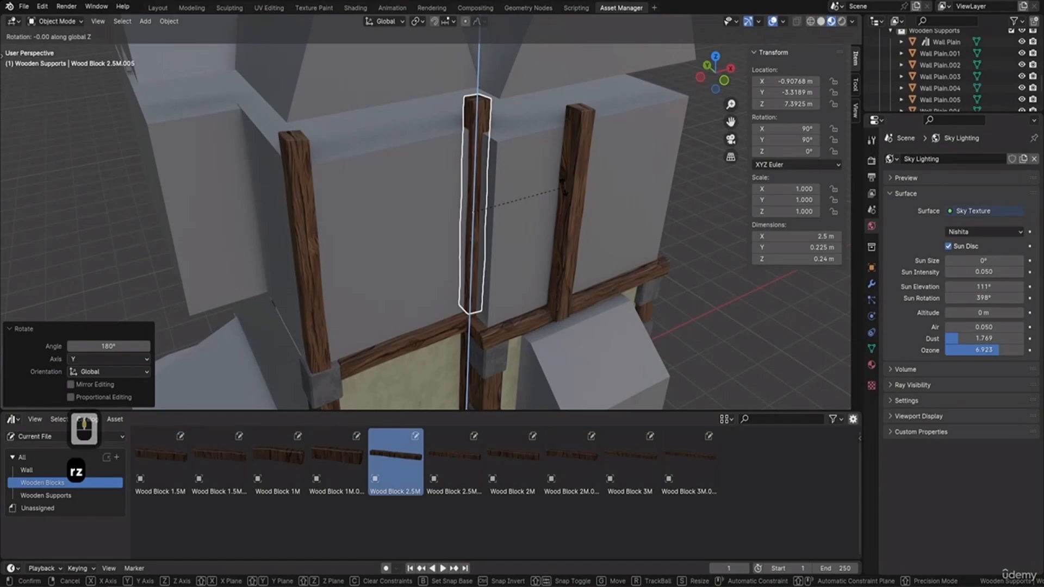
{"action": "type", "text": "90"}
{"action": "key", "text": "Return"}
{"action": "middle_click_drag", "start_coordinate": [526, 210], "coordinate": [533, 240]}
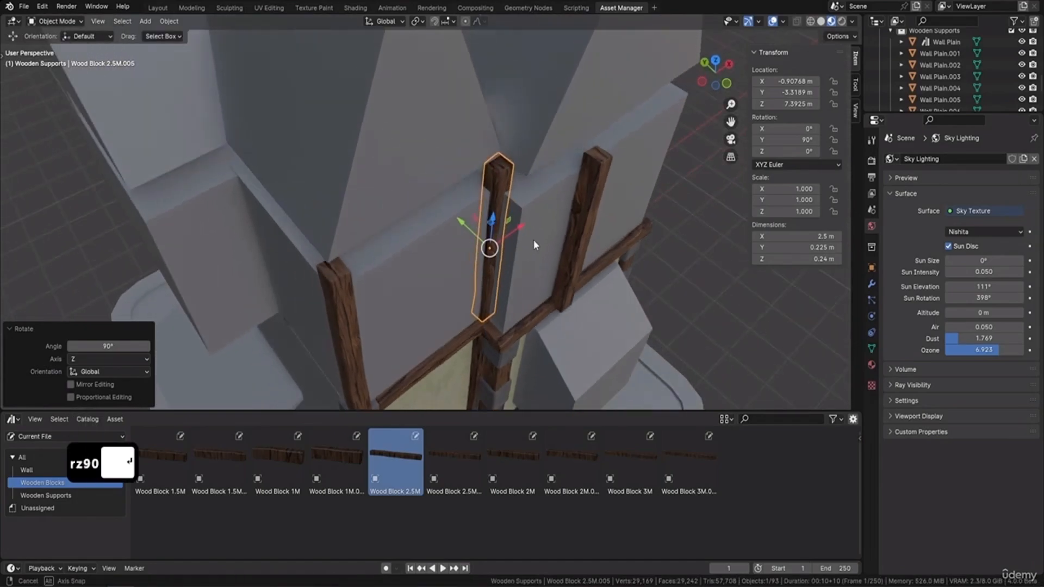
Duplicate the inner-corner beam, move the copy about 0.37 m forward along negative Y and rotate it 90° around Z
{"action": "key", "text": "shift+d"}
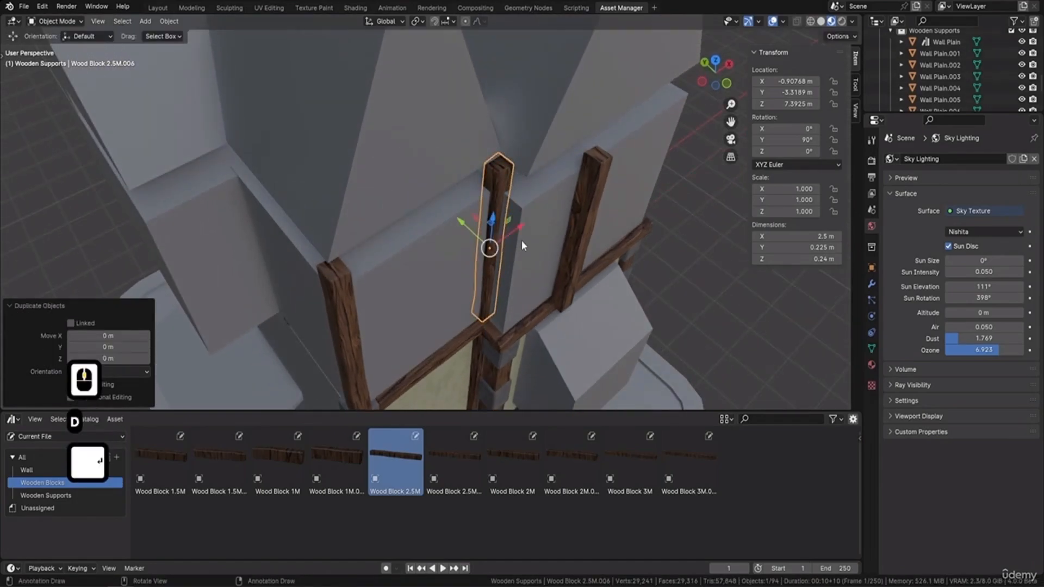
{"action": "left_click", "coordinate": [489, 243]}
{"action": "middle_click_drag", "start_coordinate": [490, 244], "coordinate": [540, 273]}
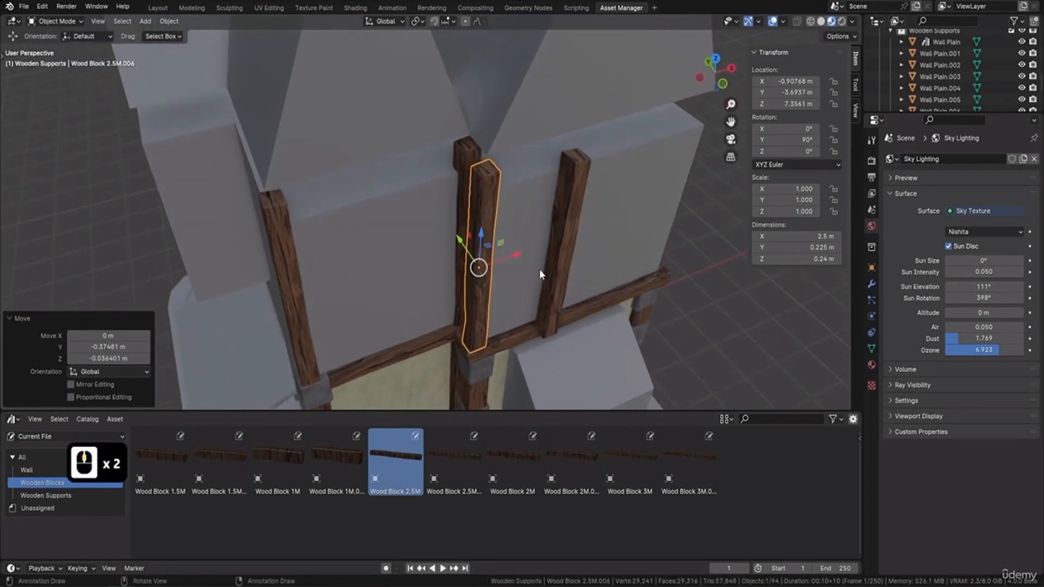
{"action": "type", "text": "rz90"}
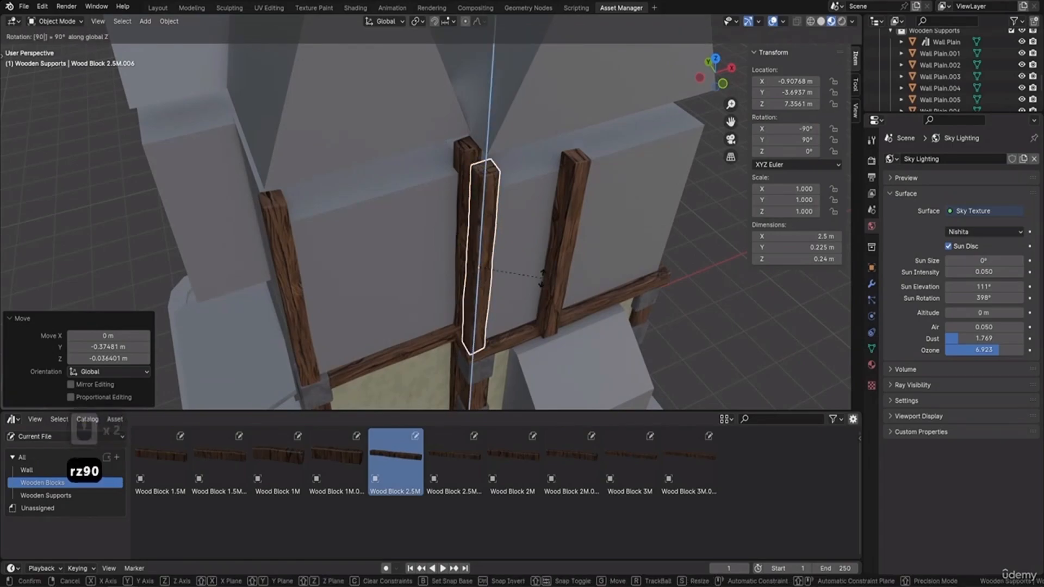
{"action": "key", "text": "Return"}
{"action": "middle_click_drag", "start_coordinate": [520, 227], "coordinate": [436, 129]}
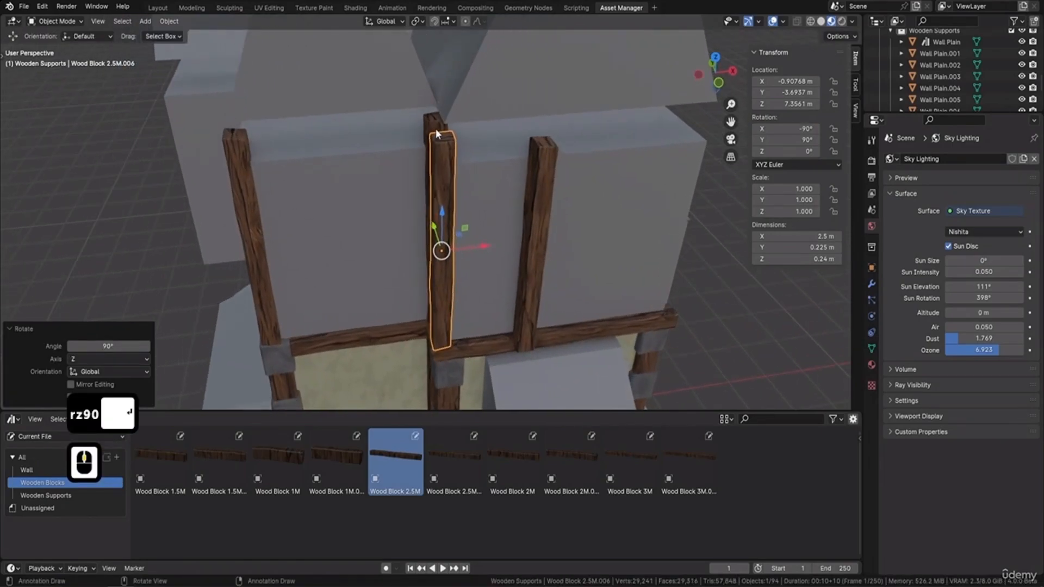
Raise the front beam of the inner-corner pair about 0.015 m so it sits on the horizontal beam
{"action": "middle_click_drag", "start_coordinate": [547, 158], "coordinate": [548, 229]}
{"action": "left_click", "coordinate": [550, 244]}
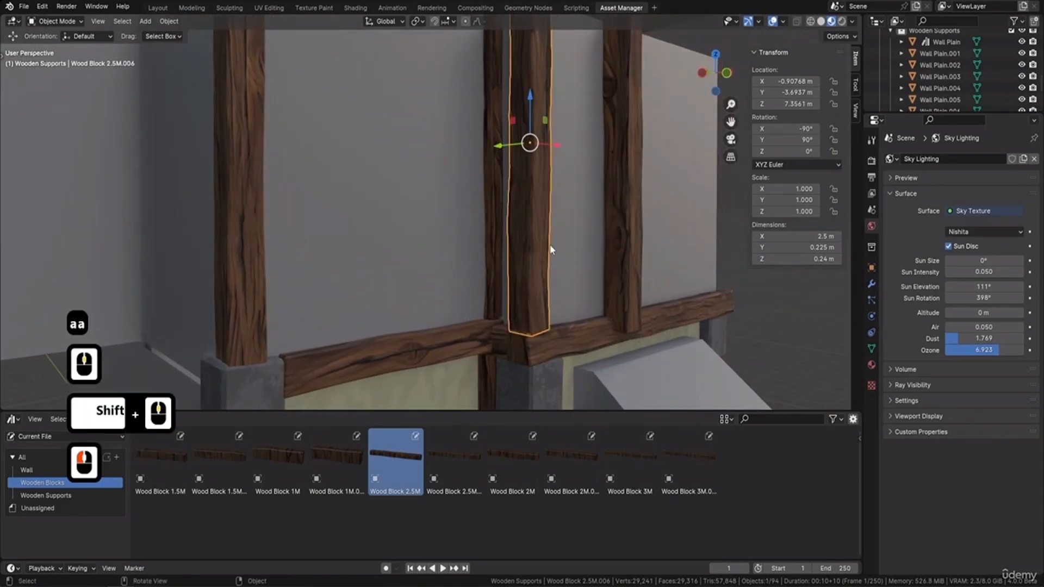
{"action": "middle_click_drag", "start_coordinate": [549, 170], "coordinate": [542, 201], "text": "shift"}
{"action": "left_click_drag", "start_coordinate": [521, 146], "coordinate": [524, 136]}
{"action": "middle_click_drag", "start_coordinate": [596, 201], "coordinate": [552, 192]}
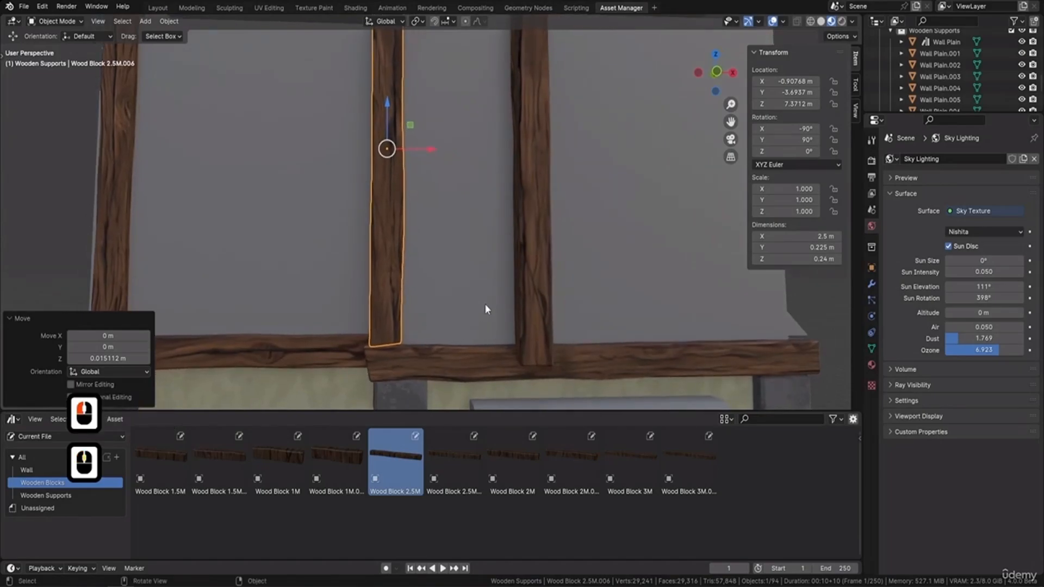
{"action": "key", "text": "a"}
{"action": "key", "text": "a"}
{"action": "scroll", "coordinate": [482, 304], "scroll_direction": "down", "scroll_amount": 3}
{"action": "middle_click_drag", "start_coordinate": [480, 305], "coordinate": [498, 224]}
Move the wide wall's upright beam to its outer corner at about X 1.86 m and Y -3.68 m
{"action": "double_click", "coordinate": [497, 250]}
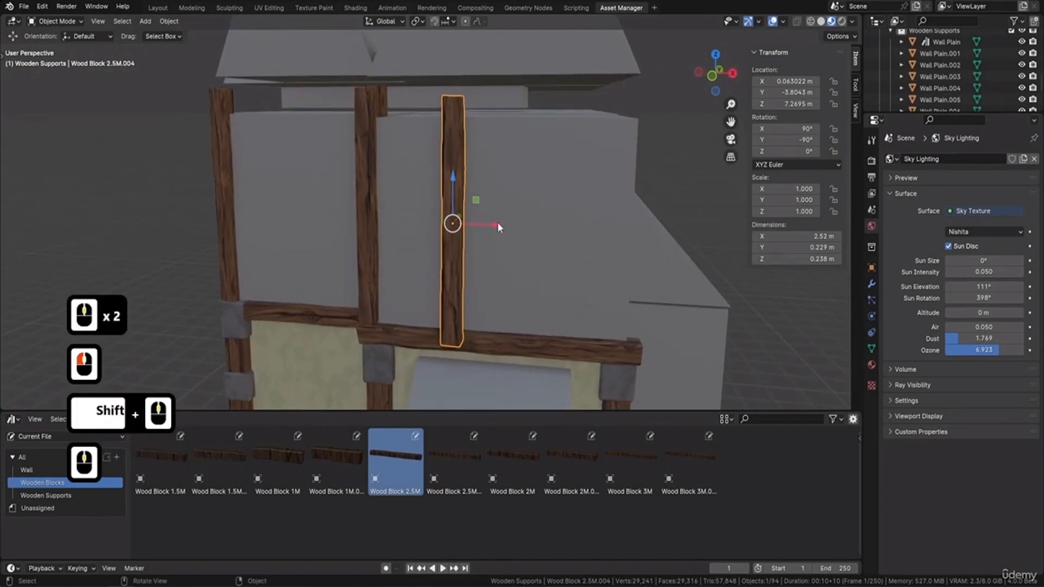
{"action": "left_click_drag", "start_coordinate": [498, 223], "coordinate": [676, 242]}
{"action": "middle_click_drag", "start_coordinate": [675, 241], "coordinate": [444, 230]}
{"action": "left_click_drag", "start_coordinate": [428, 220], "coordinate": [458, 220]}
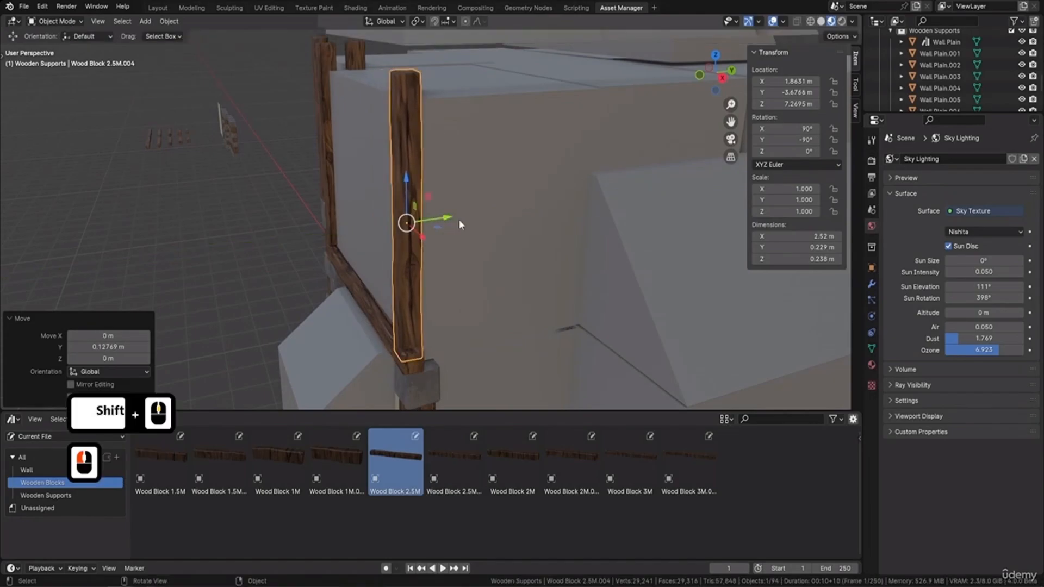
{"action": "middle_click_drag", "start_coordinate": [459, 220], "coordinate": [581, 210]}
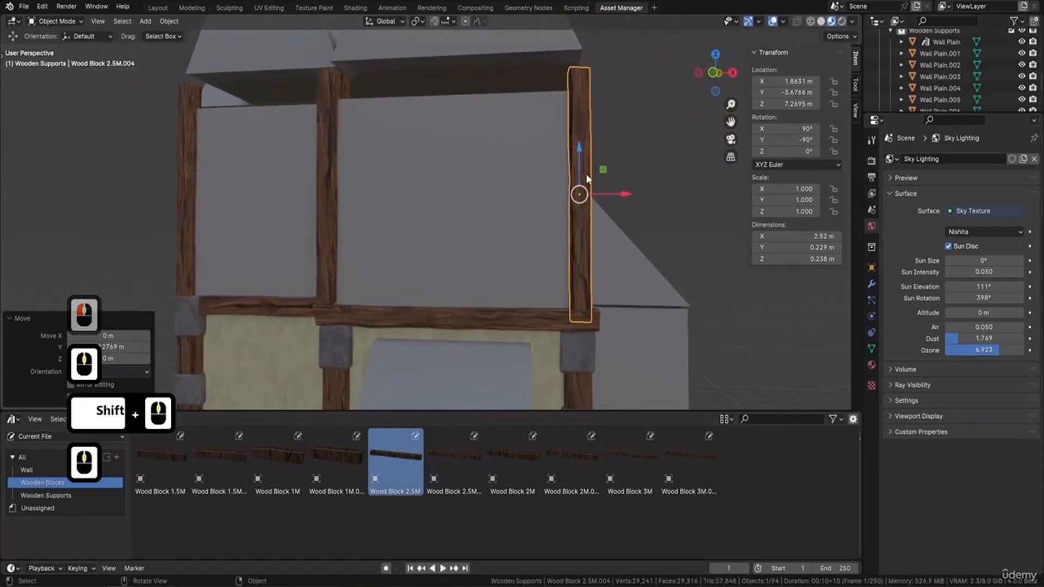
Raise the wide wall's outer corner beam to about Z 7.39 m so it stands on the horizontal beam
{"action": "left_click_drag", "start_coordinate": [579, 152], "coordinate": [581, 140]}
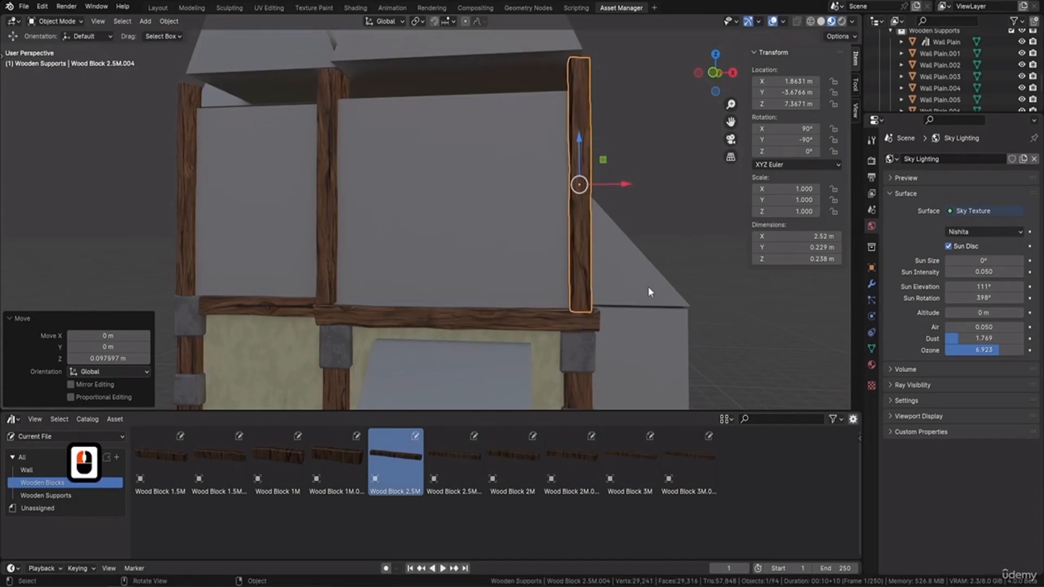
{"action": "middle_click_drag", "start_coordinate": [648, 286], "coordinate": [563, 282], "text": "shift"}
{"action": "scroll", "coordinate": [611, 311], "scroll_direction": "up", "scroll_amount": 2}
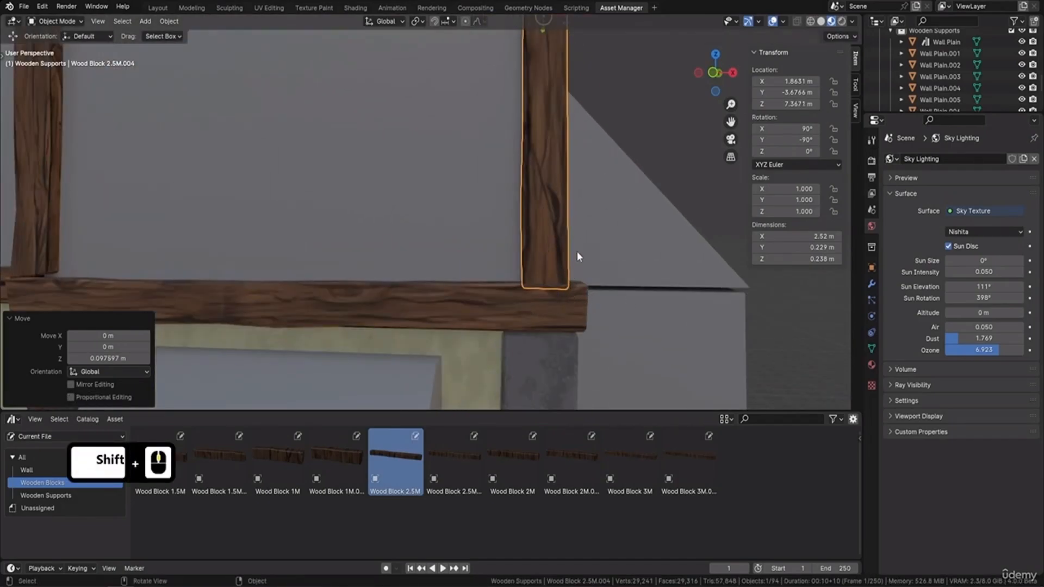
{"action": "scroll", "coordinate": [577, 251], "scroll_direction": "down", "scroll_amount": 2}
{"action": "left_click_drag", "start_coordinate": [486, 106], "coordinate": [486, 99]}
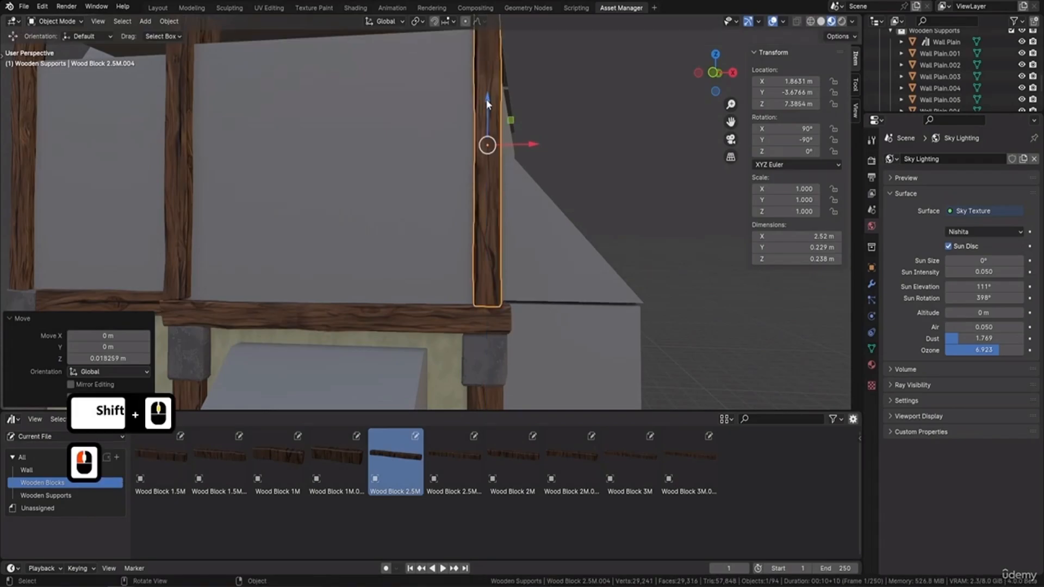
{"action": "scroll", "coordinate": [511, 204], "scroll_direction": "down", "scroll_amount": 2}
Shift the wide wall's outer corner beam about 0.03 m outward along X
{"action": "middle_click_drag", "start_coordinate": [510, 205], "coordinate": [342, 211]}
{"action": "key", "text": "a"}
{"action": "key", "text": "a"}
{"action": "scroll", "coordinate": [370, 256], "scroll_direction": "up", "scroll_amount": 1}
{"action": "left_click", "coordinate": [364, 144]}
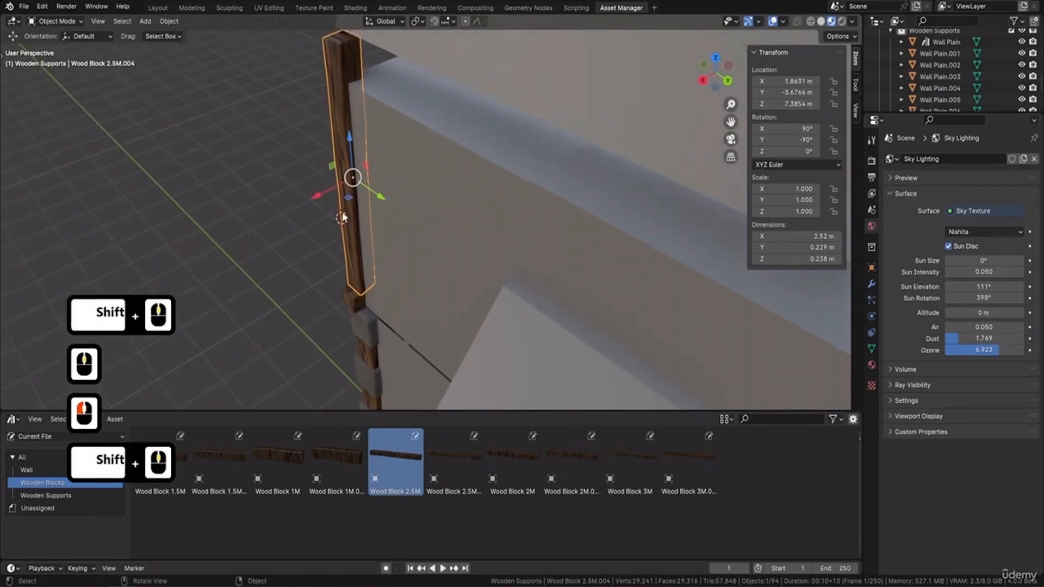
{"action": "left_click_drag", "start_coordinate": [325, 192], "coordinate": [371, 210]}
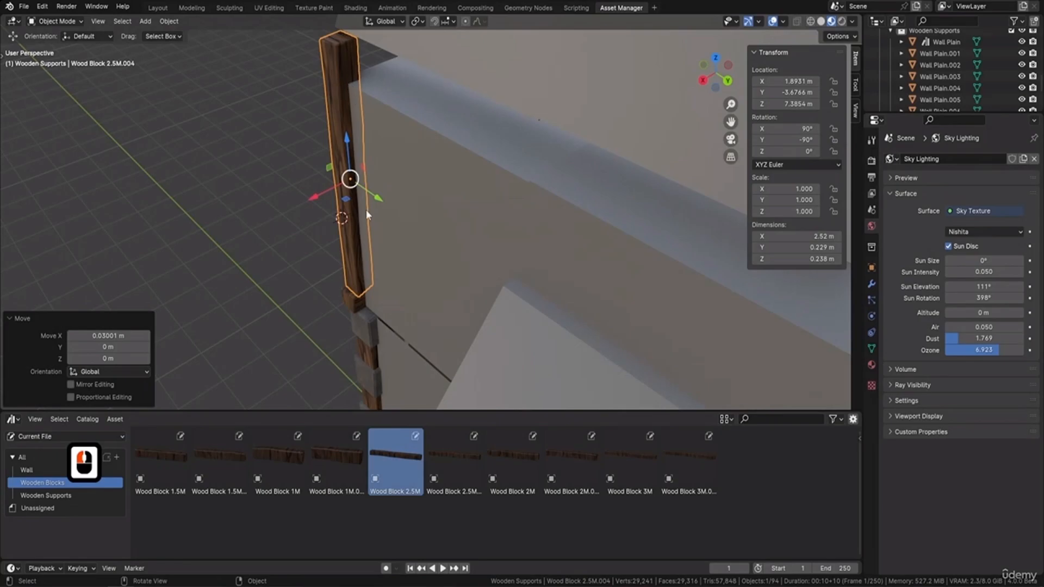
{"action": "middle_click_drag", "start_coordinate": [375, 256], "coordinate": [452, 306]}
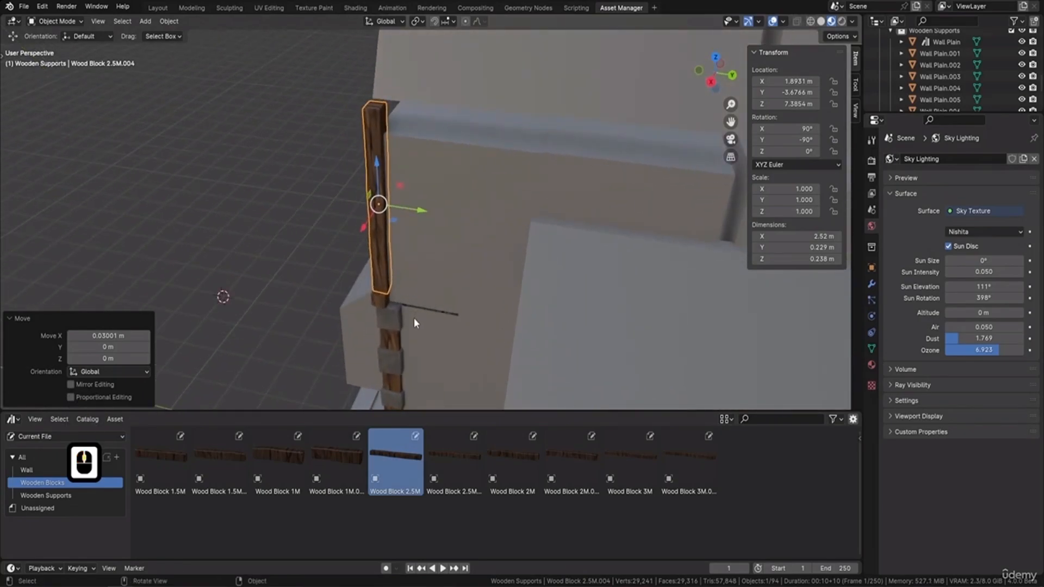
Duplicate the narrow plain wall panel at the ground floor's inner corner and raise the copy about 3.42 m to the upper floor
{"action": "middle_click_drag", "start_coordinate": [369, 339], "coordinate": [517, 203], "text": "shift"}
{"action": "middle_click_drag", "start_coordinate": [445, 160], "coordinate": [454, 86]}
{"action": "middle_click_drag", "start_coordinate": [423, 207], "coordinate": [414, 269]}
{"action": "left_click", "coordinate": [408, 279]}
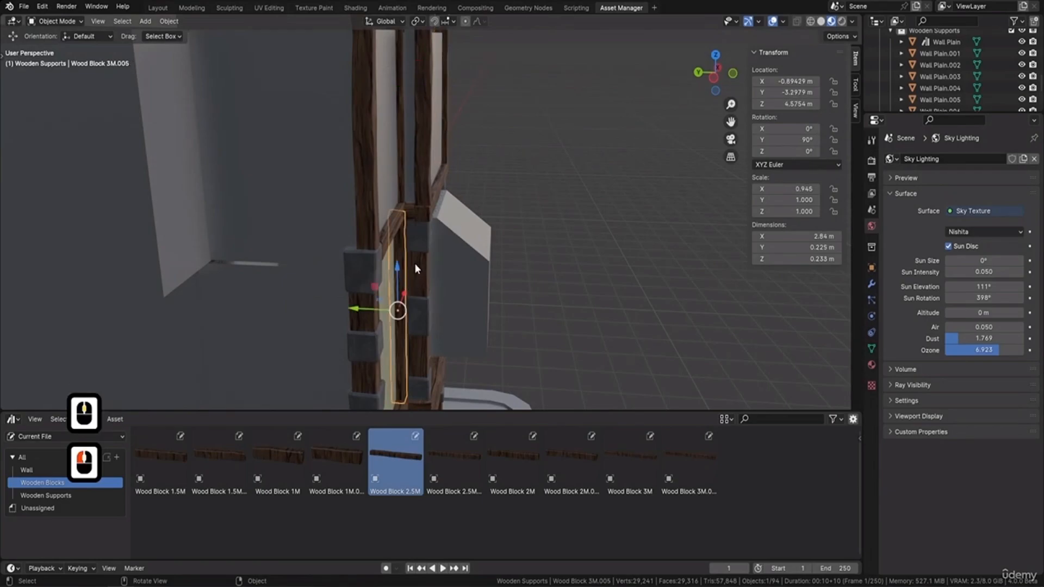
{"action": "scroll", "coordinate": [427, 305], "scroll_direction": "up", "scroll_amount": 2}
{"action": "scroll", "coordinate": [395, 320], "scroll_direction": "up", "scroll_amount": 2}
{"action": "middle_click_drag", "start_coordinate": [395, 319], "coordinate": [441, 247], "text": "shift"}
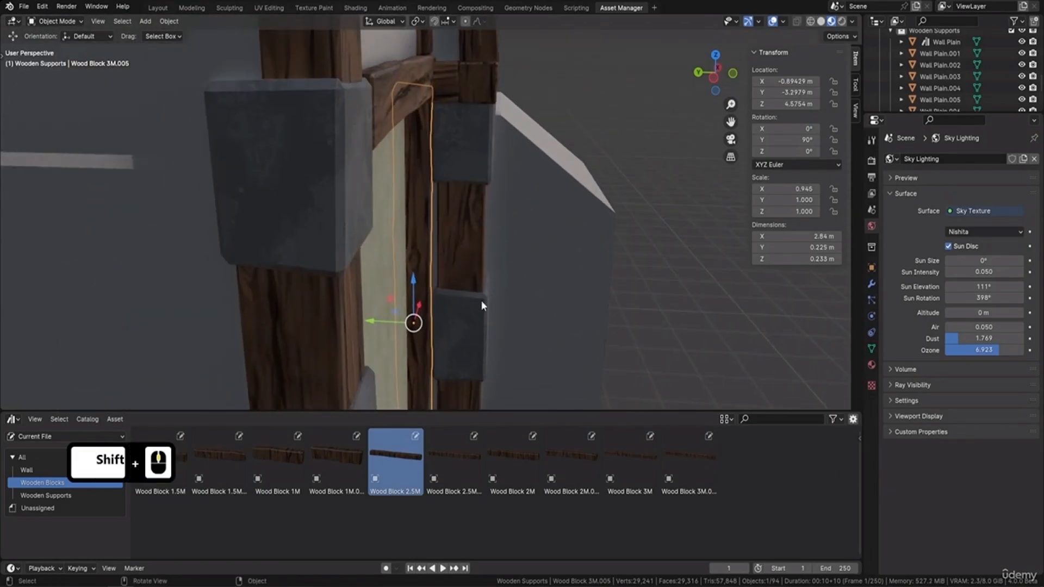
{"action": "middle_click_drag", "start_coordinate": [480, 303], "coordinate": [423, 234], "text": "shift"}
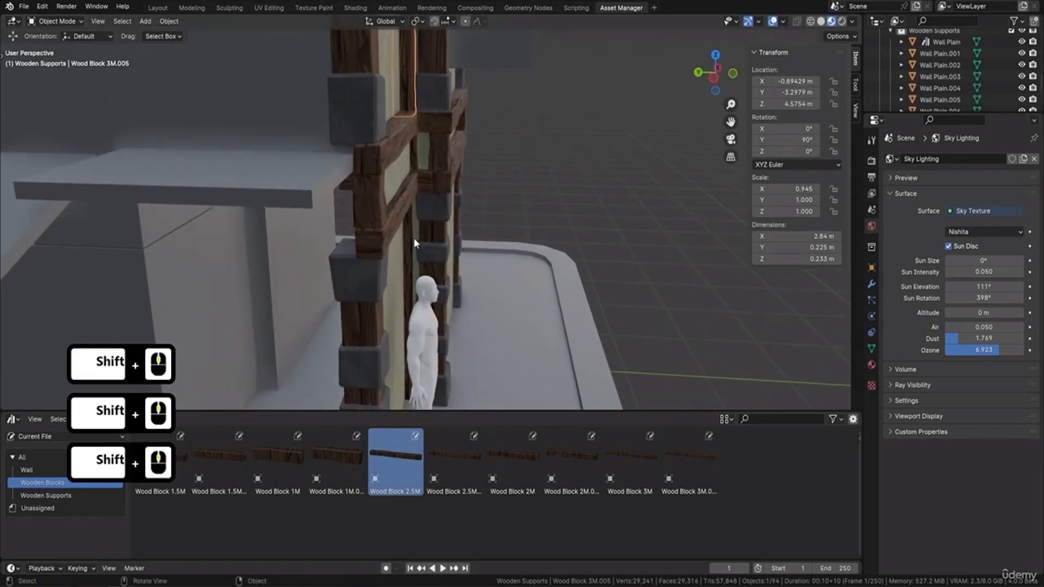
{"action": "double_click", "coordinate": [413, 237]}
{"action": "left_click", "coordinate": [416, 231]}
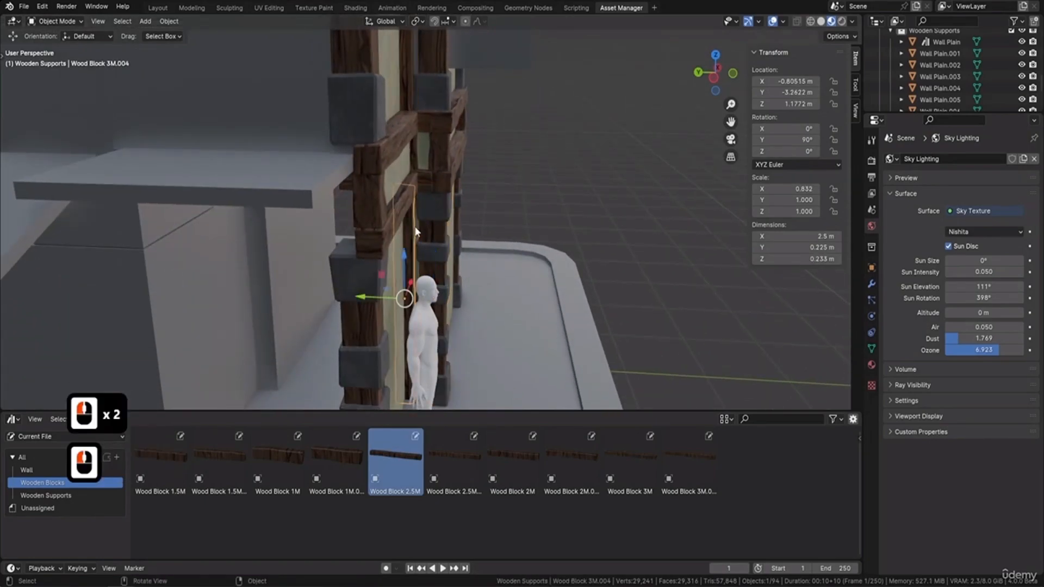
{"action": "left_click", "coordinate": [416, 228]}
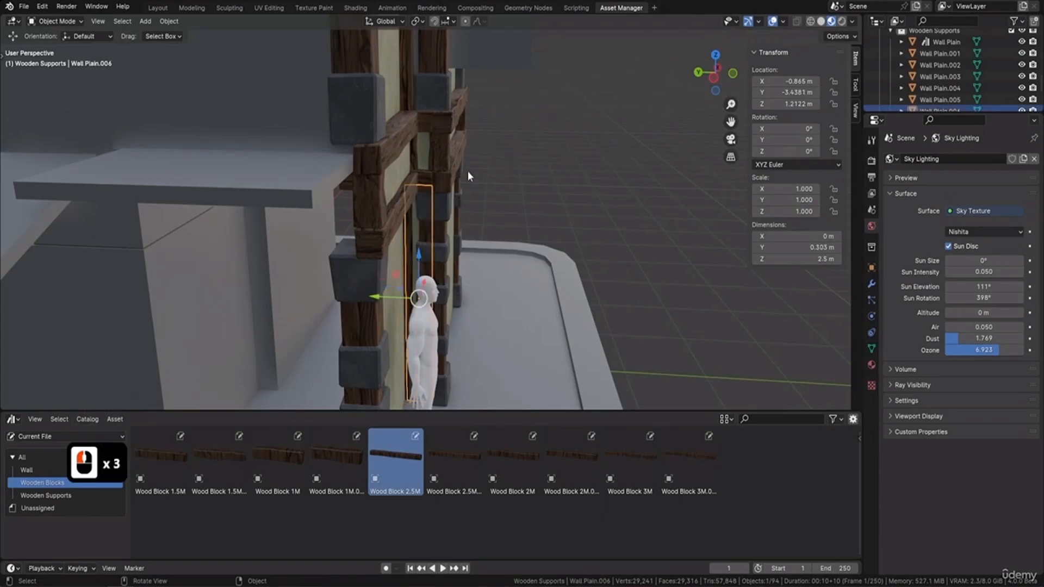
{"action": "middle_click_drag", "start_coordinate": [467, 170], "coordinate": [483, 216], "text": "shift"}
{"action": "key", "text": "shift+d"}
{"action": "key", "text": "Return"}
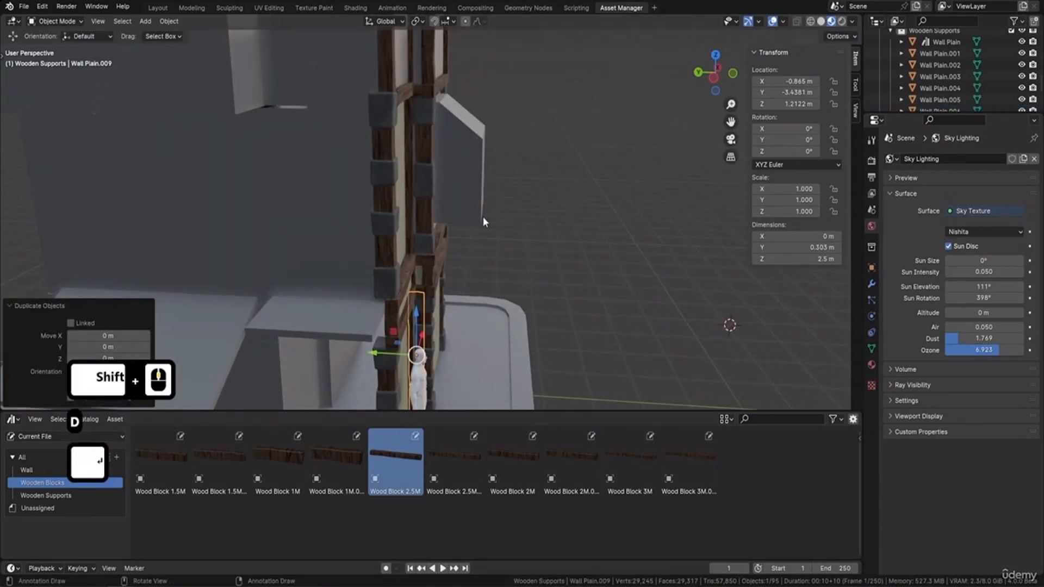
{"action": "key", "text": "g"}
{"action": "key", "text": "z"}
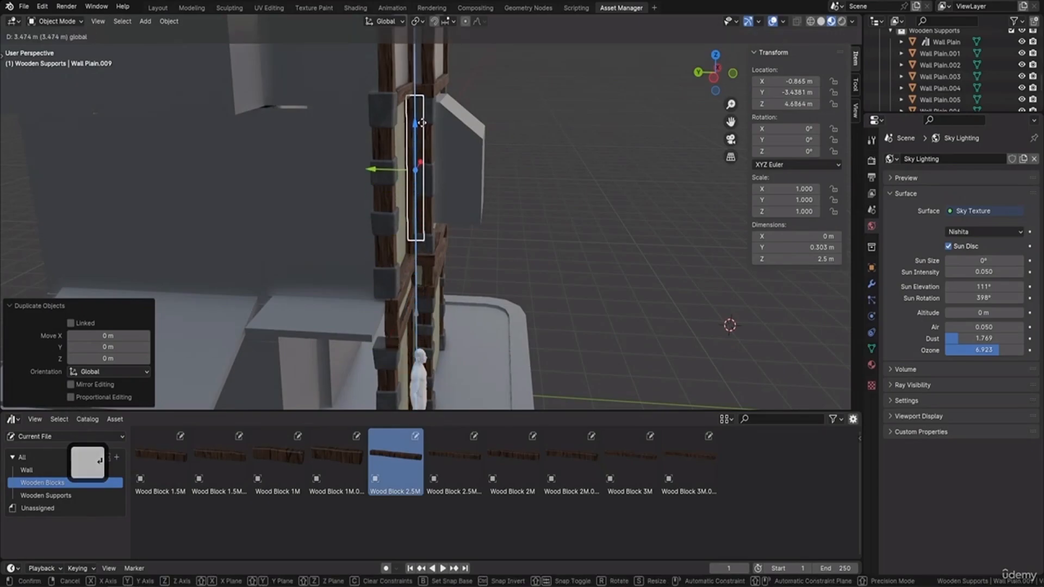
{"action": "left_click", "coordinate": [428, 125]}
{"action": "scroll", "coordinate": [483, 151], "scroll_direction": "up", "scroll_amount": 3}
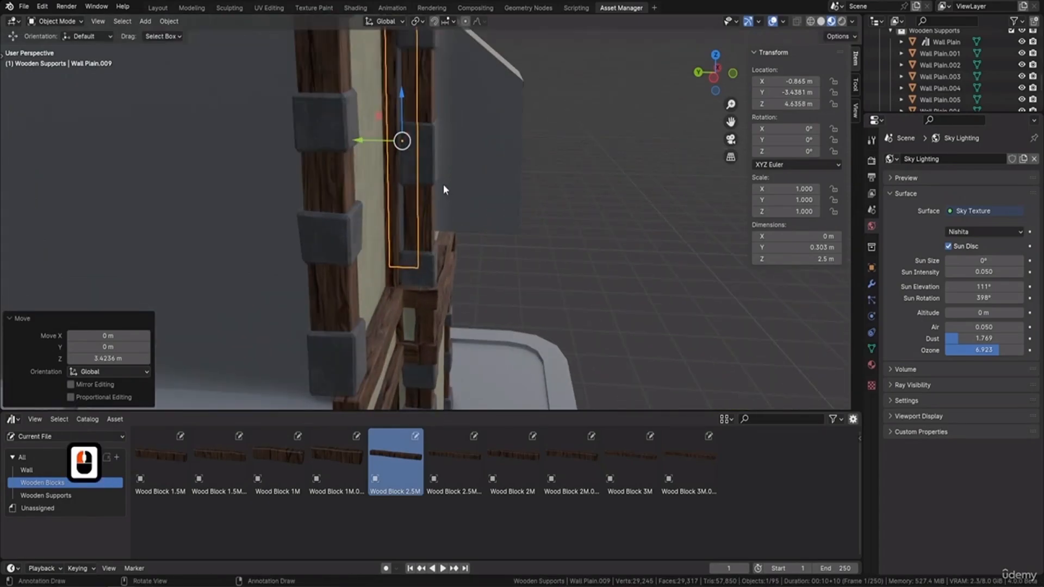
Stretch the upper floor's narrow wall panel to about 1.18 along Z and lower it about 0.05 m to fill the gap
{"action": "middle_click_drag", "start_coordinate": [460, 128], "coordinate": [545, 230], "text": "shift"}
{"action": "key", "text": "s"}
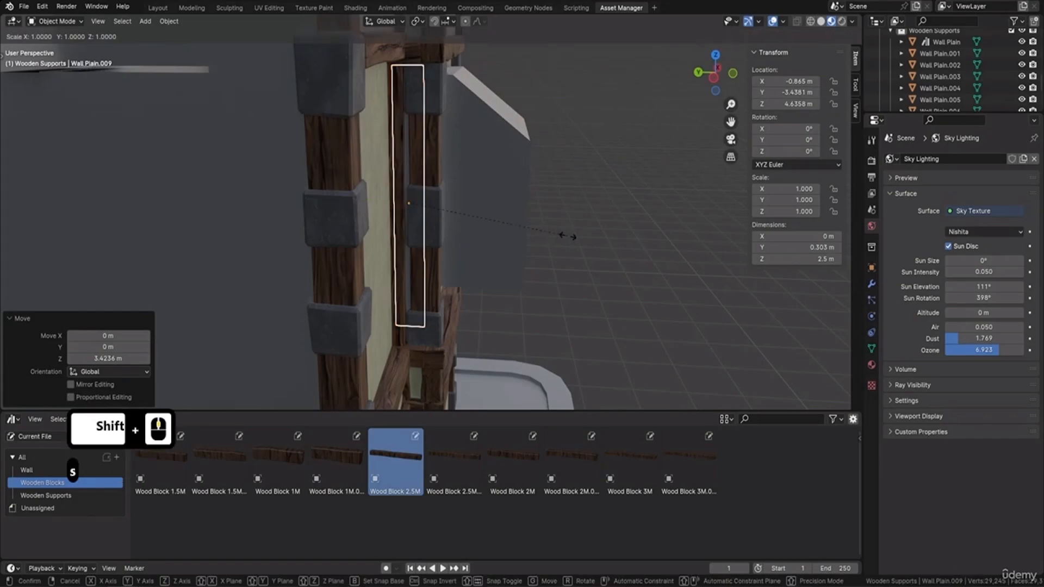
{"action": "key", "text": "z"}
{"action": "left_click", "coordinate": [571, 218]}
{"action": "middle_click_drag", "start_coordinate": [571, 218], "coordinate": [464, 159], "text": "shift"}
{"action": "left_click_drag", "start_coordinate": [412, 234], "coordinate": [413, 238]}
{"action": "middle_click_drag", "start_coordinate": [472, 373], "coordinate": [459, 270], "text": "shift"}
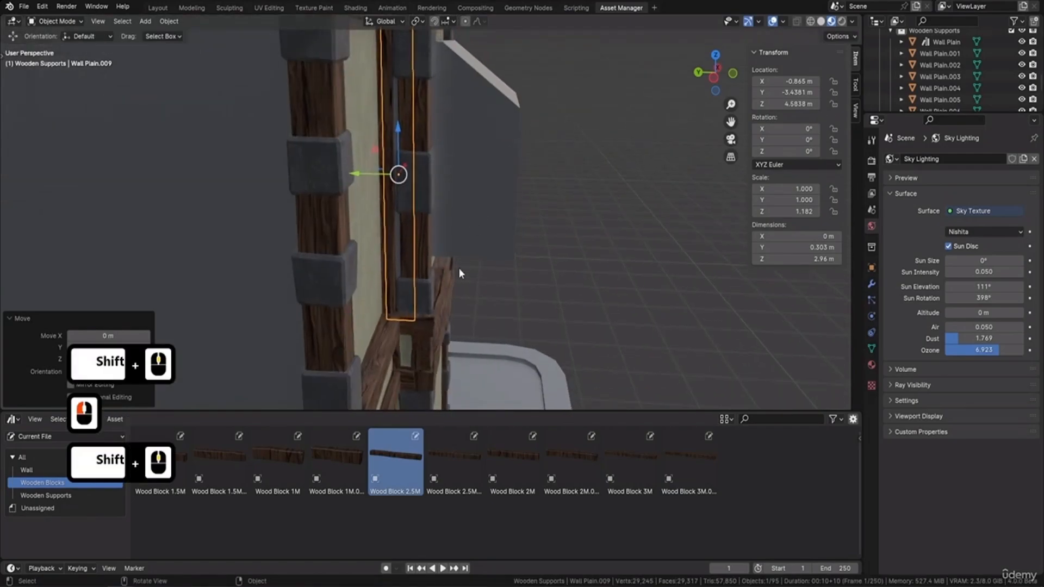
{"action": "middle_click_drag", "start_coordinate": [406, 330], "coordinate": [403, 305]}
Duplicate the narrow wall panel up to the top storey's inner corner and scale the copy along Z to fit
{"action": "middle_click_drag", "start_coordinate": [434, 202], "coordinate": [400, 341], "text": "shift"}
{"action": "key", "text": "shift+d"}
{"action": "key", "text": "Return"}
{"action": "left_click_drag", "start_coordinate": [398, 342], "coordinate": [400, 148]}
{"action": "key", "text": "s"}
{"action": "key", "text": "z"}
{"action": "left_click", "coordinate": [597, 212]}
Delete the narrow side face of the top-storey block that covers the inner-corner wall panel
{"action": "middle_click_drag", "start_coordinate": [400, 148], "coordinate": [341, 152]}
{"action": "left_click", "coordinate": [338, 93]}
{"action": "key", "text": "Tab"}
{"action": "left_click", "coordinate": [337, 120]}
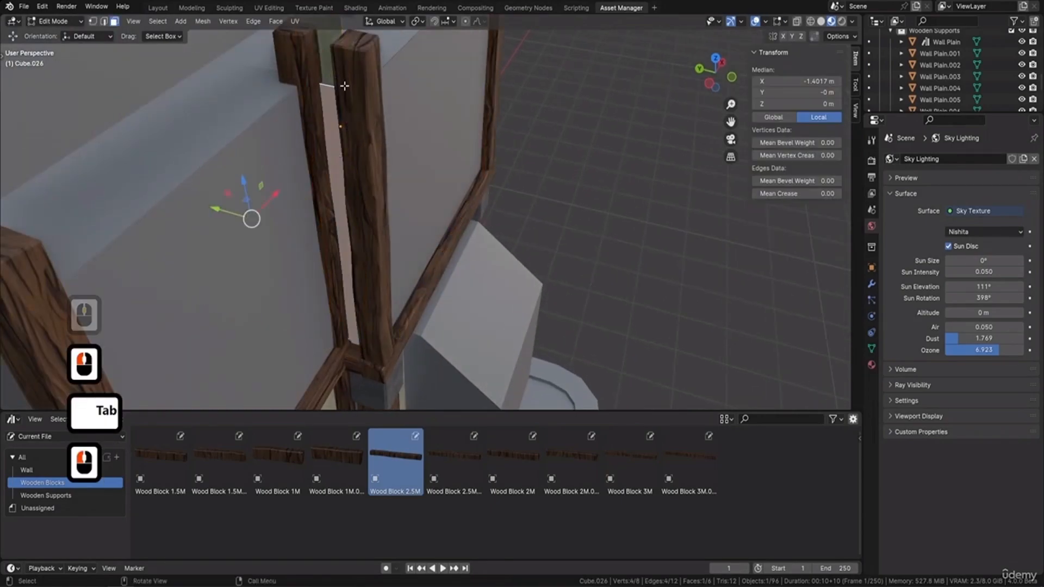
{"action": "key", "text": "Delete"}
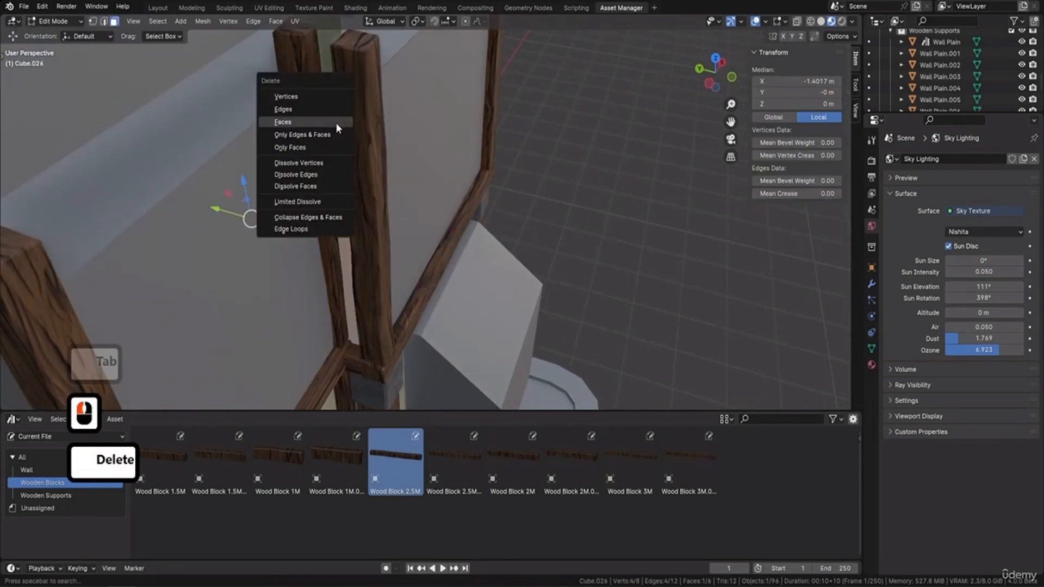
{"action": "left_click", "coordinate": [305, 123]}
{"action": "key", "text": "Tab"}
Shift the top storey's inner-corner wall panel about -0.03 m along X and nudge it slightly along Y
{"action": "left_click", "coordinate": [343, 206]}
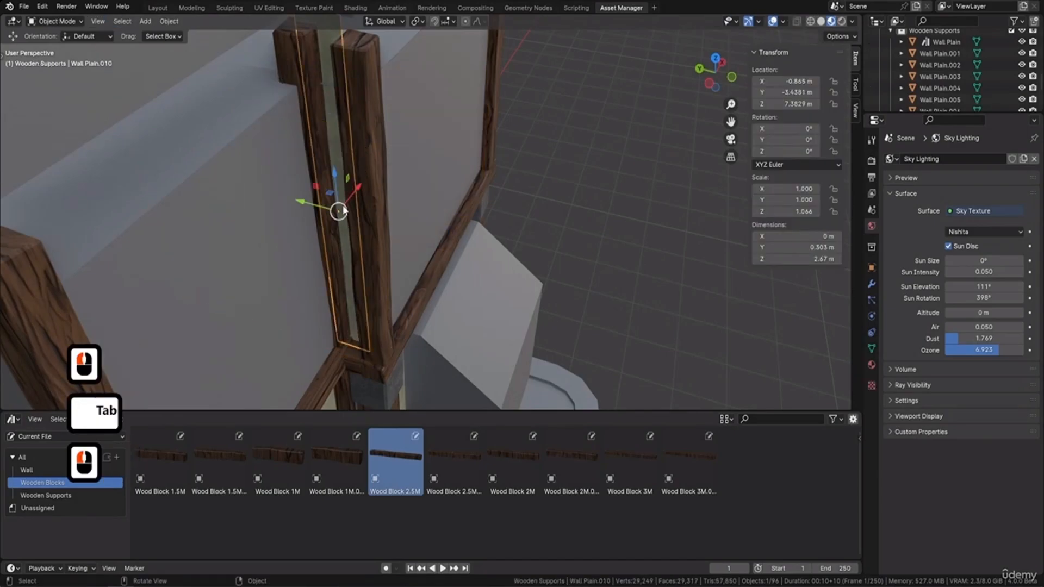
{"action": "left_click_drag", "start_coordinate": [359, 190], "coordinate": [357, 194]}
{"action": "middle_click_drag", "start_coordinate": [357, 194], "coordinate": [410, 160]}
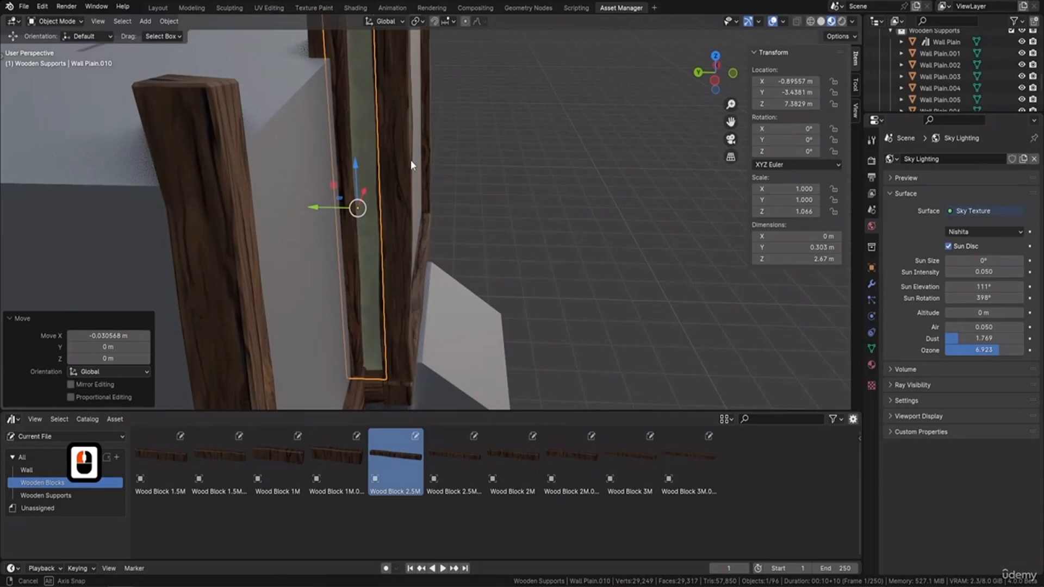
{"action": "left_click_drag", "start_coordinate": [318, 204], "coordinate": [326, 204]}
Duplicate the upper floor's left-bay wall panel and raise the copy about 2.7 m to the top storey
{"action": "middle_click_drag", "start_coordinate": [430, 158], "coordinate": [391, 179]}
{"action": "middle_click_drag", "start_coordinate": [391, 180], "coordinate": [373, 226], "text": "shift"}
{"action": "left_click", "coordinate": [373, 225]}
{"action": "mouse_move", "coordinate": [390, 184]}
{"action": "middle_mouse_down"}
{"action": "mouse_move", "coordinate": [360, 153]}
{"action": "mouse_move", "coordinate": [388, 191]}
{"action": "middle_mouse_up"}
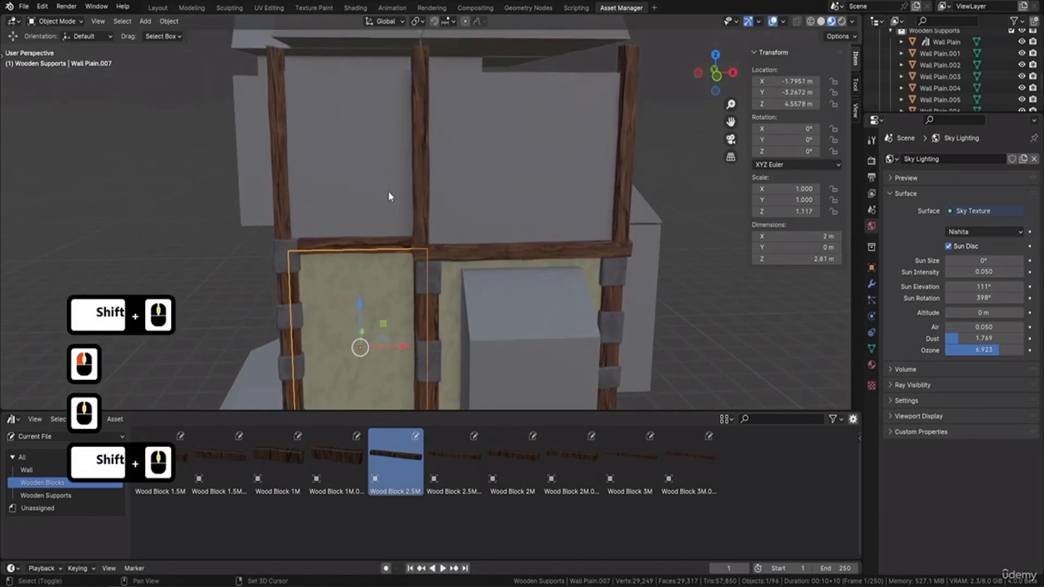
{"action": "key", "text": "shift+d"}
{"action": "right_click", "coordinate": [397, 194]}
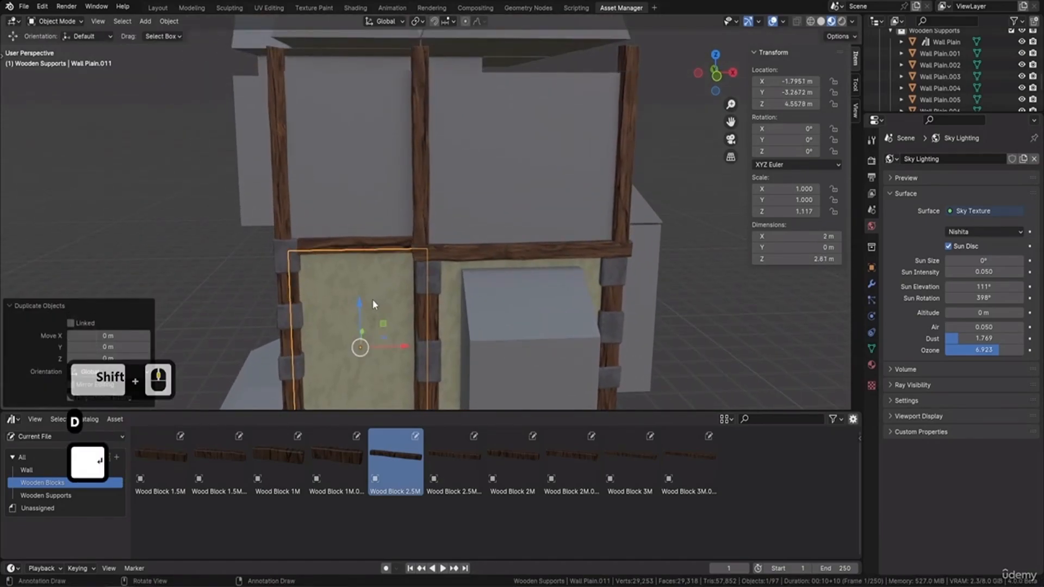
{"action": "key", "text": "g"}
{"action": "key", "text": "z"}
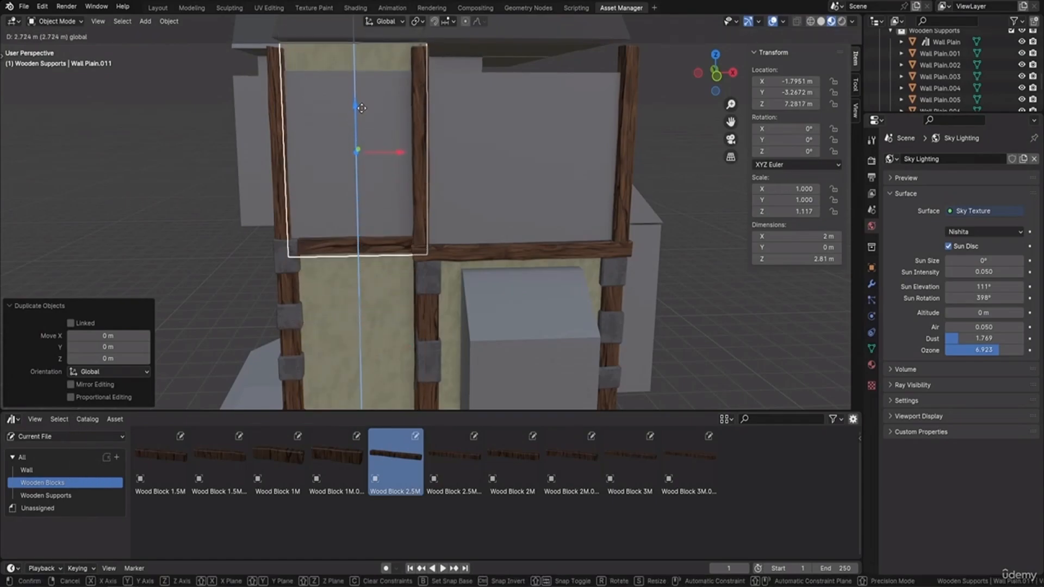
{"action": "left_click", "coordinate": [357, 108]}
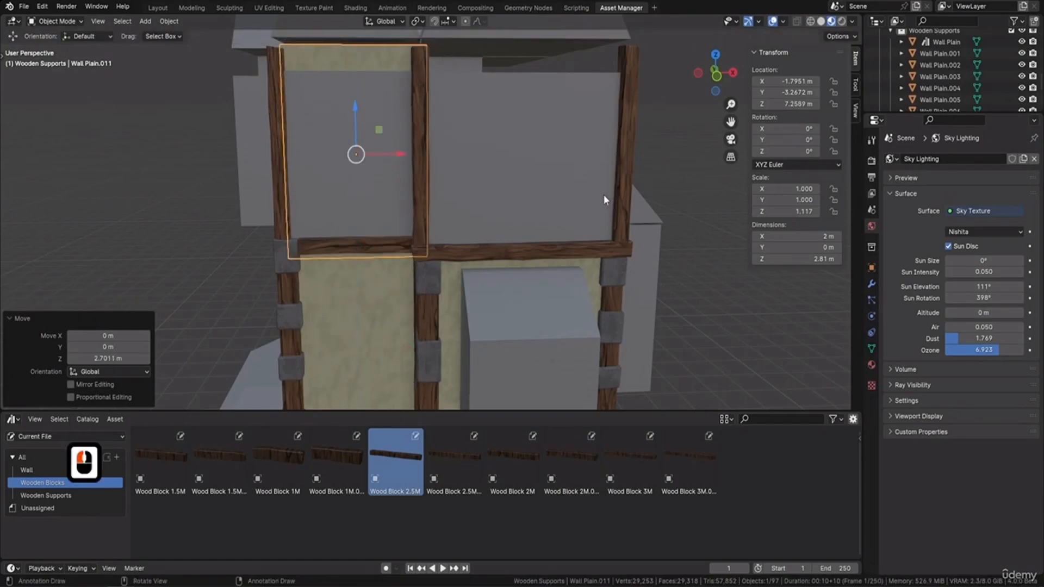
Shrink the top storey's left-bay wall panel along Z to a scale of about 1.0 so it fits between the beams
{"action": "key", "text": "s"}
{"action": "key", "text": "z"}
{"action": "right_click", "coordinate": [578, 192]}
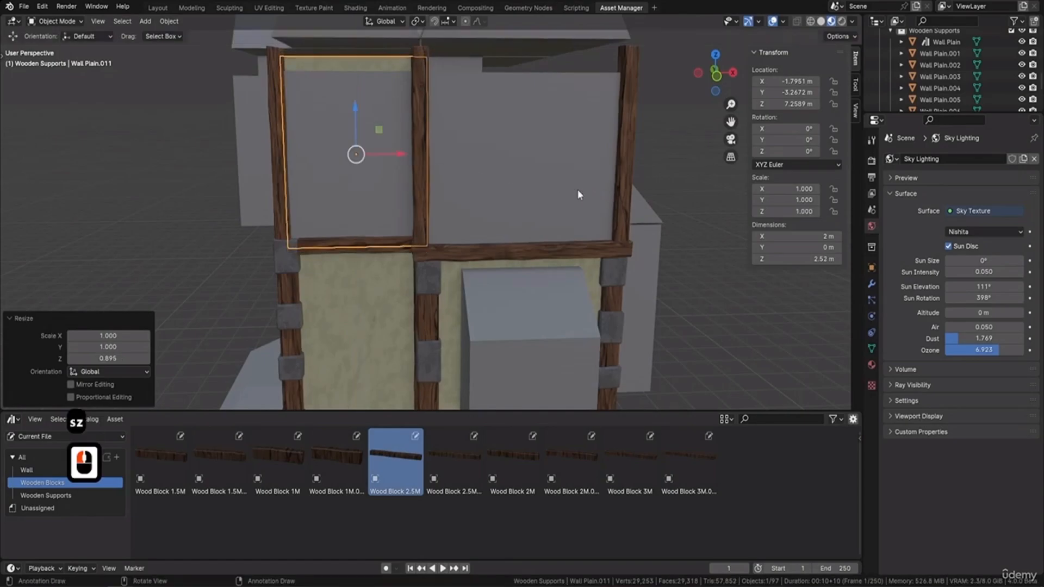
Delete the front and top faces of the top-storey block that hides the left-bay wall panel
{"action": "middle_click_drag", "start_coordinate": [578, 189], "coordinate": [397, 172]}
{"action": "left_click", "coordinate": [391, 171]}
{"action": "key", "text": "Tab"}
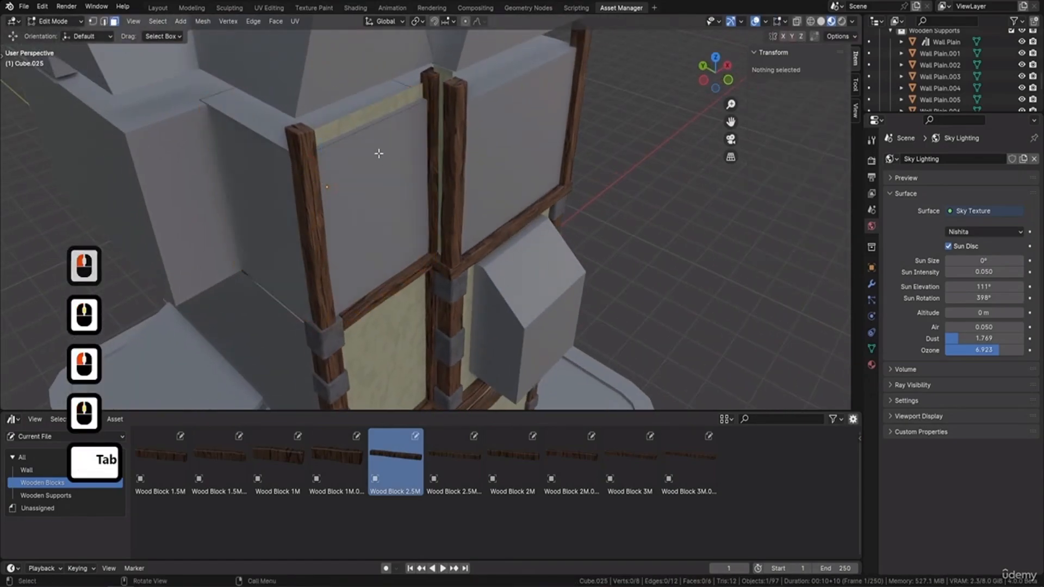
{"action": "left_click", "coordinate": [379, 153]}
{"action": "left_click", "coordinate": [358, 132], "text": "shift"}
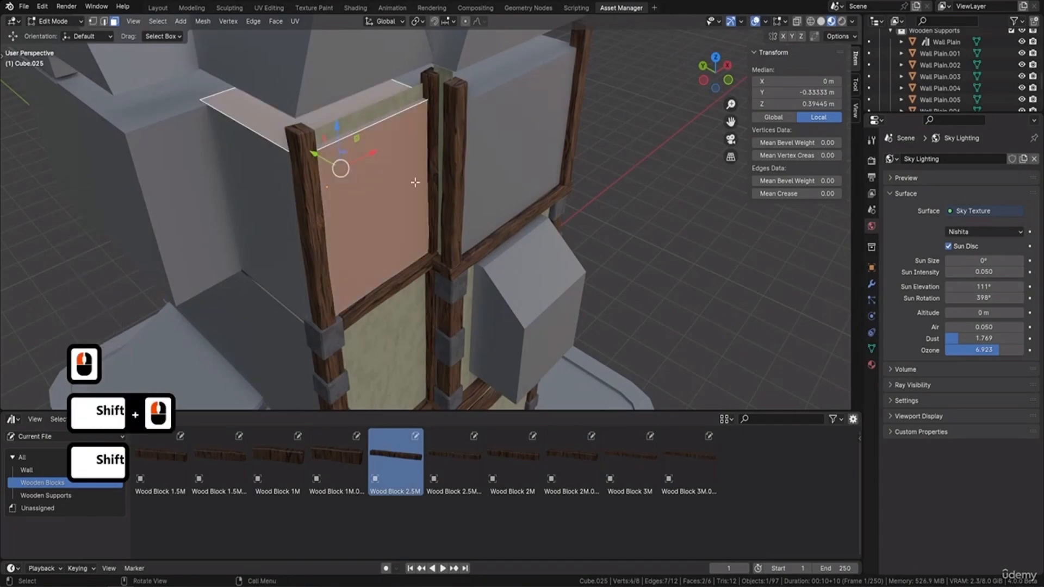
{"action": "key", "text": "Delete"}
{"action": "left_click", "coordinate": [414, 182]}
{"action": "middle_click_drag", "start_coordinate": [414, 182], "coordinate": [377, 258]}
{"action": "key", "text": "Tab"}
Duplicate the wall panel behind the upper floor's bay window block and raise the copy about 2.72 m to the top storey
{"action": "left_click", "coordinate": [378, 259]}
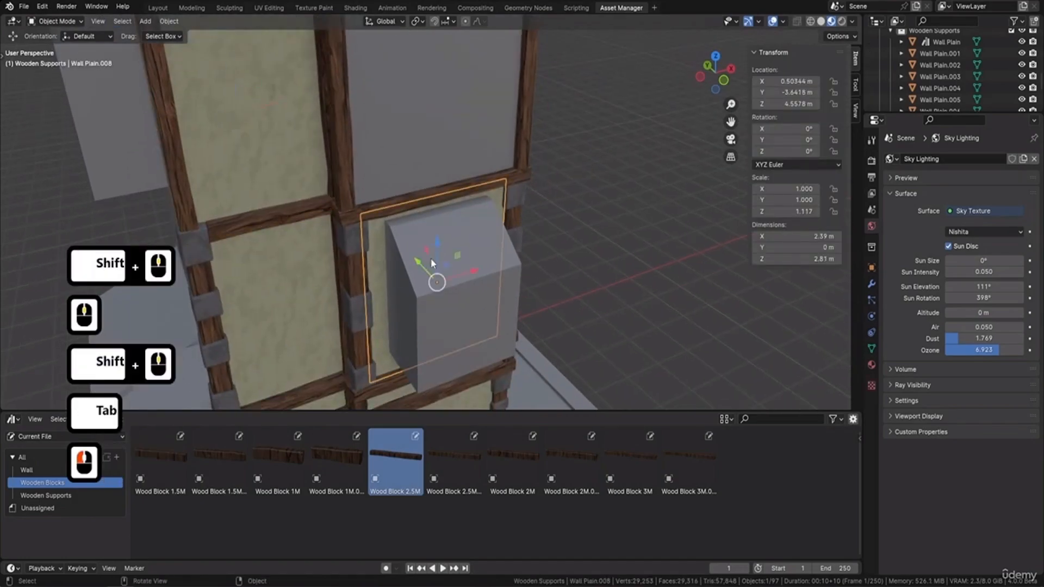
{"action": "key", "text": "shift+d"}
{"action": "key", "text": "Return"}
{"action": "key", "text": "g"}
{"action": "key", "text": "z"}
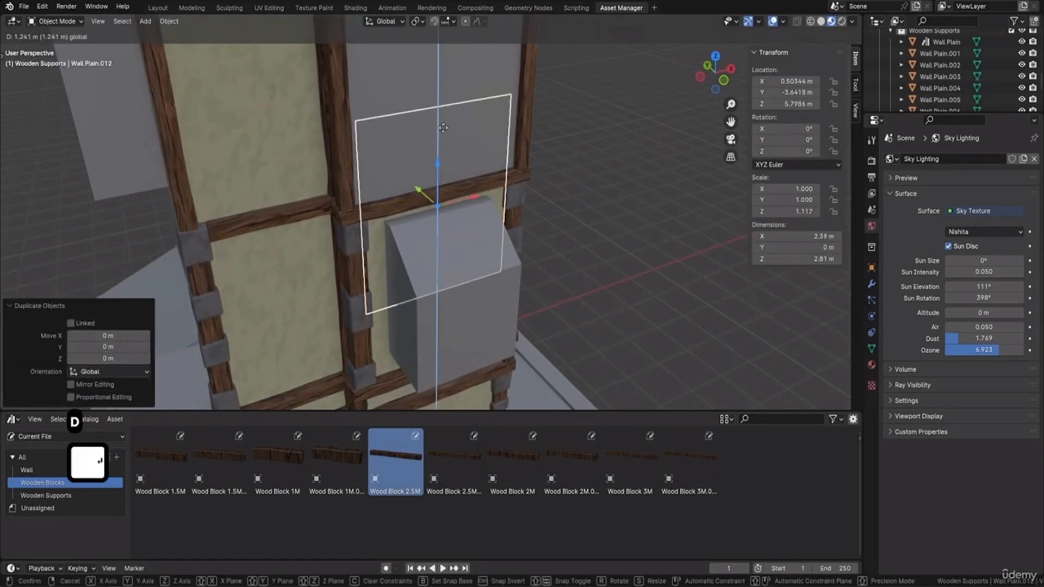
{"action": "left_click", "coordinate": [449, 64]}
{"action": "middle_click_drag", "start_coordinate": [449, 64], "coordinate": [445, 154], "text": "shift"}
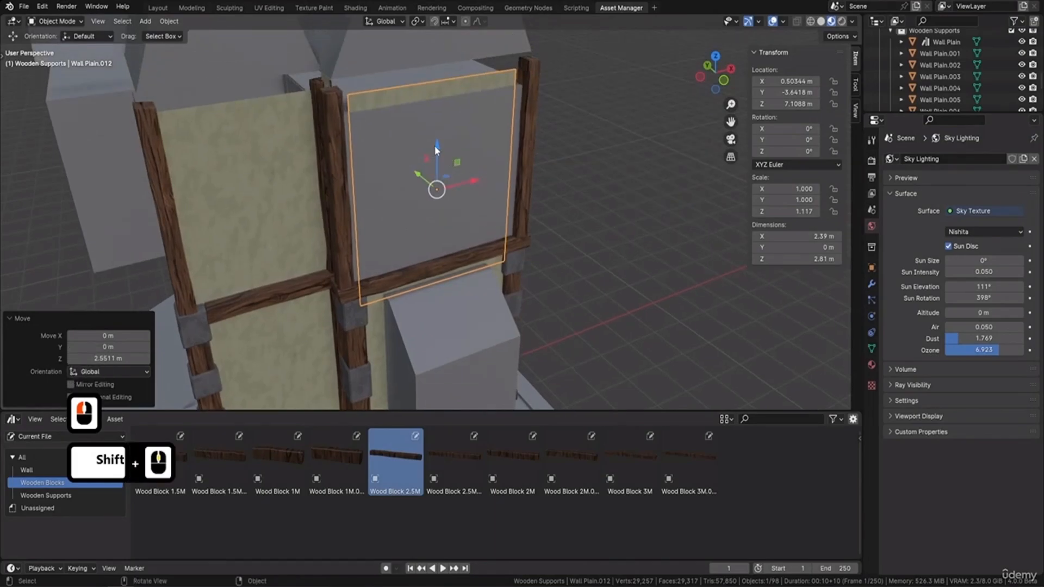
{"action": "left_click_drag", "start_coordinate": [434, 146], "coordinate": [436, 133]}
Scale the top storey's right-bay wall panel to about 1.02 along Z and about 1.18 along X to fill the beam frame
{"action": "middle_click_drag", "start_coordinate": [529, 156], "coordinate": [517, 135]}
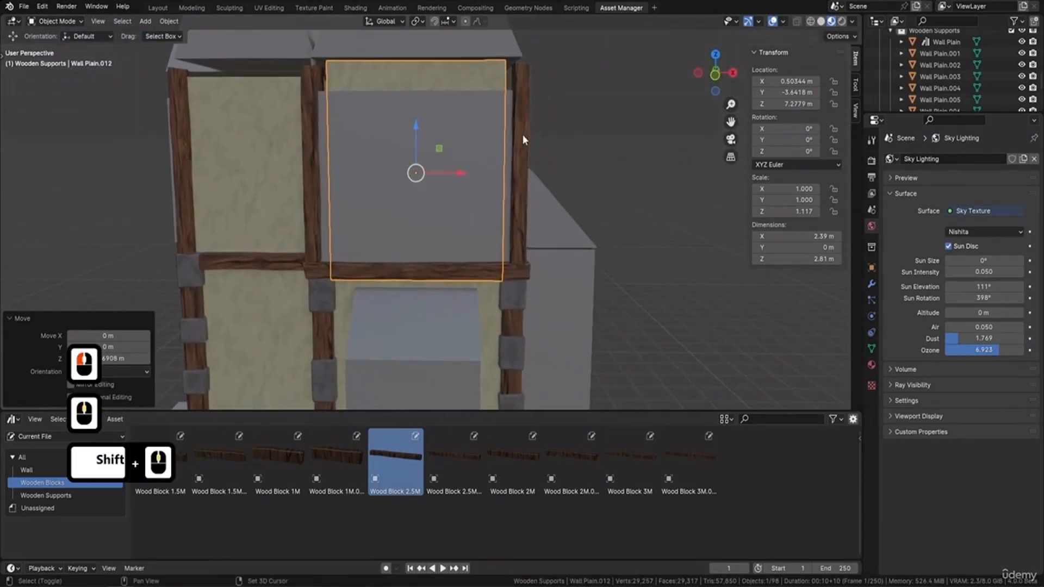
{"action": "key", "text": "s"}
{"action": "key", "text": "z"}
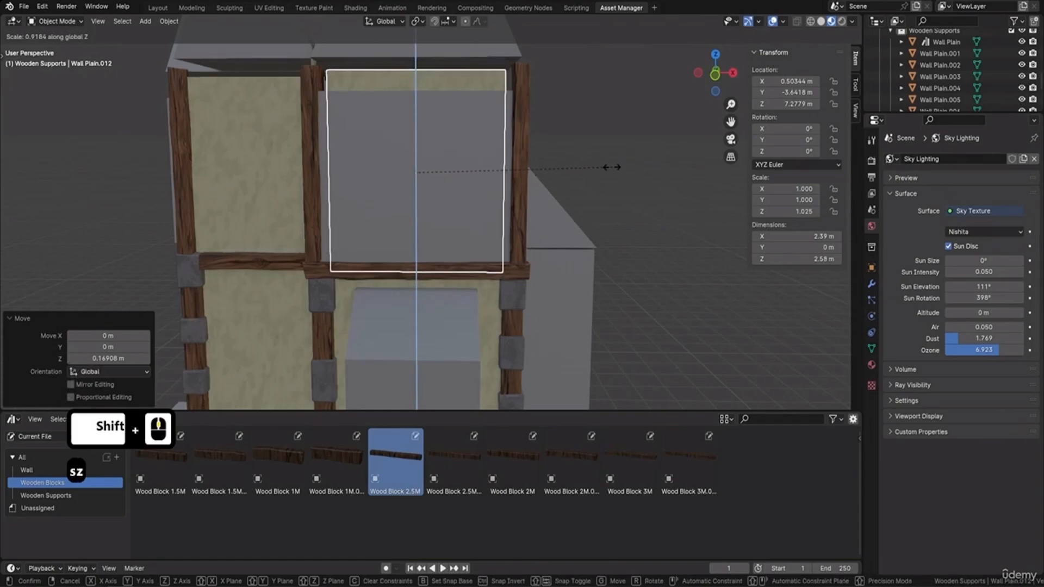
{"action": "left_click", "coordinate": [609, 167]}
{"action": "key", "text": "s"}
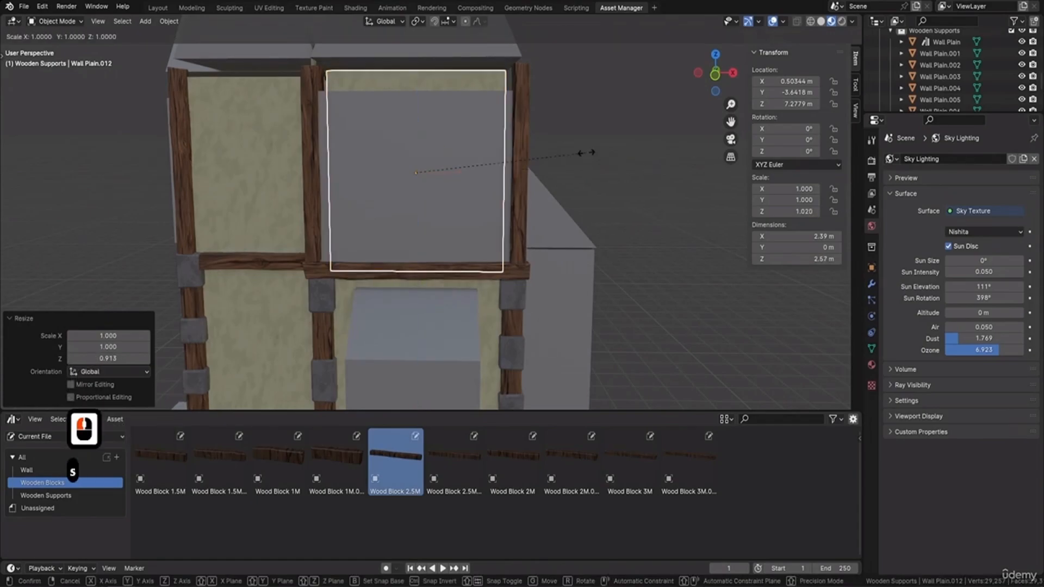
{"action": "key", "text": "x"}
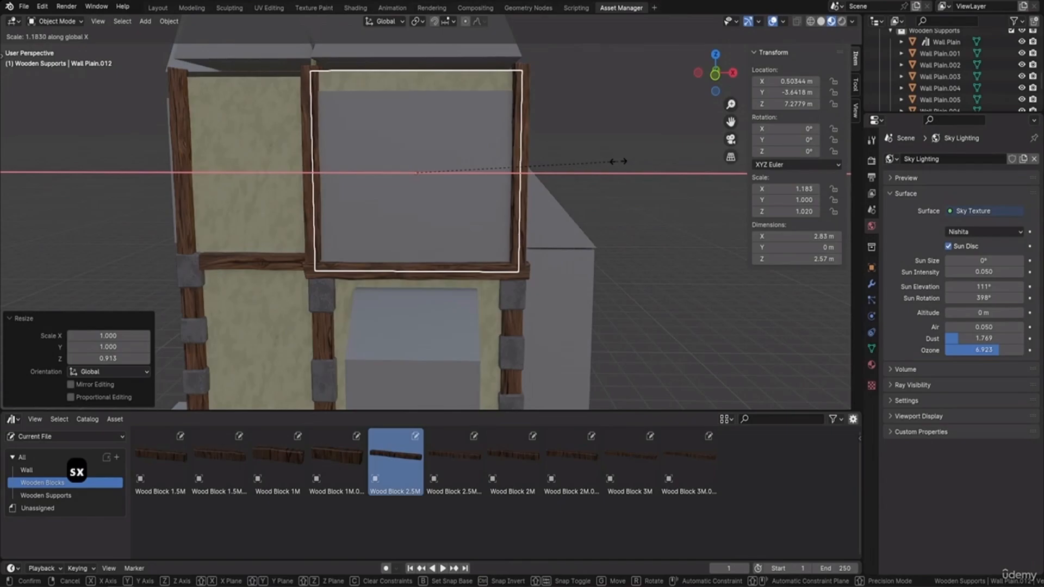
{"action": "left_click", "coordinate": [615, 160]}
Delete the front and top faces of the top-storey block that hides the right-bay wall panel
{"action": "middle_click_drag", "start_coordinate": [615, 161], "coordinate": [397, 124]}
{"action": "key", "text": "Tab"}
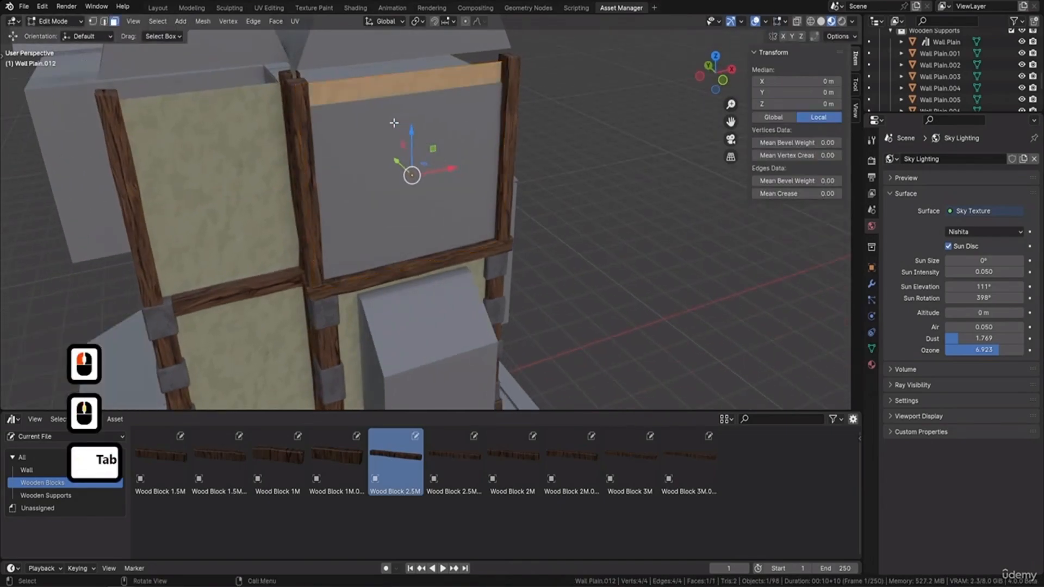
{"action": "key", "text": "Tab"}
{"action": "left_click", "coordinate": [389, 122]}
{"action": "key", "text": "Tab"}
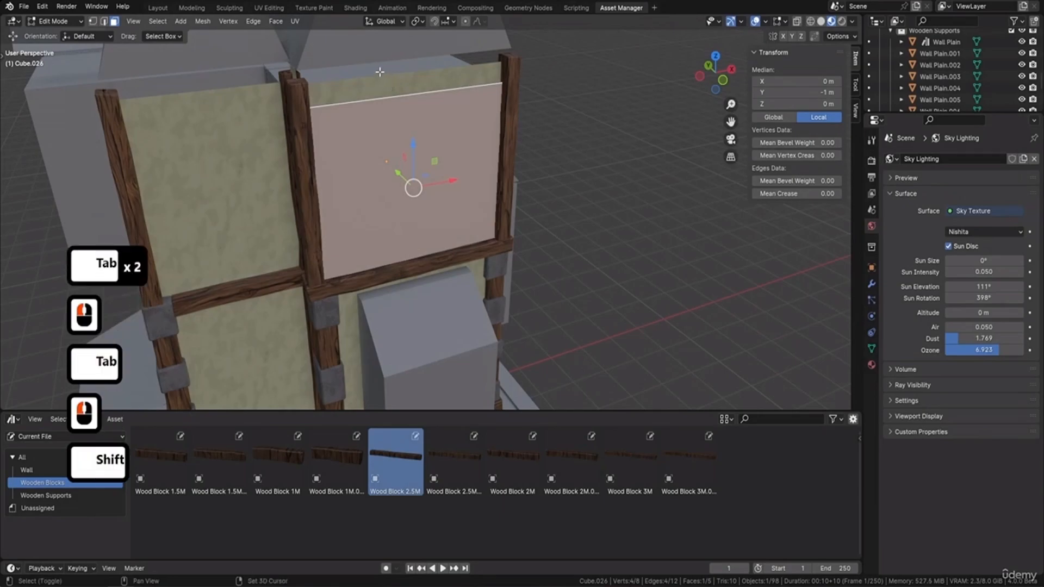
{"action": "left_click", "coordinate": [381, 73], "text": "shift"}
{"action": "key", "text": "Delete"}
{"action": "left_click", "coordinate": [472, 119]}
Save the Blender file with the finished top-storey front walls
{"action": "middle_click_drag", "start_coordinate": [471, 118], "coordinate": [305, 174]}
{"action": "left_click", "coordinate": [25, 6]}
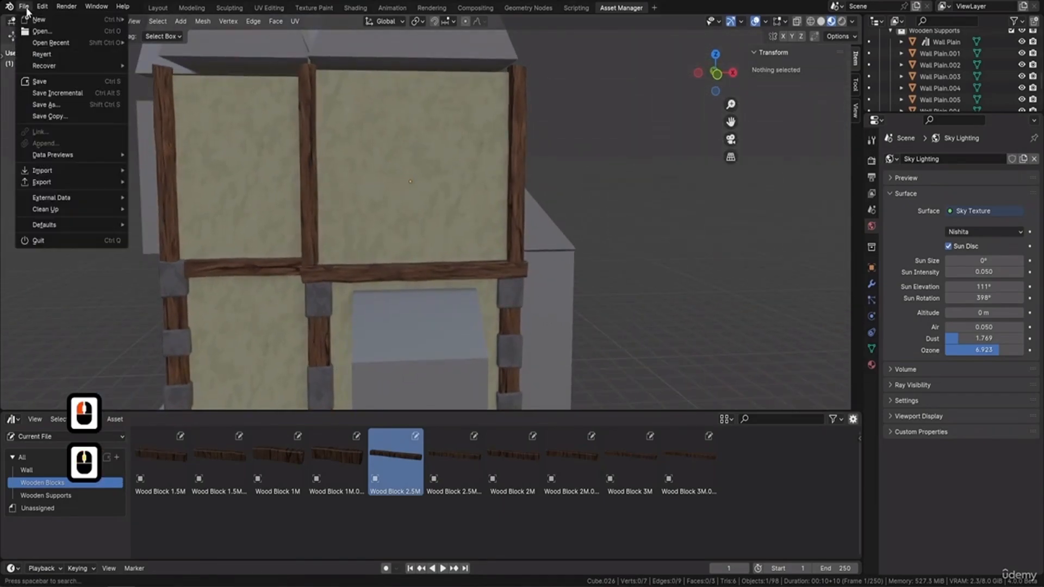
{"action": "left_click", "coordinate": [39, 81]}
Move the UVs of both large top-storey wall panels together in the Shading workspace to offset their plaster texture
{"action": "middle_click_drag", "start_coordinate": [381, 180], "coordinate": [421, 177]}
{"action": "middle_click_drag", "start_coordinate": [422, 176], "coordinate": [448, 149], "text": "shift"}
{"action": "key", "text": "Tab"}
{"action": "left_click", "coordinate": [366, 168]}
{"action": "left_click", "coordinate": [366, 168], "text": "shift"}
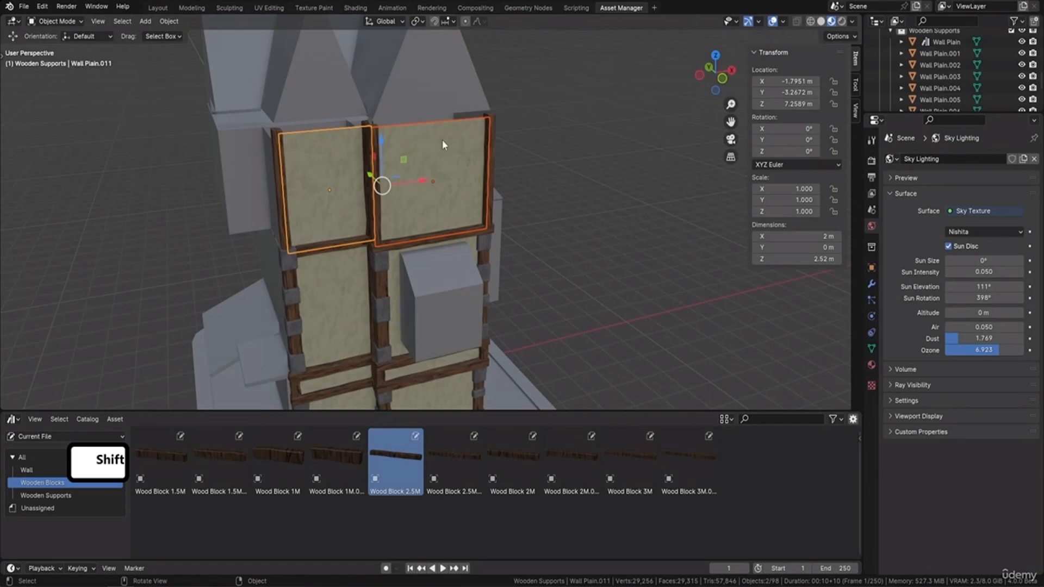
{"action": "left_click", "coordinate": [359, 8]}
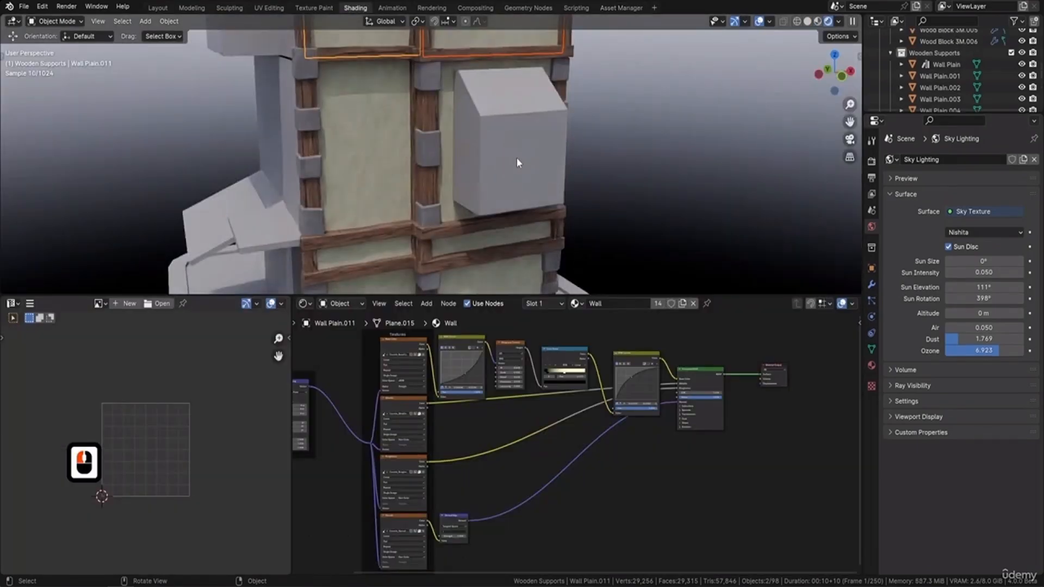
{"action": "key", "text": "Tab"}
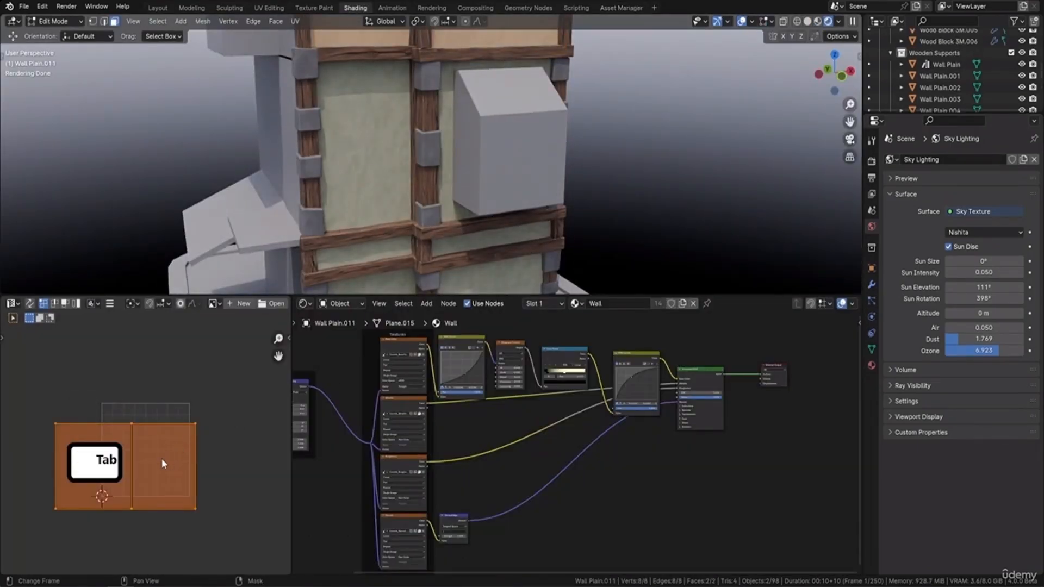
{"action": "key", "text": "g"}
{"action": "left_click", "coordinate": [203, 424]}
{"action": "middle_click_drag", "start_coordinate": [446, 217], "coordinate": [471, 198]}
{"action": "key", "text": "Tab"}
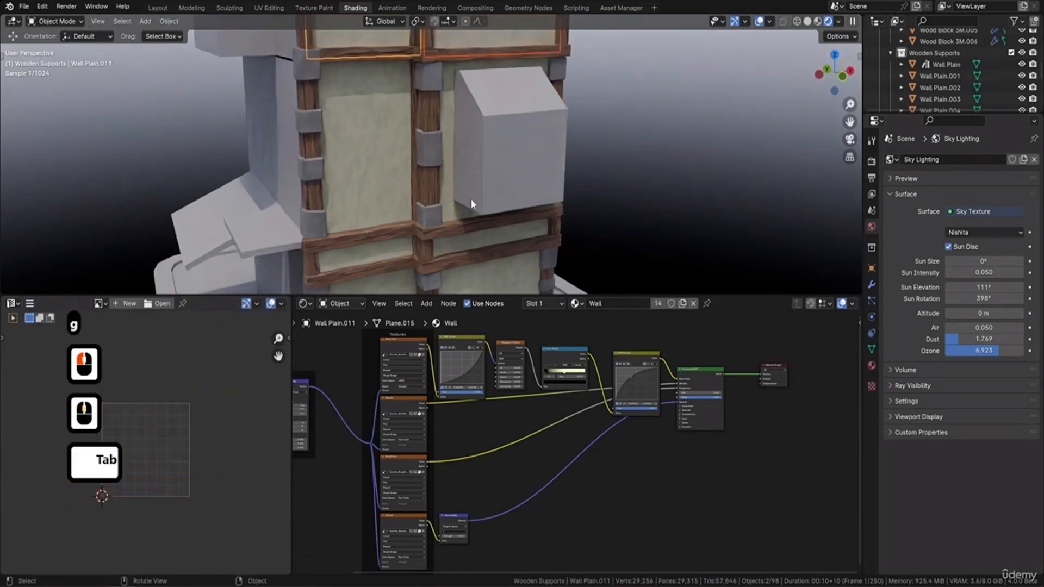
Deselect everything and examine the rendered house front in perspective and front view, from the ground floor to the top storey
{"action": "scroll", "coordinate": [477, 163], "scroll_direction": "down", "scroll_amount": 3}
{"action": "mouse_move", "coordinate": [492, 104]}
{"action": "middle_mouse_down", "text": "shift"}
{"action": "mouse_move", "coordinate": [499, 150]}
{"action": "mouse_move", "coordinate": [469, 149]}
{"action": "mouse_move", "coordinate": [484, 122]}
{"action": "middle_mouse_up", "text": "shift"}
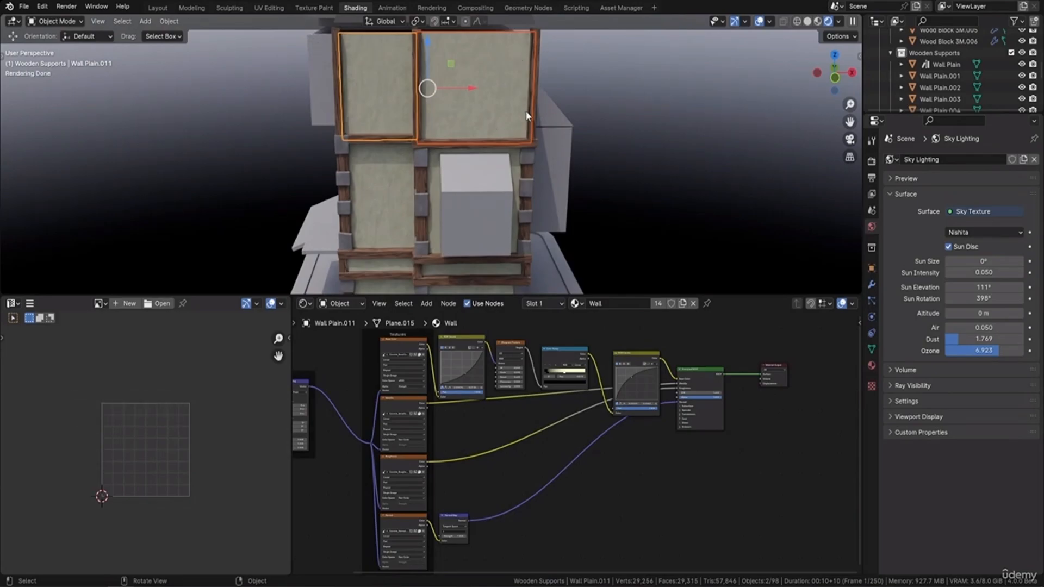
{"action": "middle_click_drag", "start_coordinate": [451, 116], "coordinate": [549, 104]}
{"action": "key", "text": "a"}
{"action": "key", "text": "a"}
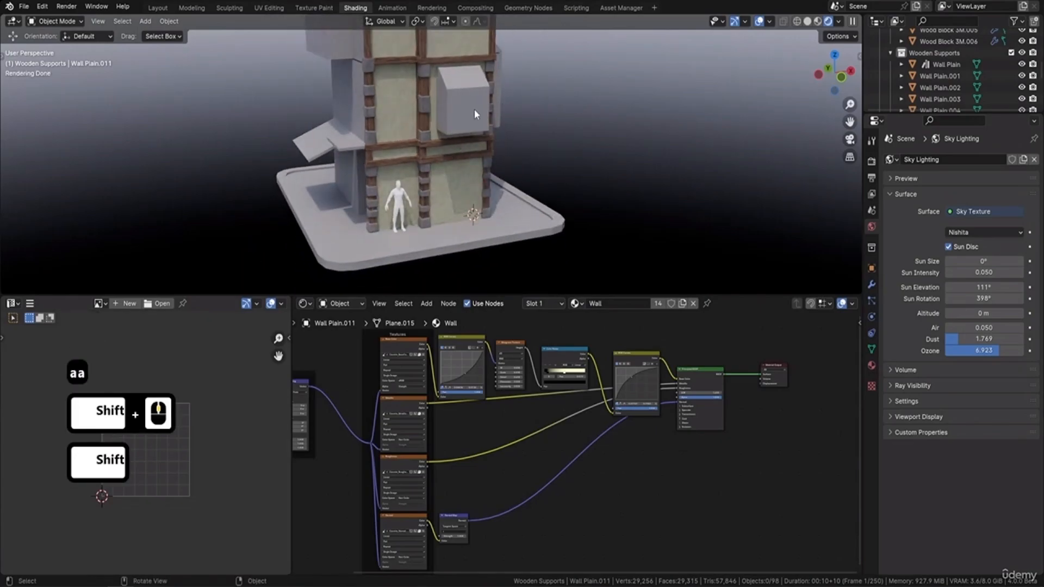
{"action": "middle_click_drag", "start_coordinate": [474, 109], "coordinate": [527, 119], "text": "shift"}
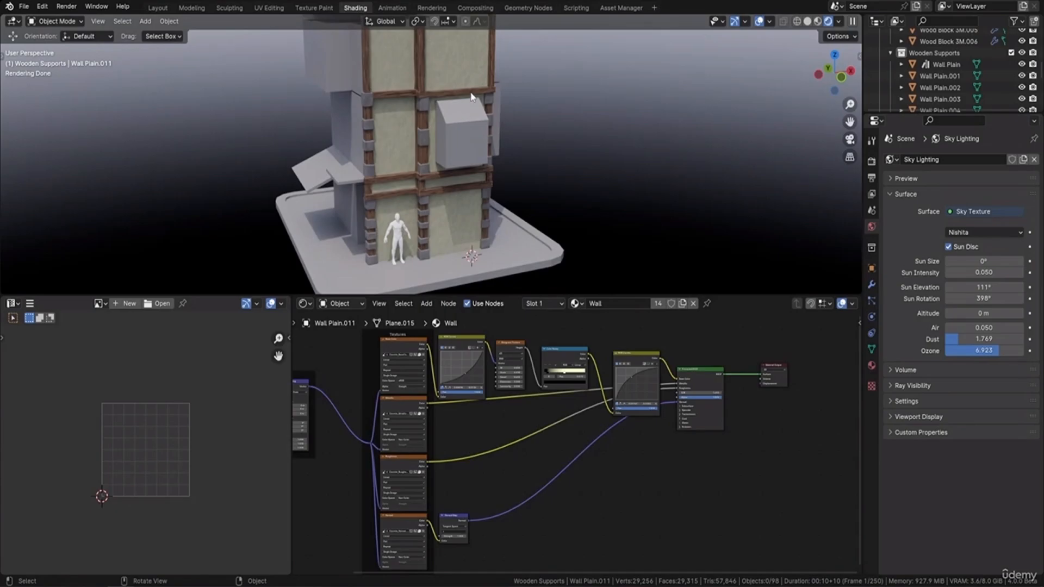
{"action": "middle_click_drag", "start_coordinate": [527, 123], "coordinate": [446, 60], "text": "shift"}
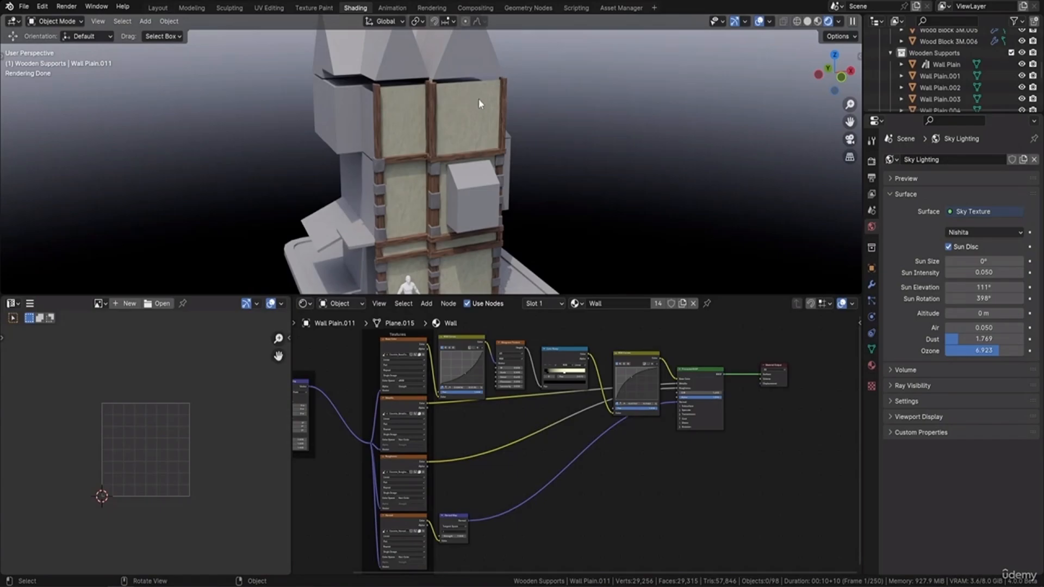
{"action": "middle_click_drag", "start_coordinate": [462, 191], "coordinate": [467, 136], "text": "shift"}
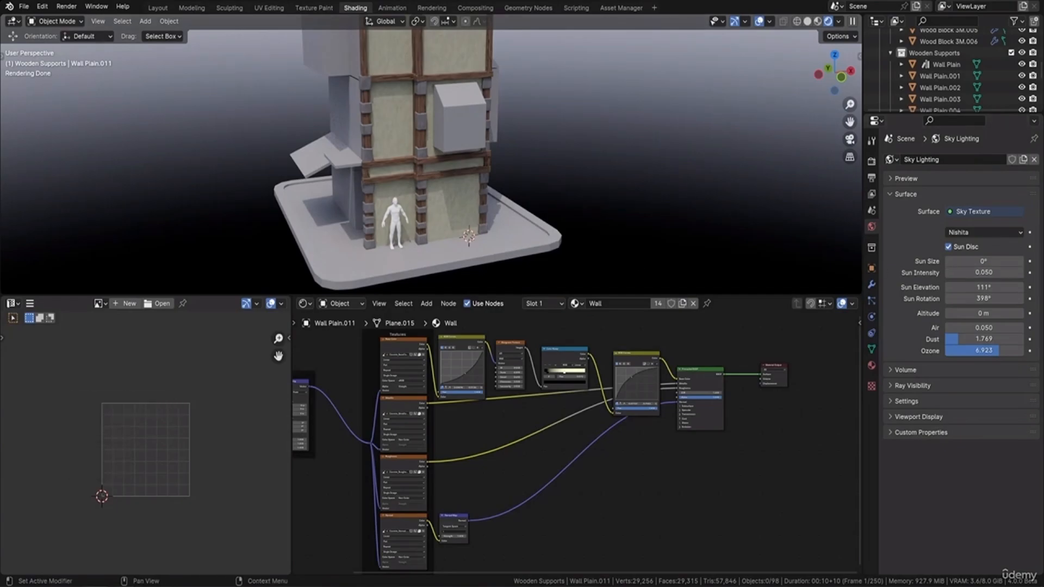
{"action": "middle_click_drag", "start_coordinate": [551, 207], "coordinate": [499, 168]}
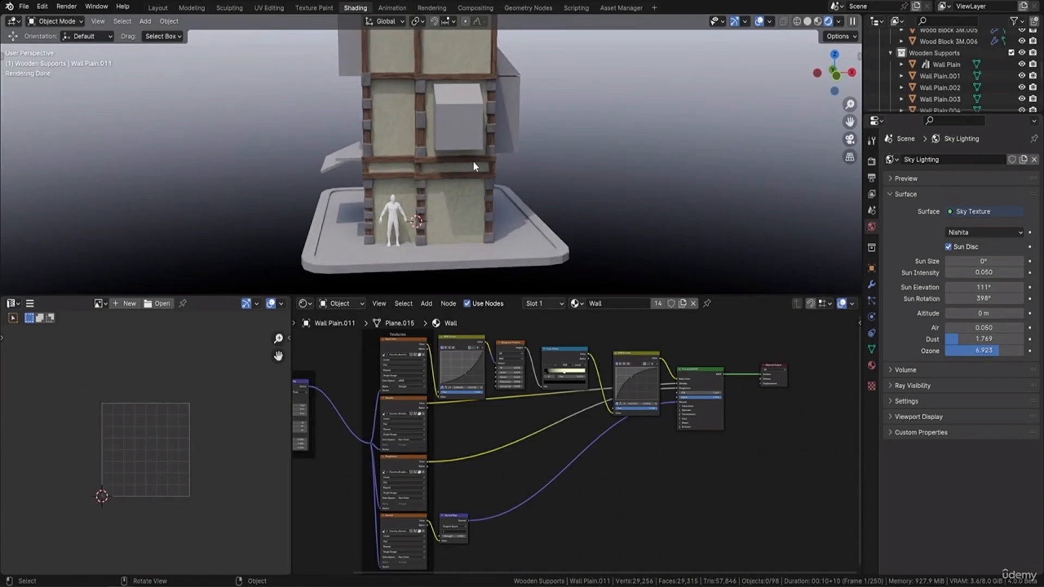
{"action": "key", "text": "KP_1"}
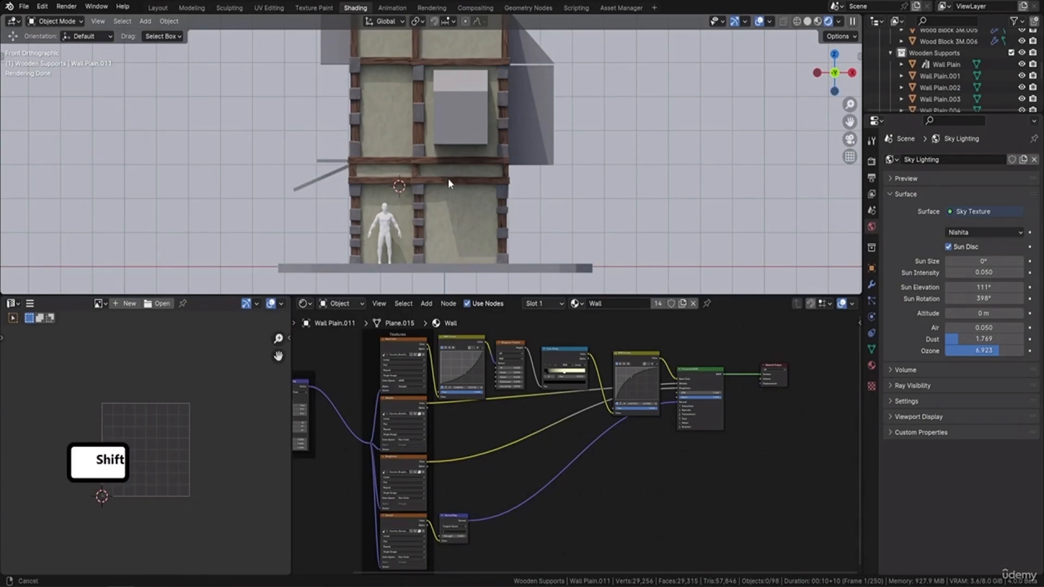
{"action": "middle_click_drag", "start_coordinate": [448, 178], "coordinate": [449, 191], "text": "shift"}
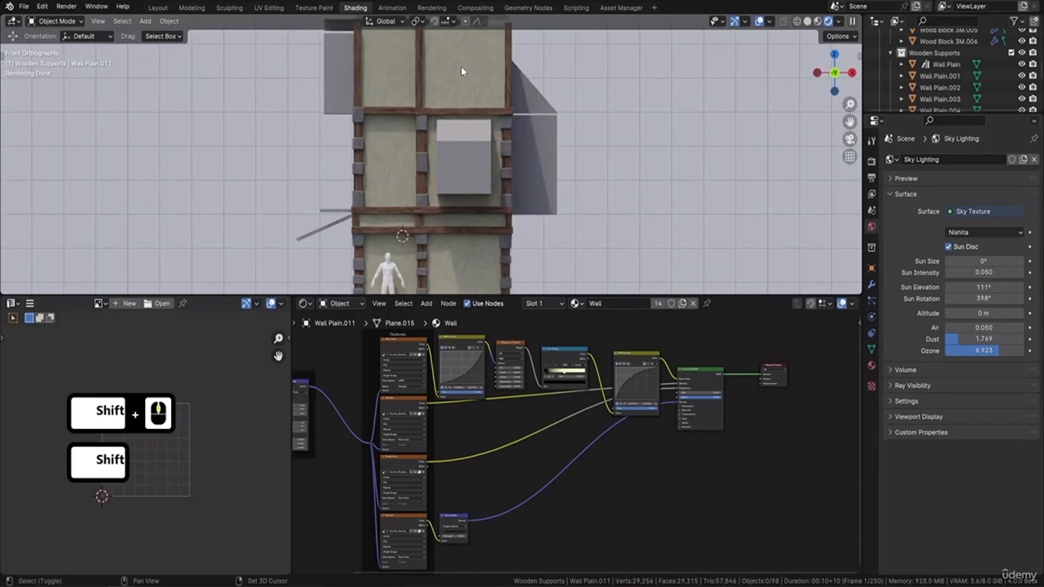
{"action": "middle_click_drag", "start_coordinate": [461, 66], "coordinate": [469, 107], "text": "shift"}
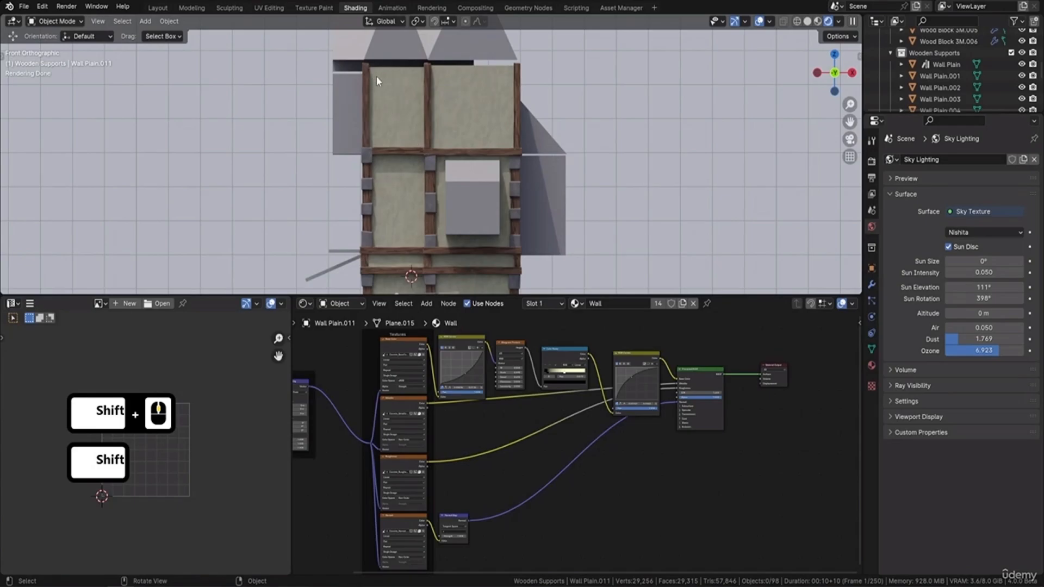
{"action": "middle_click_drag", "start_coordinate": [440, 189], "coordinate": [440, 131], "text": "shift"}
{"action": "scroll", "coordinate": [446, 163], "scroll_direction": "up", "scroll_amount": 2}
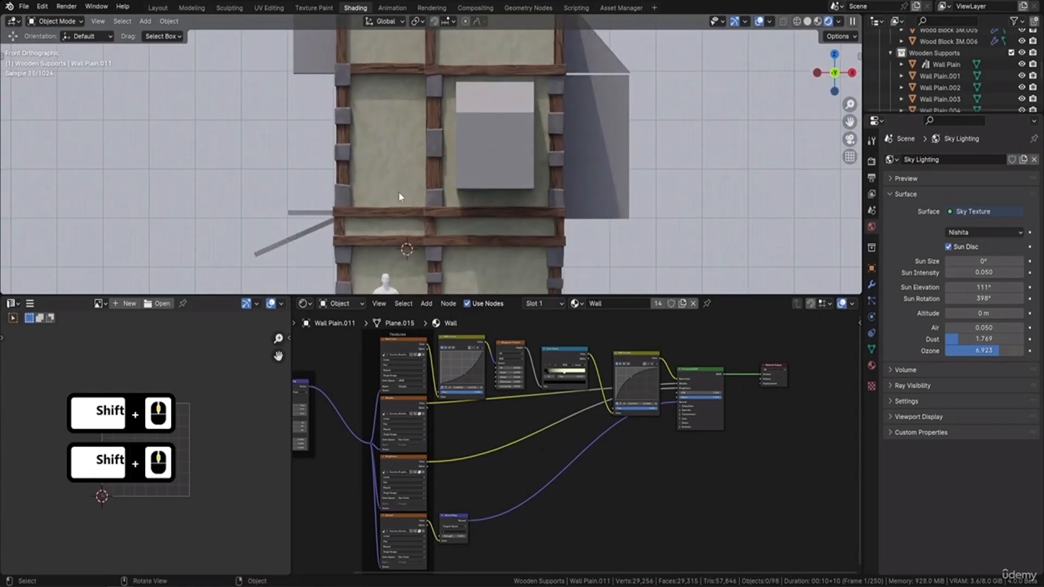
Duplicate the short centre beam and place the copy about 0.39 m along -X and 2.88 m up, below the upper horizontal beam
{"action": "left_click", "coordinate": [431, 228]}
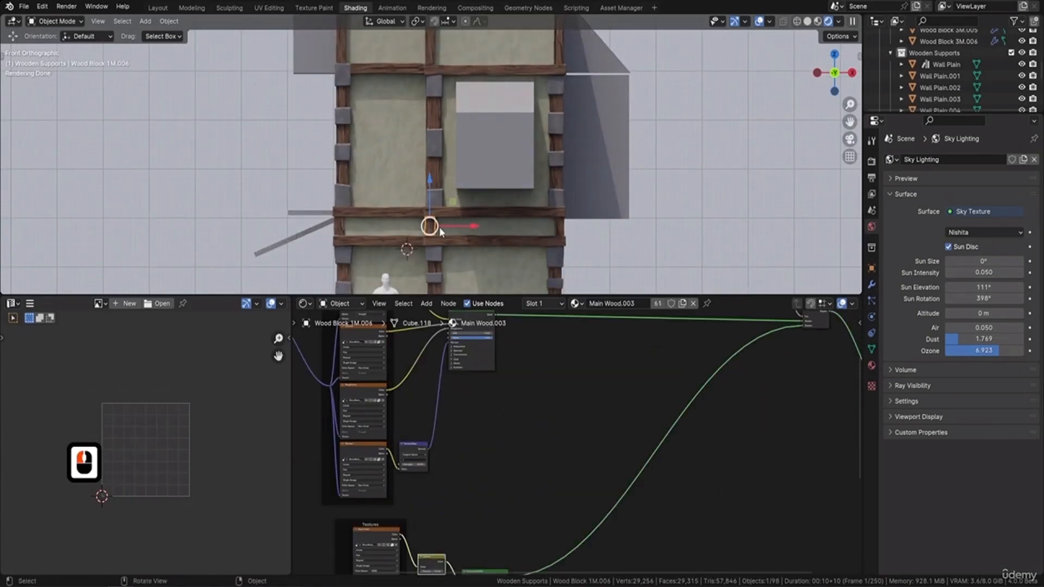
{"action": "key", "text": "shift+d"}
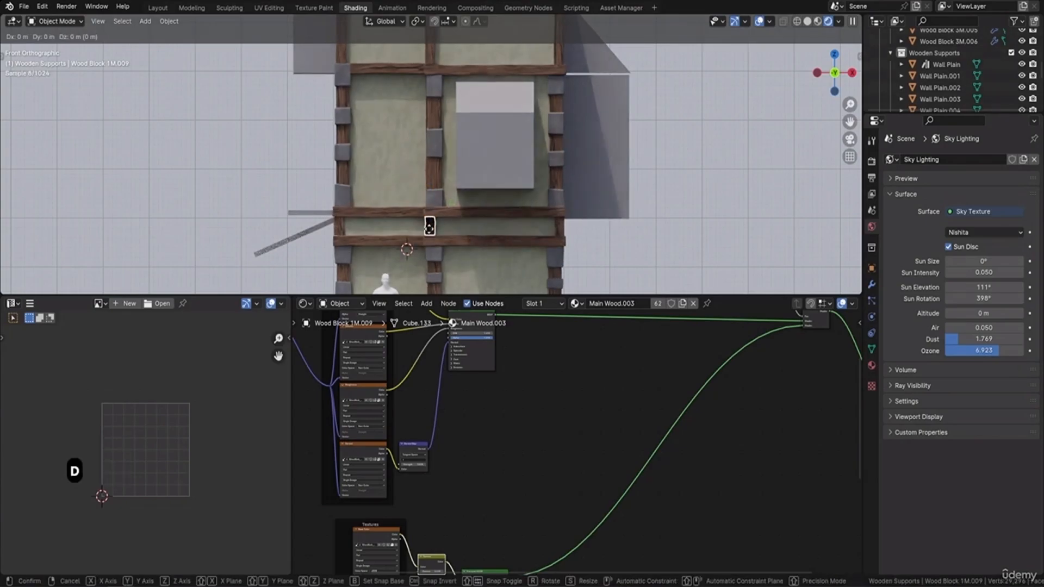
{"action": "key", "text": "Return"}
{"action": "left_click", "coordinate": [447, 227]}
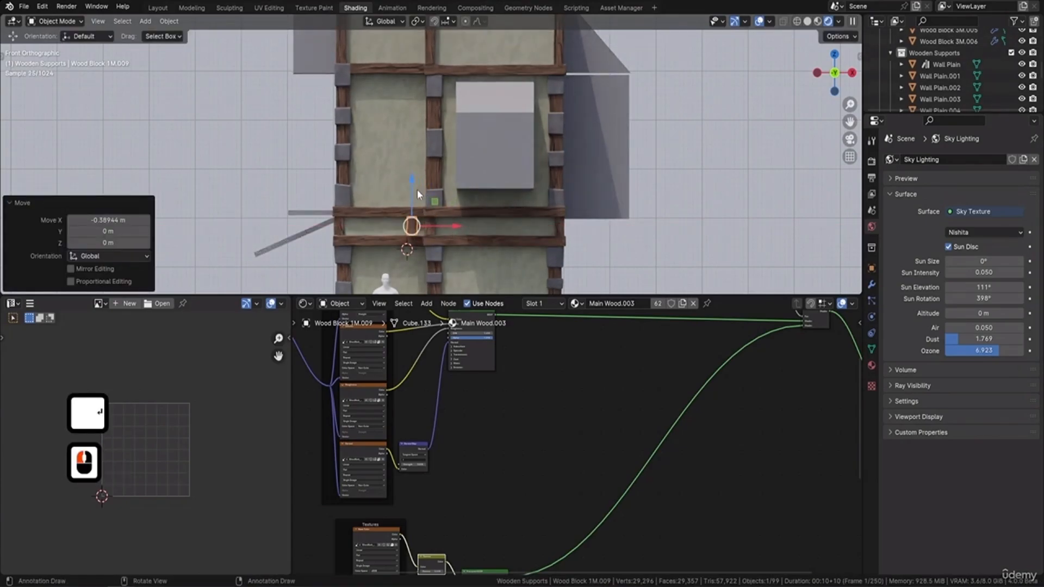
{"action": "left_click_drag", "start_coordinate": [413, 183], "coordinate": [417, 44]}
{"action": "scroll", "coordinate": [434, 106], "scroll_direction": "up", "scroll_amount": 3}
{"action": "middle_click_drag", "start_coordinate": [434, 107], "coordinate": [445, 190], "text": "shift"}
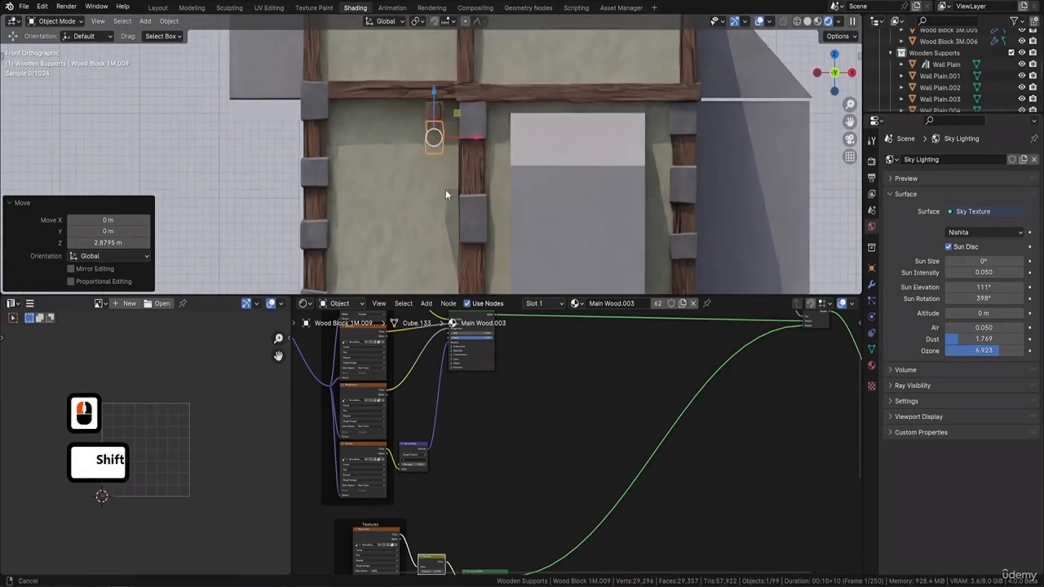
{"action": "scroll", "coordinate": [458, 189], "scroll_direction": "up", "scroll_amount": 2}
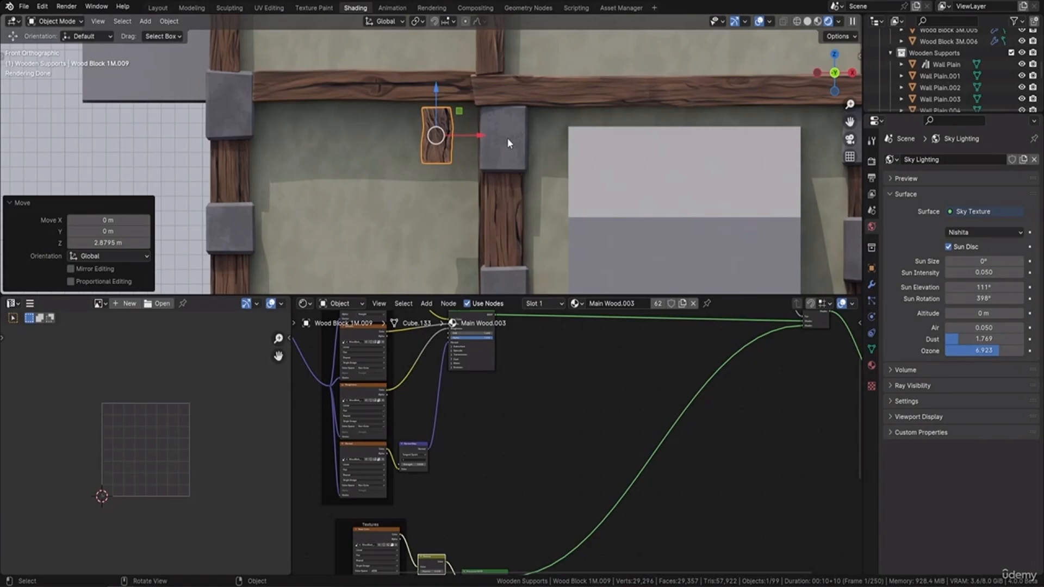
Rotate the copied wood block 180 degrees about Z and tilt it about -46 degrees around Y as a diagonal brace
{"action": "key", "text": "r"}
{"action": "type", "text": "z"}
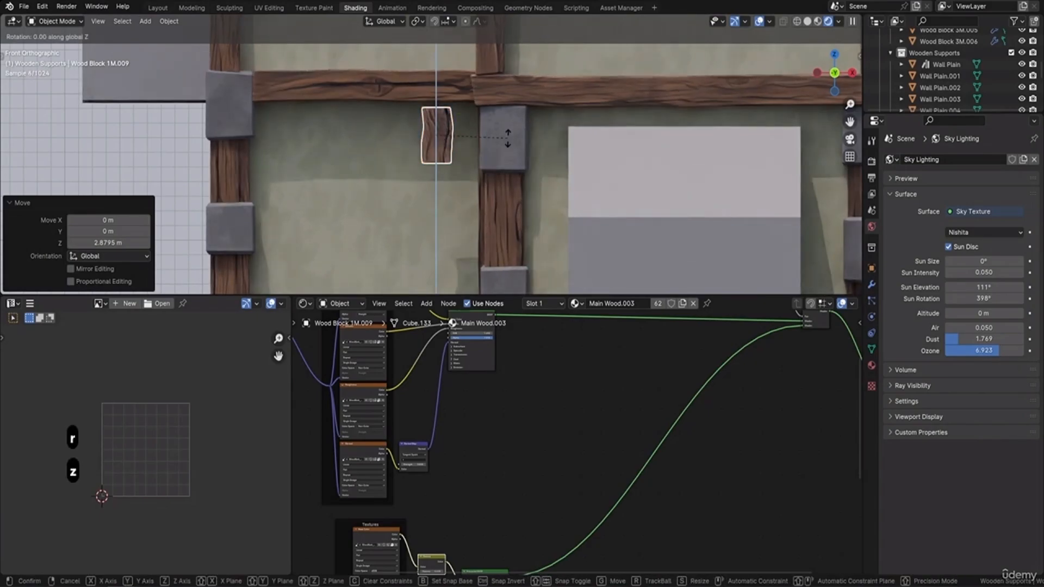
{"action": "type", "text": "180"}
{"action": "key", "text": "Return"}
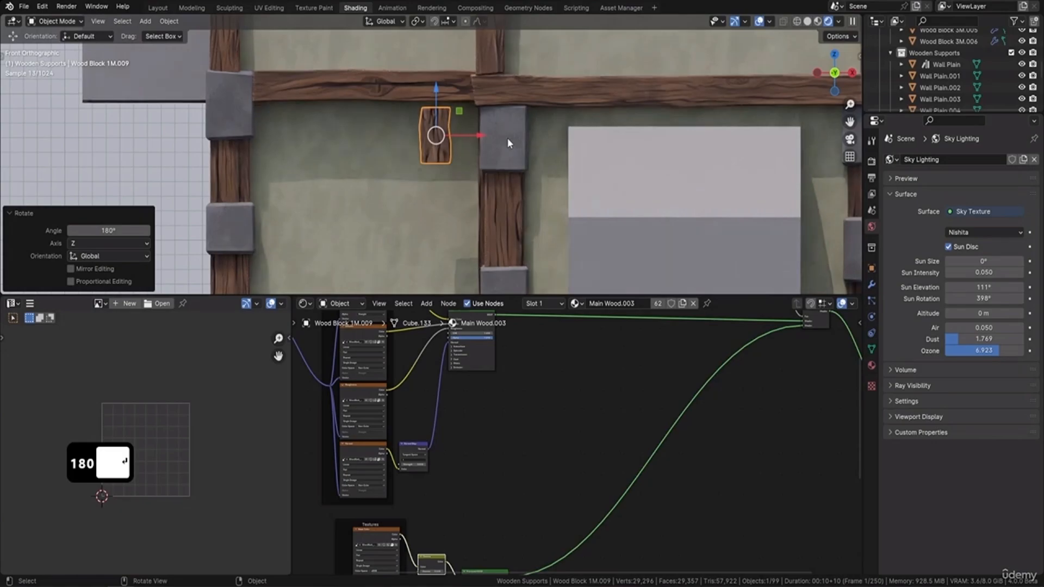
{"action": "key", "text": "r"}
{"action": "key", "text": "y"}
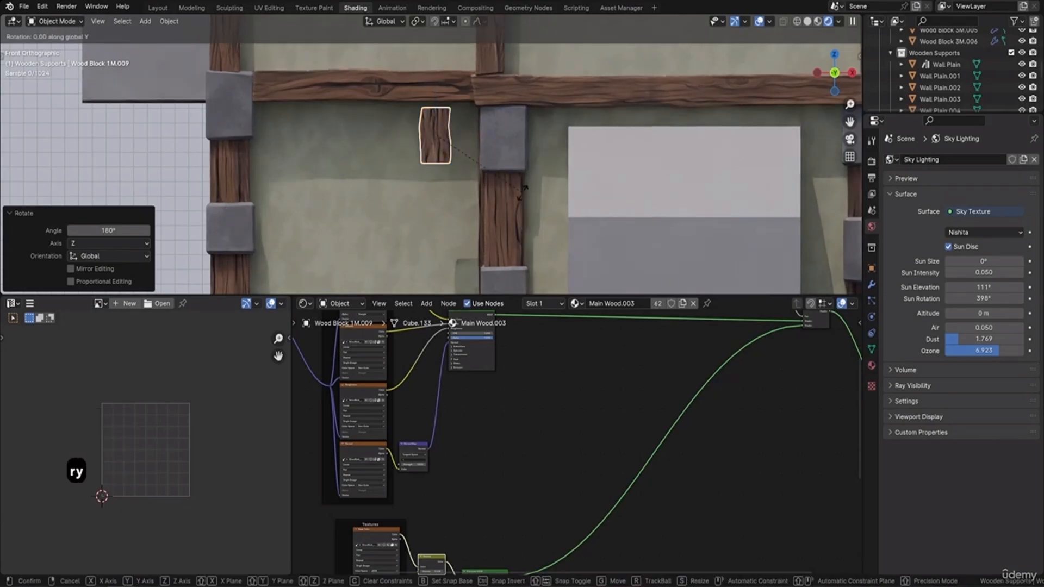
{"action": "left_click", "coordinate": [536, 110]}
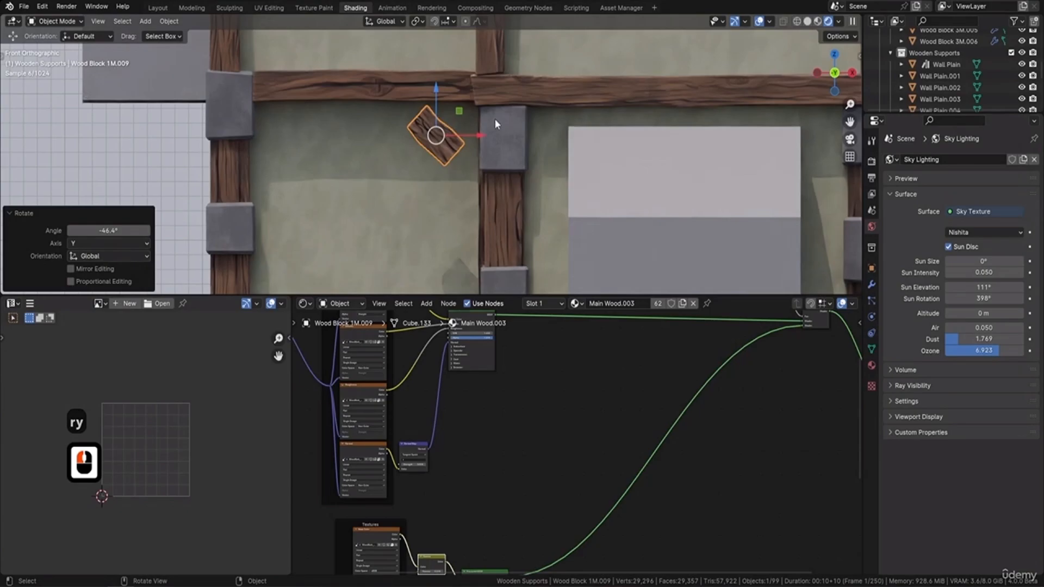
Move the tilted block into the corner between the horizontal beam and centre post, and scale it up to about 1.52
{"action": "left_click_drag", "start_coordinate": [481, 139], "coordinate": [509, 140]}
{"action": "left_click_drag", "start_coordinate": [465, 102], "coordinate": [465, 83]}
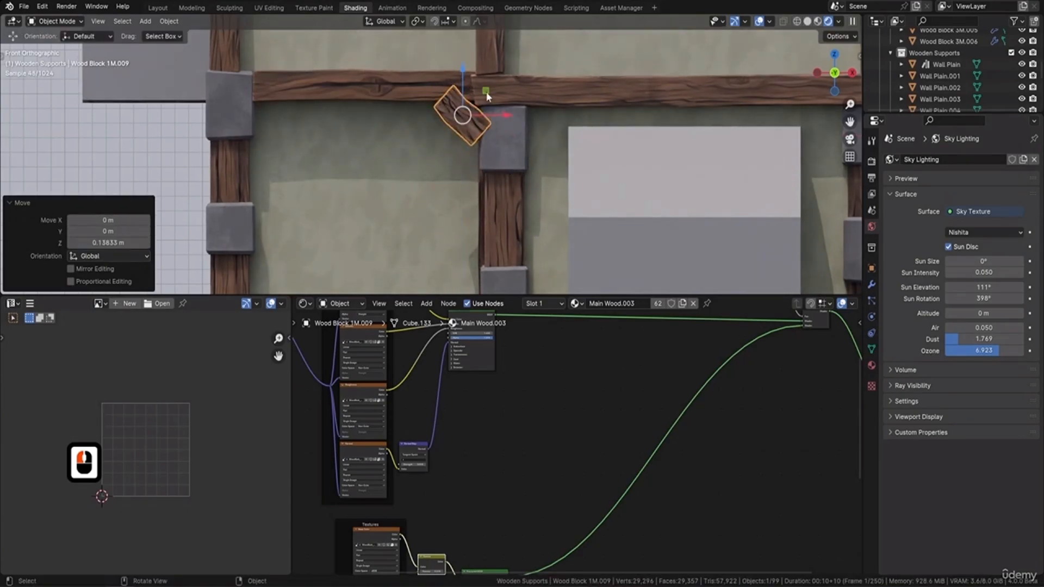
{"action": "mouse_move", "coordinate": [501, 154]}
{"action": "middle_mouse_down"}
{"action": "mouse_move", "coordinate": [535, 148]}
{"action": "mouse_move", "coordinate": [506, 152]}
{"action": "middle_mouse_up"}
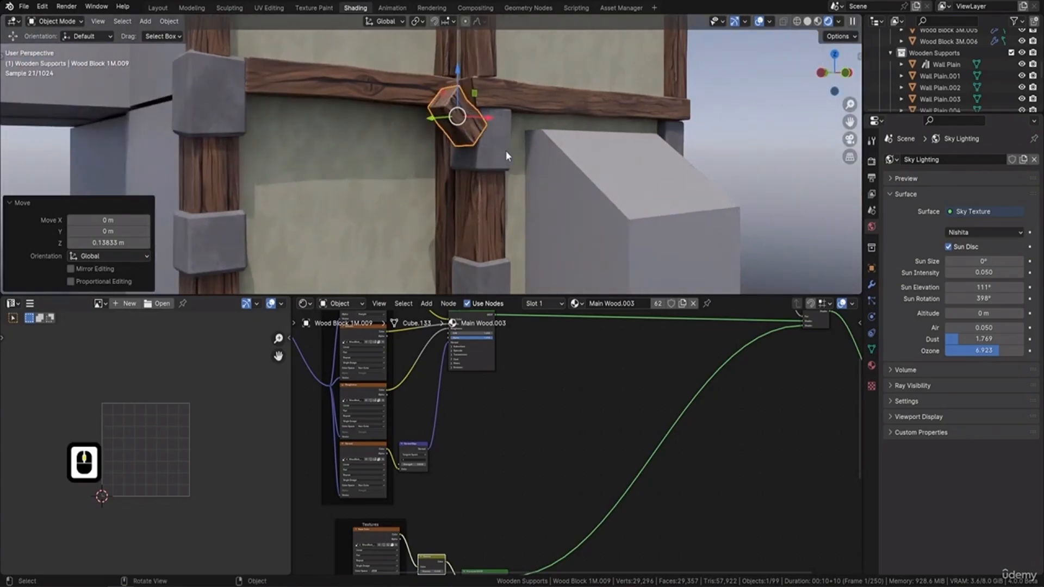
{"action": "key", "text": "s"}
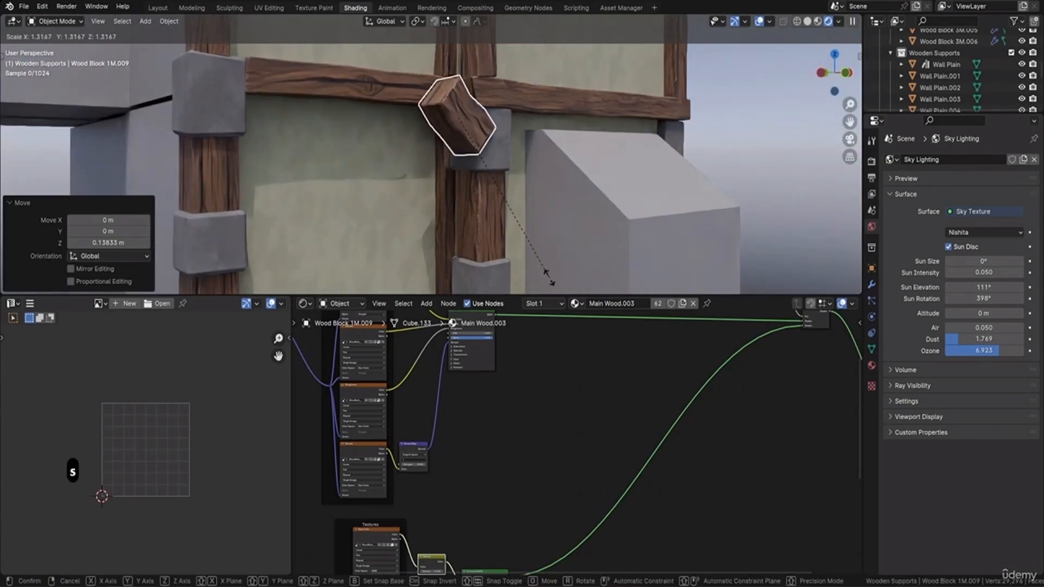
{"action": "left_click", "coordinate": [567, 26]}
{"action": "middle_click_drag", "start_coordinate": [566, 139], "coordinate": [626, 153]}
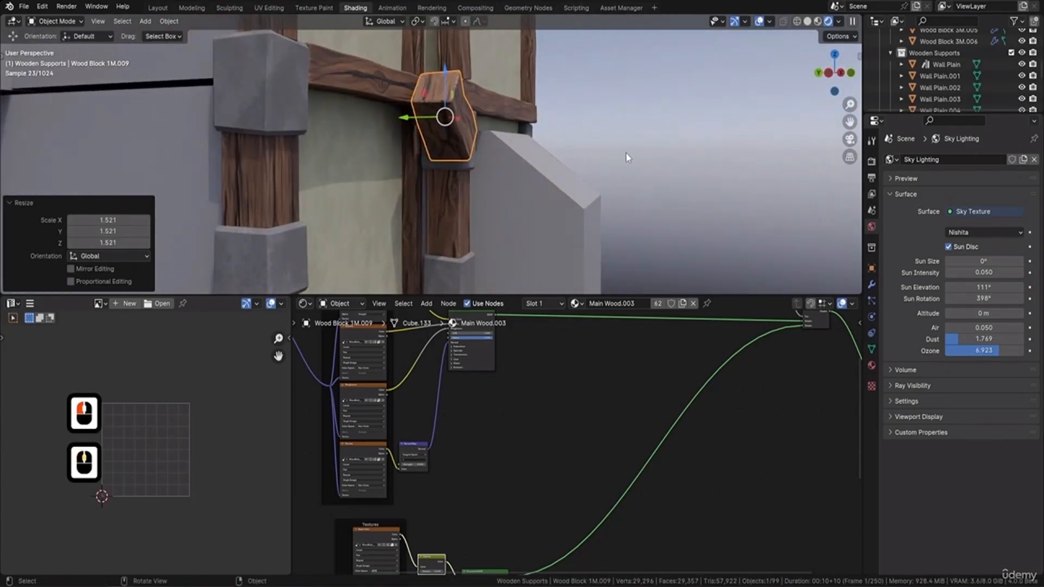
Scale the corner brace down slightly along Y and push it about 0.44 m along Y back into the wall
{"action": "key", "text": "s"}
{"action": "key", "text": "y"}
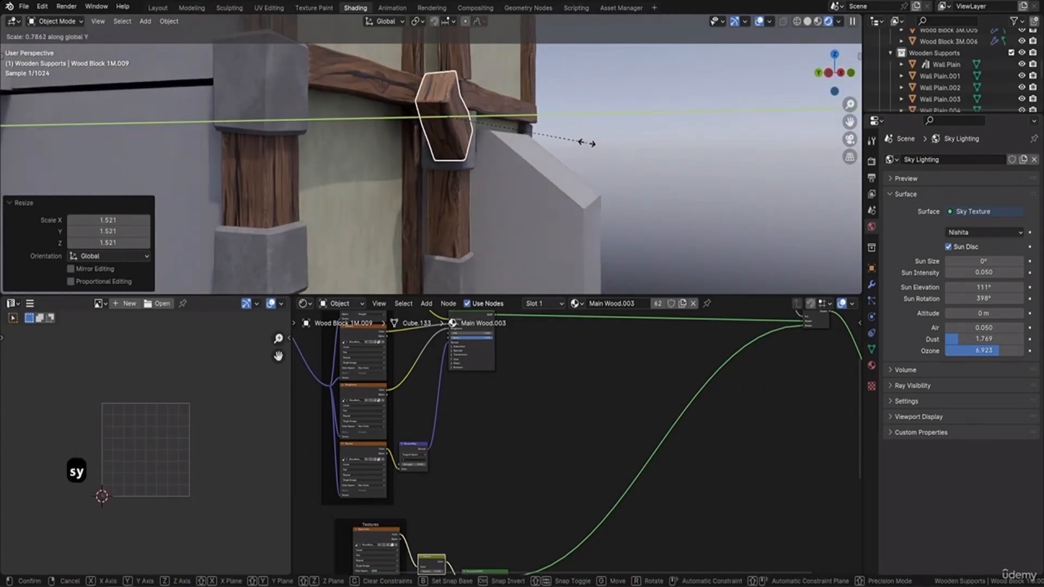
{"action": "left_click", "coordinate": [578, 141]}
{"action": "left_click_drag", "start_coordinate": [407, 118], "coordinate": [358, 117]}
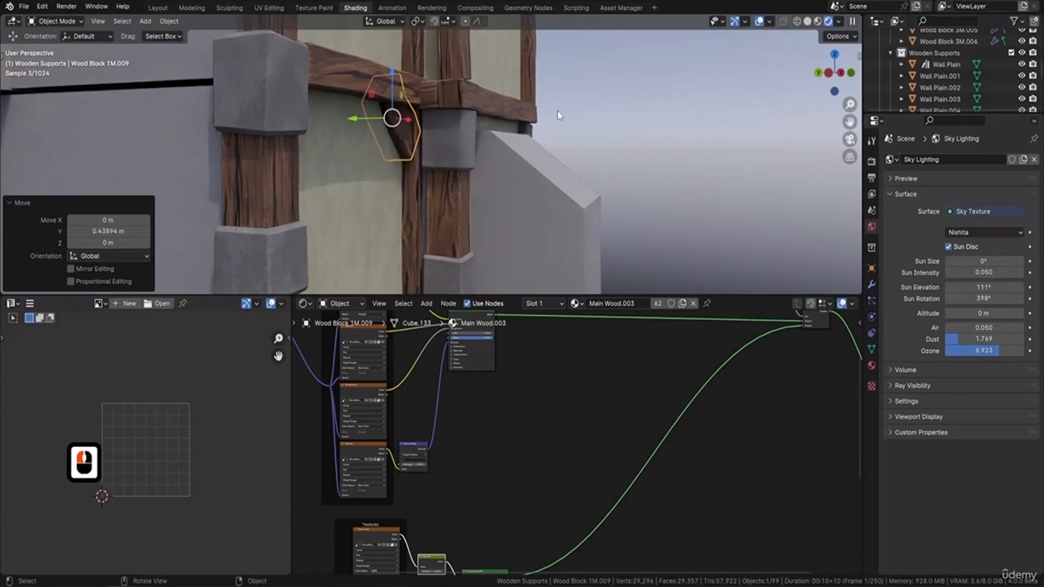
{"action": "middle_click_drag", "start_coordinate": [556, 111], "coordinate": [490, 112]}
{"action": "scroll", "coordinate": [446, 139], "scroll_direction": "down", "scroll_amount": 2}
{"action": "middle_click_drag", "start_coordinate": [489, 111], "coordinate": [484, 186], "text": "shift"}
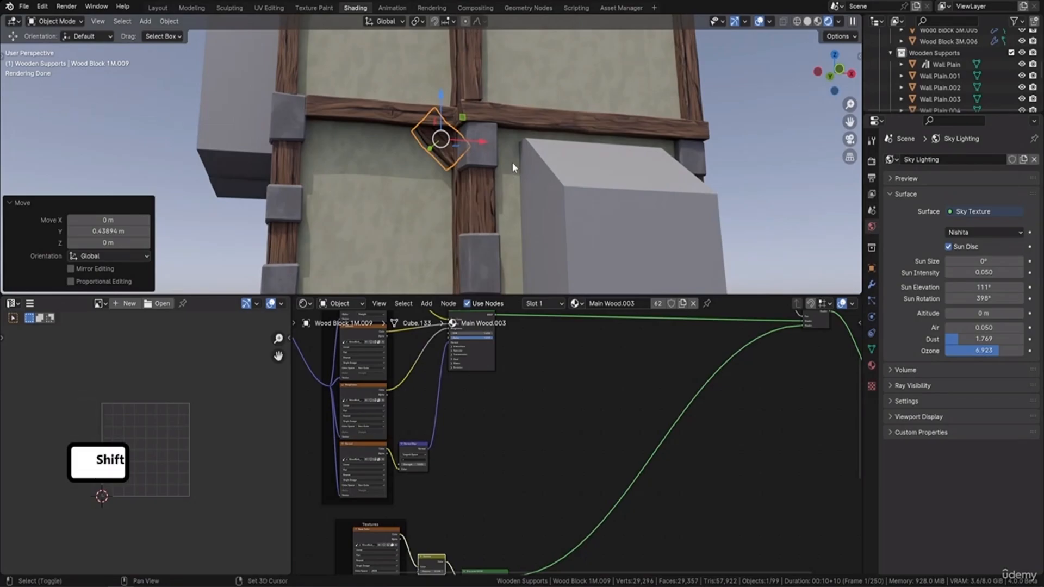
Duplicate the corner brace about 0.94 m along -X and rotate the copy 180 degrees about Z
{"action": "key", "text": "shift+d"}
{"action": "key", "text": "x"}
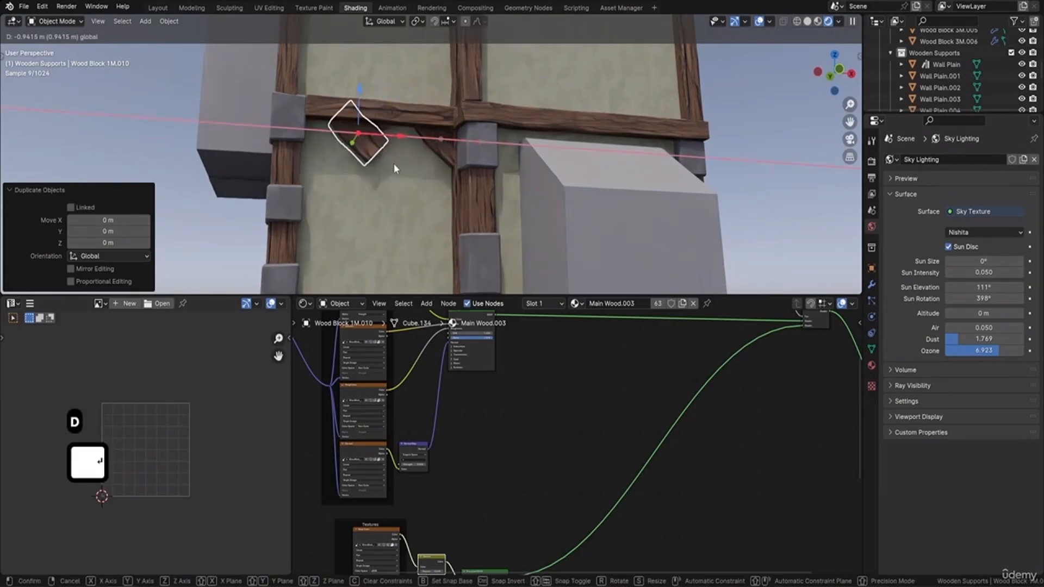
{"action": "key", "text": "Return"}
{"action": "key", "text": "r"}
{"action": "key", "text": "z"}
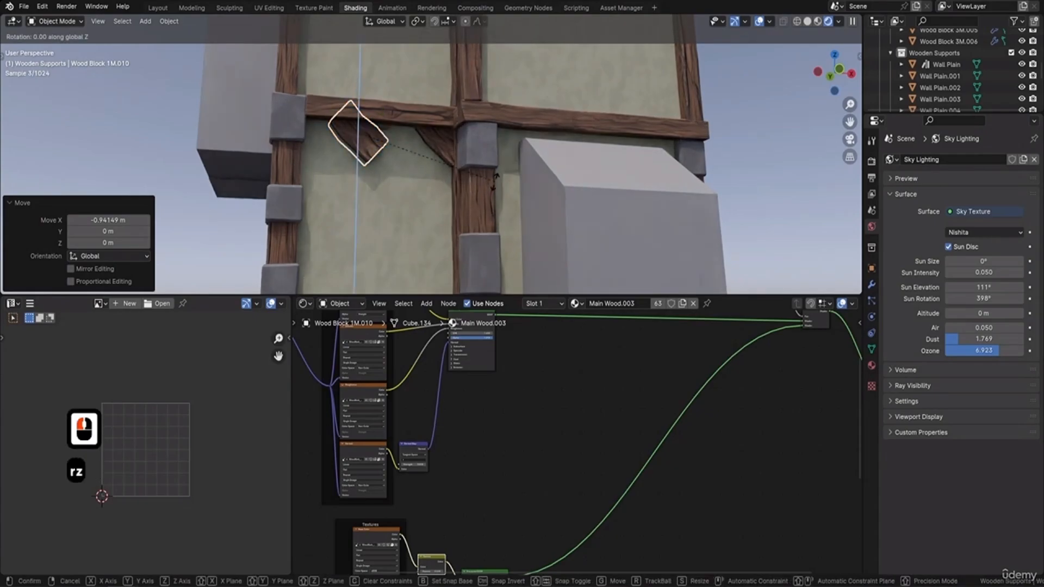
{"action": "key", "text": "1"}
{"action": "key", "text": "8"}
{"action": "key", "text": "0"}
{"action": "key", "text": "Return"}
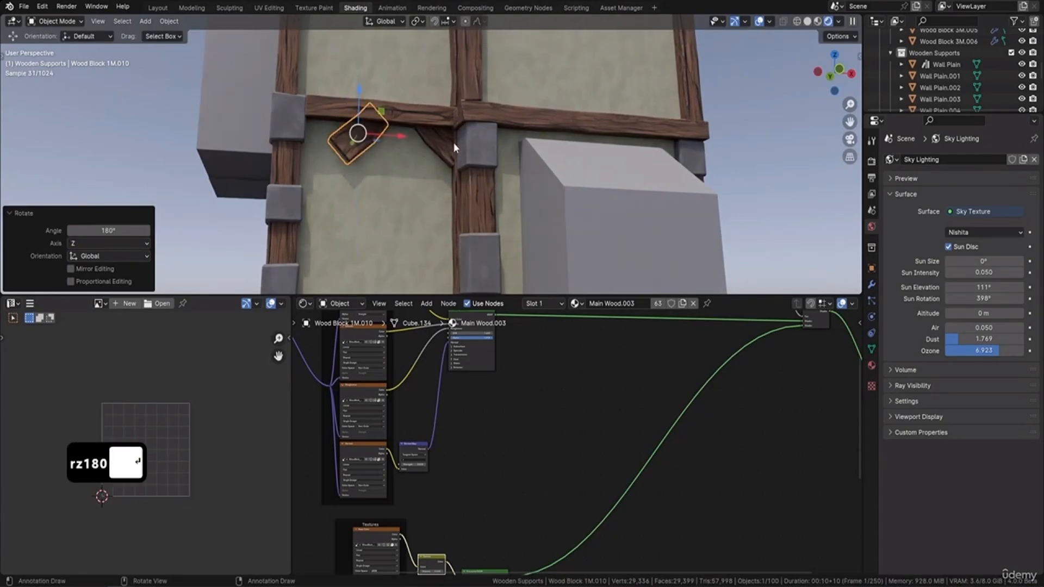
Slide the mirrored brace along X into the corner between the horizontal beam and the left outer post
{"action": "middle_click_drag", "start_coordinate": [454, 143], "coordinate": [560, 142]}
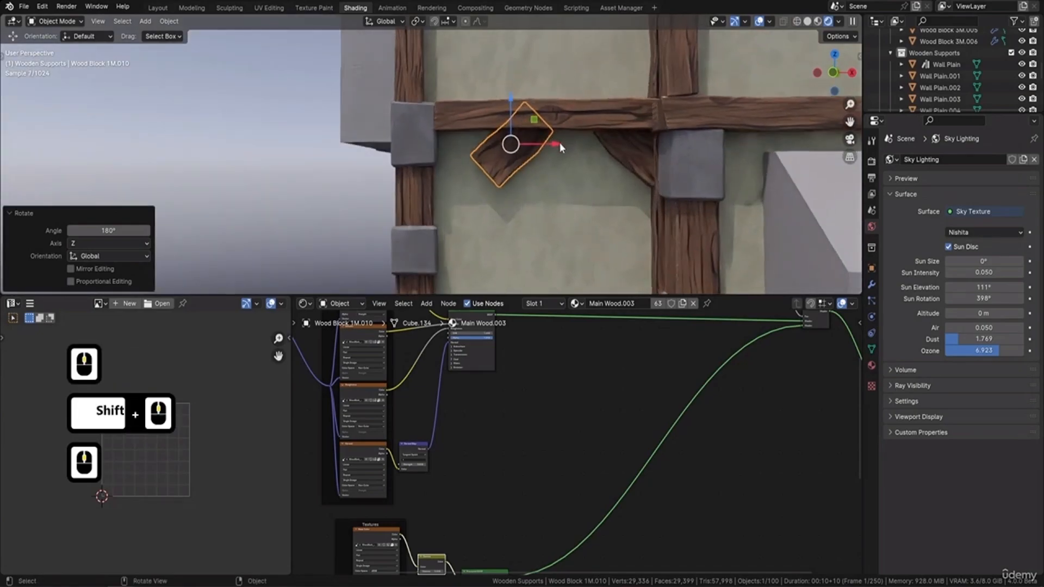
{"action": "left_click_drag", "start_coordinate": [558, 142], "coordinate": [490, 143]}
{"action": "mouse_move", "coordinate": [496, 158]}
{"action": "middle_mouse_down"}
{"action": "mouse_move", "coordinate": [449, 142]}
{"action": "mouse_move", "coordinate": [496, 148]}
{"action": "middle_mouse_up"}
{"action": "left_click_drag", "start_coordinate": [496, 149], "coordinate": [509, 155]}
Deselect everything and examine the house front with its new corner braces in perspective and front view, down to the ground floor
{"action": "key", "text": "a"}
{"action": "key", "text": "a"}
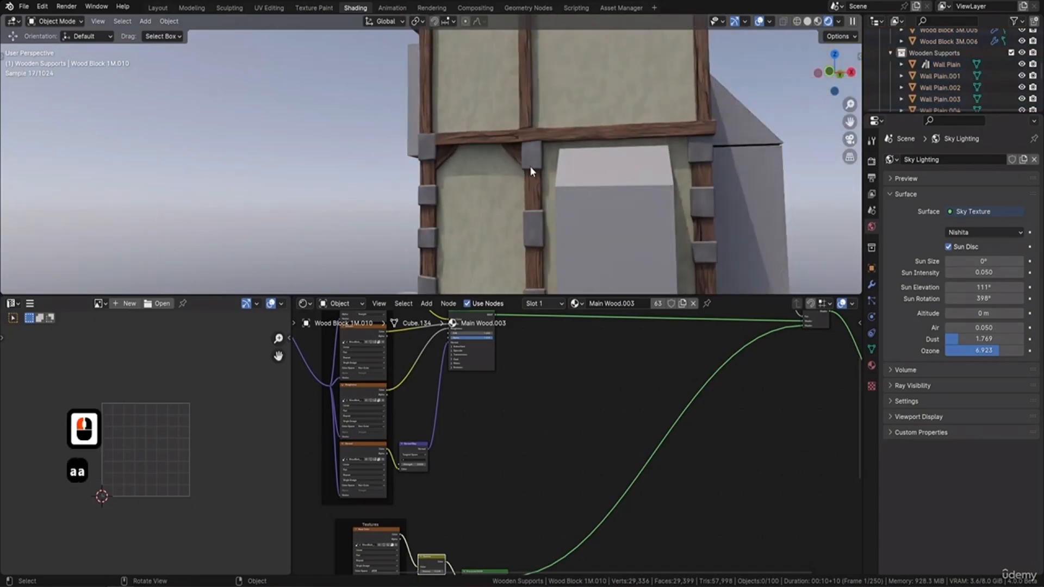
{"action": "scroll", "coordinate": [530, 165], "scroll_direction": "down", "scroll_amount": 5}
{"action": "middle_click_drag", "start_coordinate": [514, 178], "coordinate": [506, 168]}
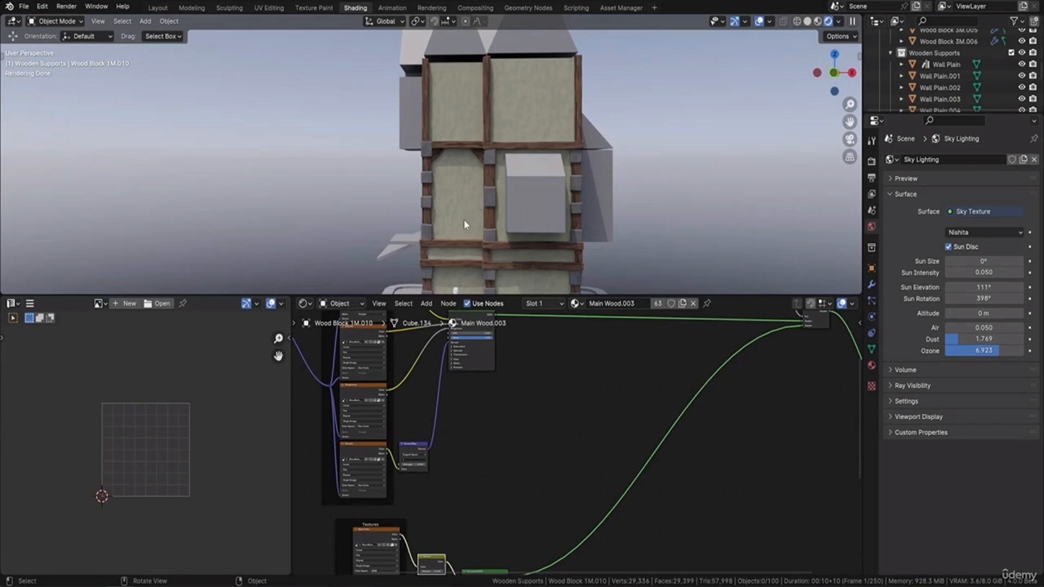
{"action": "middle_click_drag", "start_coordinate": [567, 226], "coordinate": [562, 162], "text": "shift"}
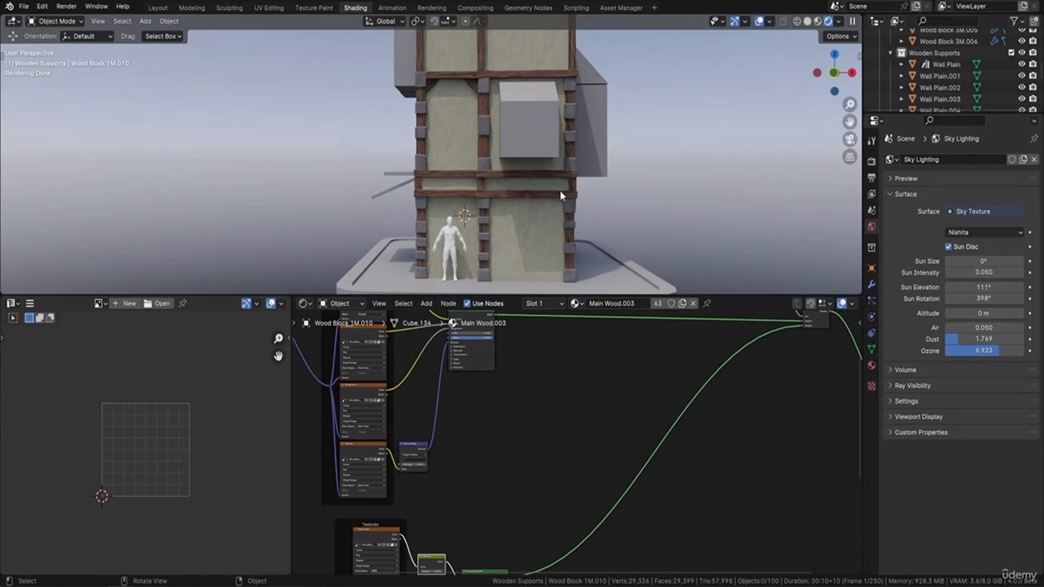
{"action": "key", "text": "KP_1"}
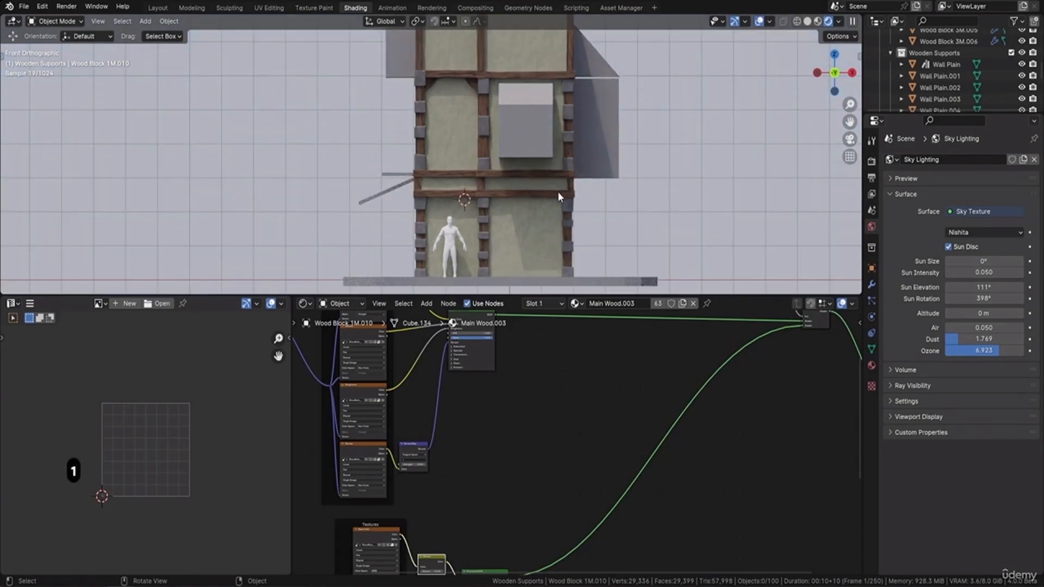
{"action": "scroll", "coordinate": [558, 192], "scroll_direction": "up", "scroll_amount": 3}
{"action": "middle_click_drag", "start_coordinate": [556, 193], "coordinate": [409, 163], "text": "shift"}
Knife-cut a curved line from the bottom to the top edge of the right bay's narrow wall panel, near the centre post
{"action": "left_click", "coordinate": [570, 136]}
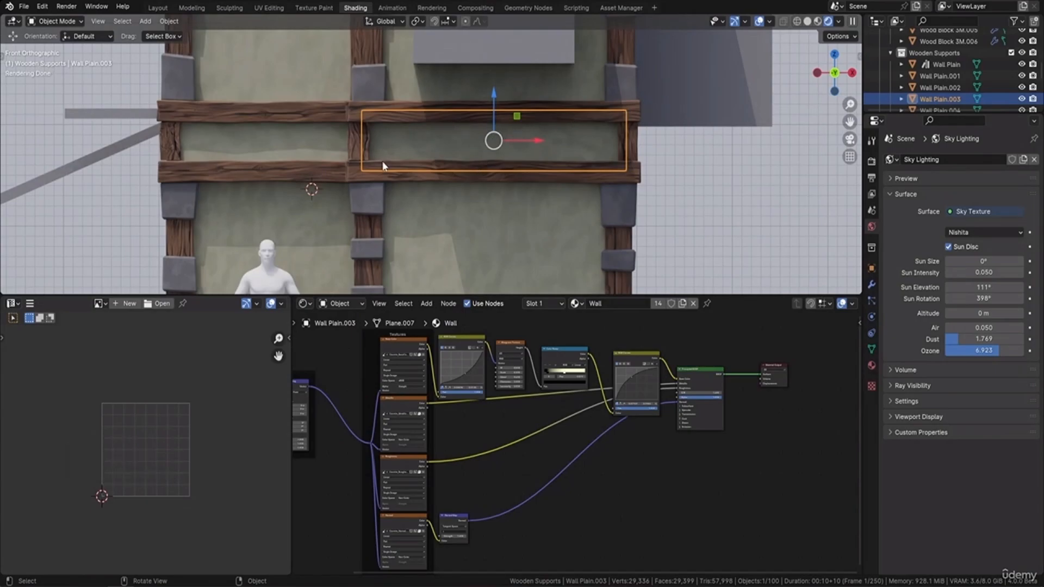
{"action": "key", "text": "Tab"}
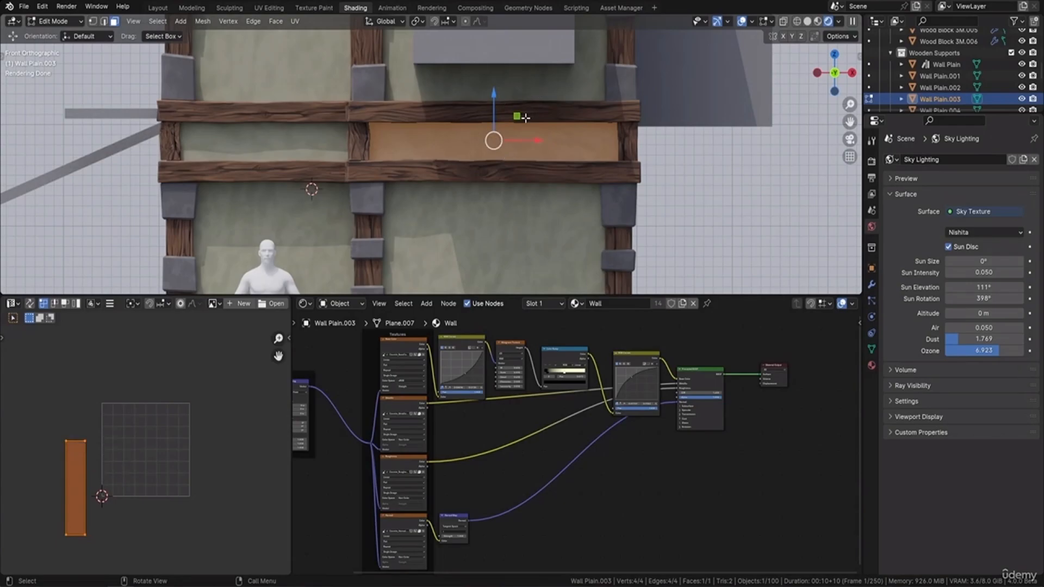
{"action": "key", "text": "Tab"}
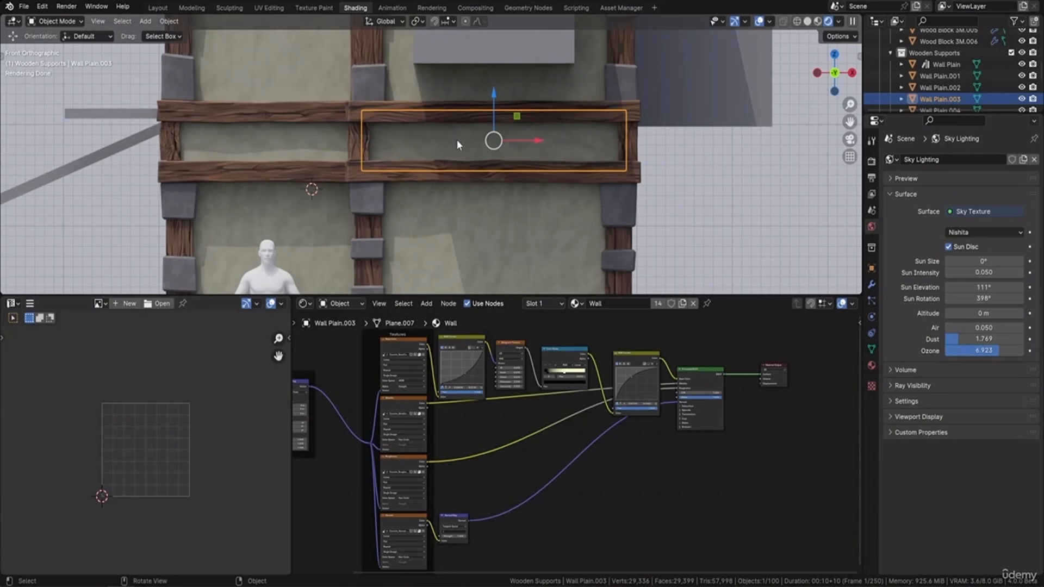
{"action": "key", "text": "Tab"}
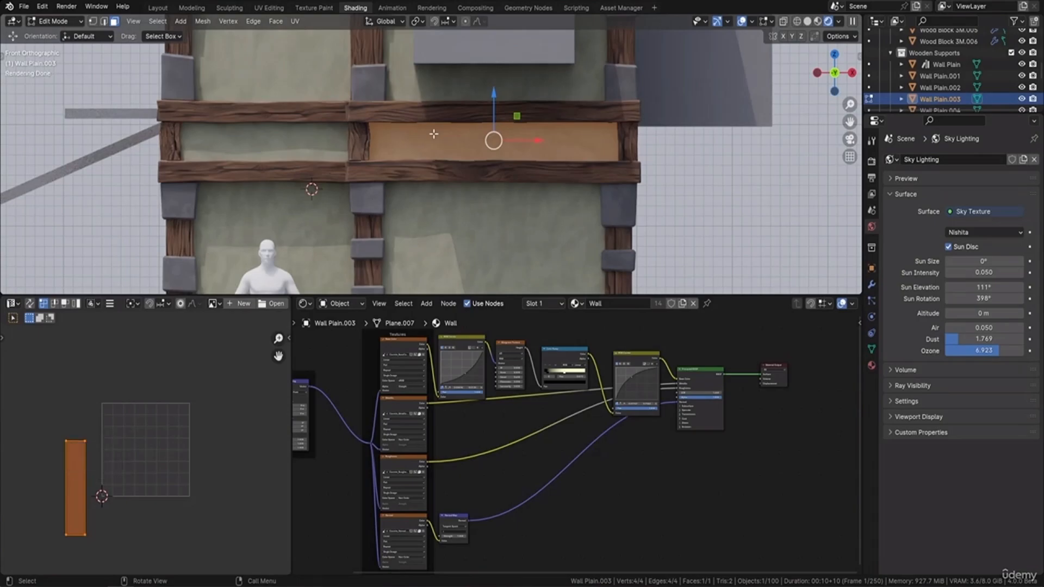
{"action": "key", "text": "k"}
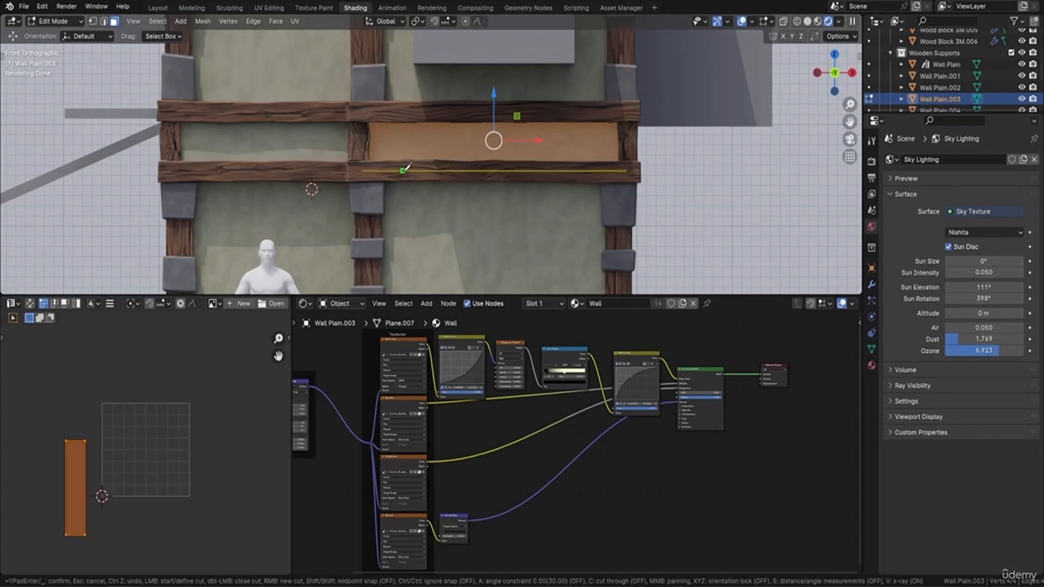
{"action": "left_click", "coordinate": [384, 171]}
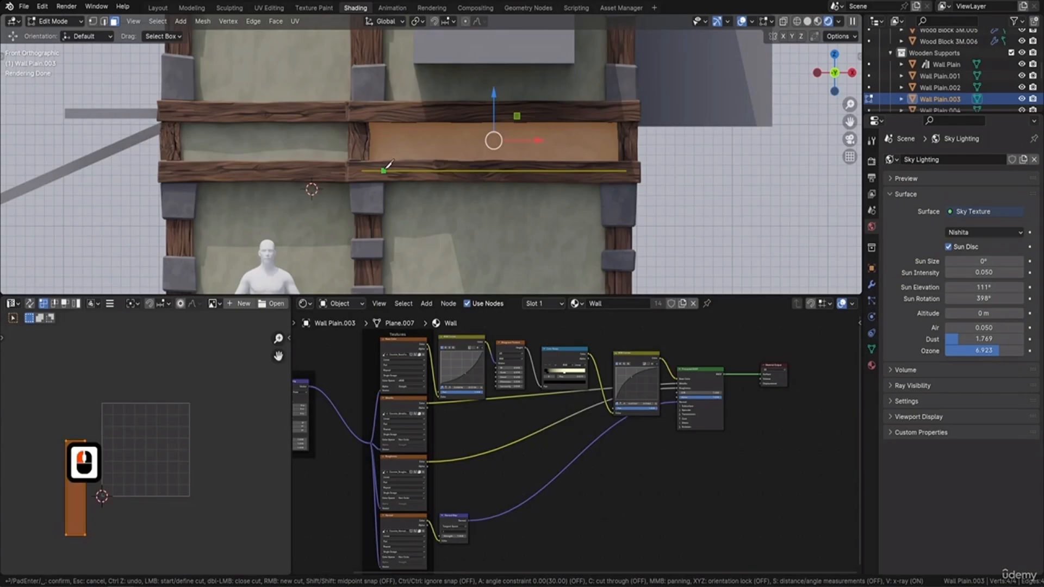
{"action": "left_click", "coordinate": [392, 159]}
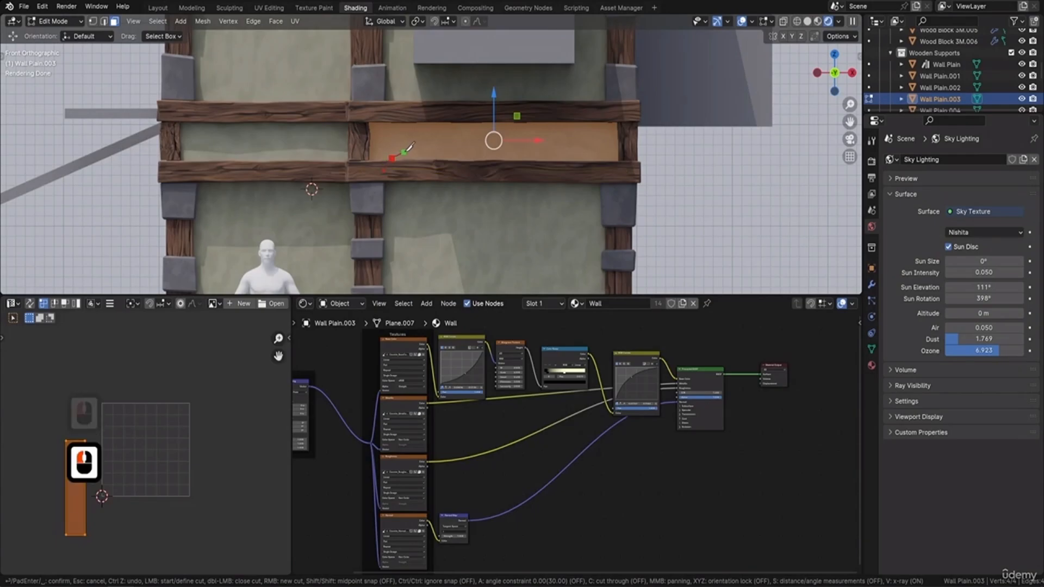
{"action": "left_click", "coordinate": [406, 152]}
{"action": "left_click", "coordinate": [419, 142]}
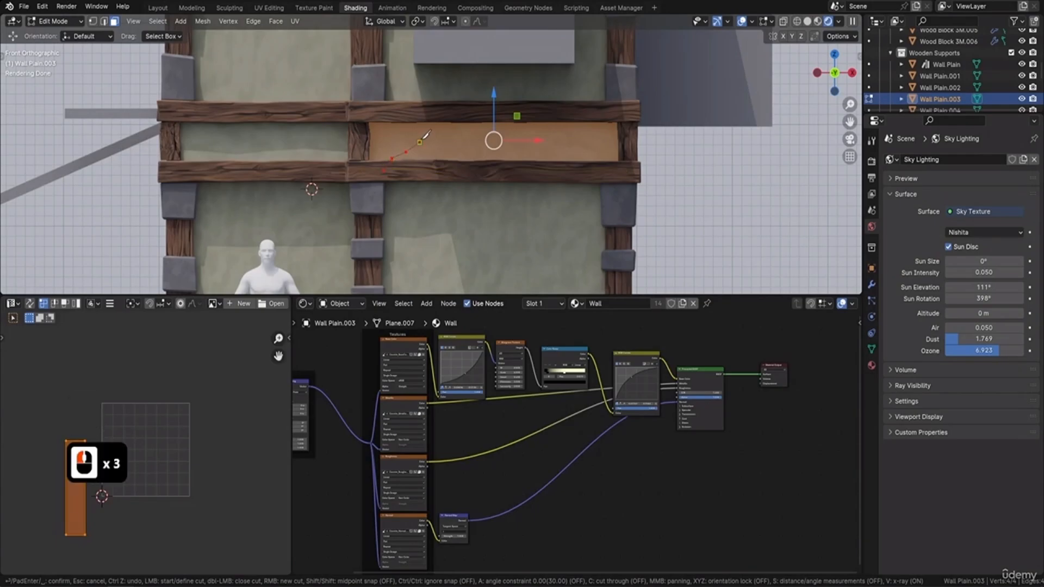
{"action": "left_click", "coordinate": [440, 110]}
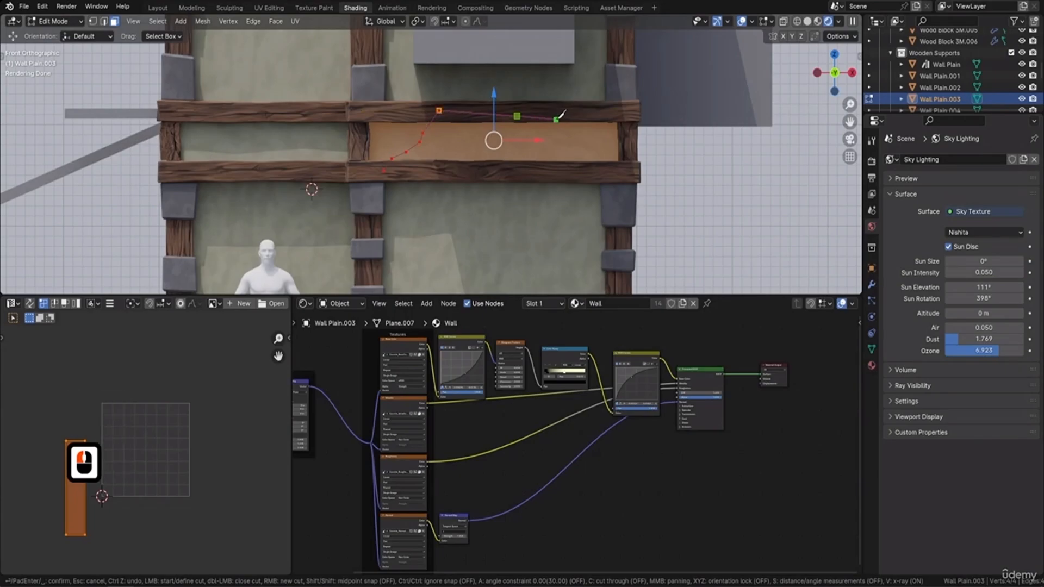
{"action": "key", "text": "Return"}
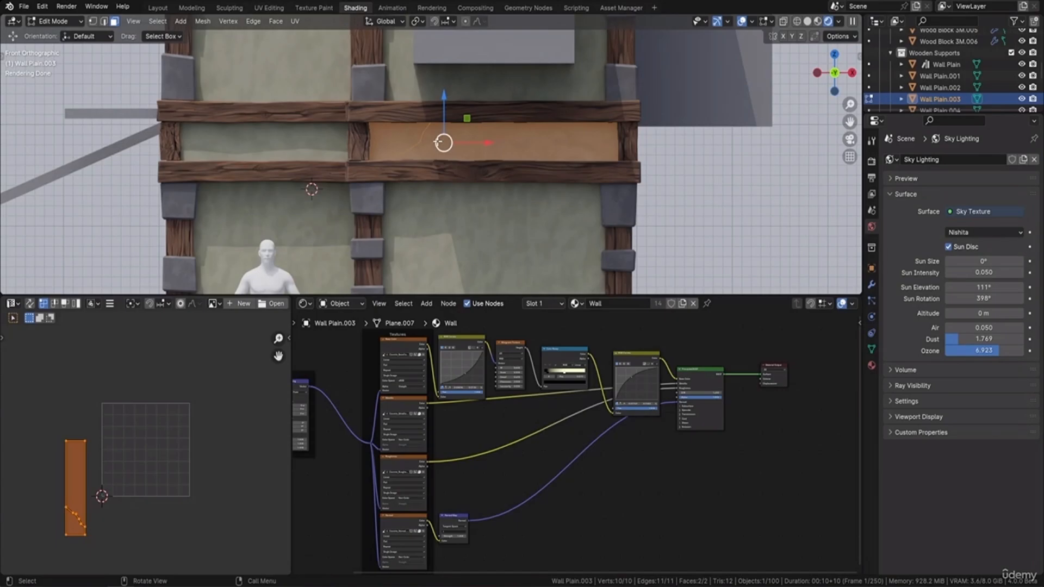
{"action": "scroll", "coordinate": [496, 133], "scroll_direction": "down", "scroll_amount": 4}
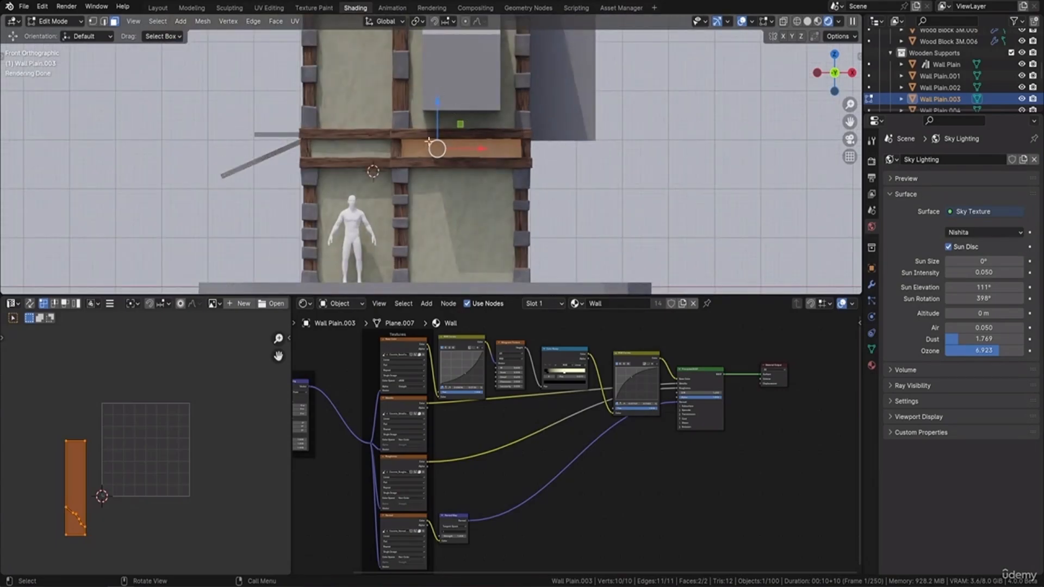
Finish editing the wall panel, show the scene in solid shading and add a 2 m plane in front of the house
{"action": "middle_click_drag", "start_coordinate": [504, 139], "coordinate": [492, 204]}
{"action": "key", "text": "Tab"}
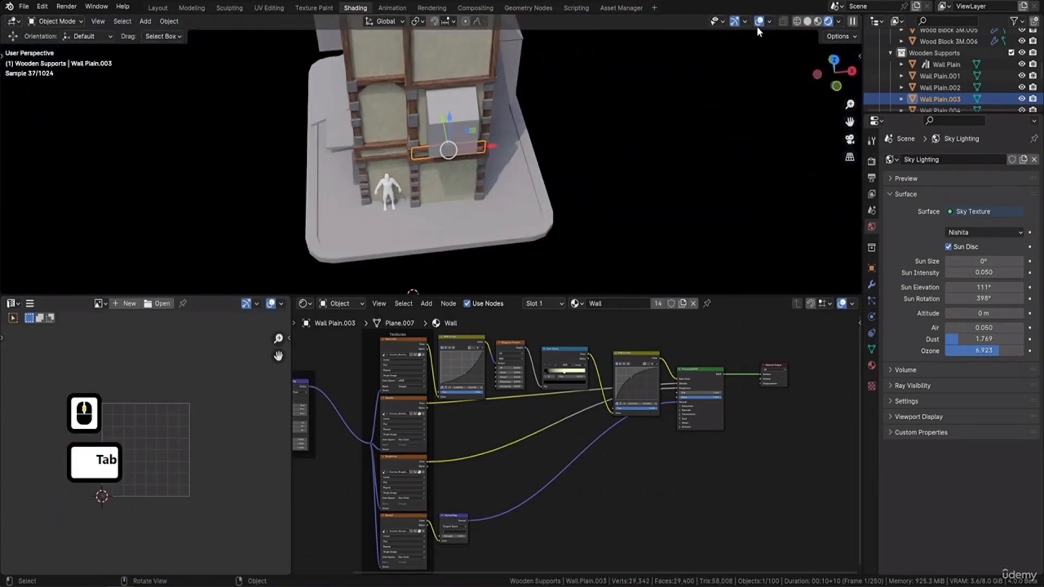
{"action": "left_click", "coordinate": [808, 21]}
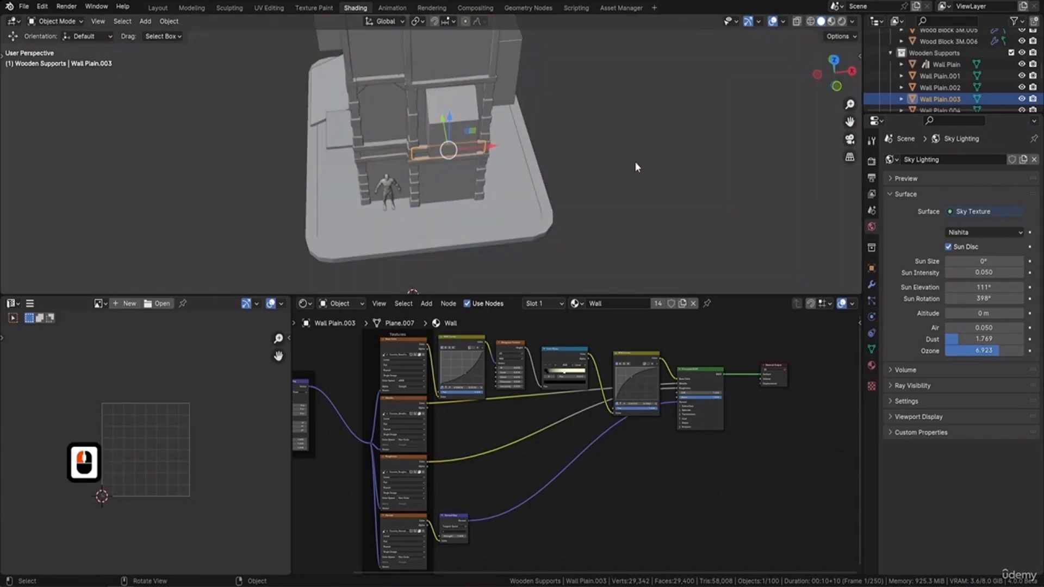
{"action": "middle_click_drag", "start_coordinate": [636, 167], "coordinate": [515, 155], "text": "shift"}
{"action": "key", "text": "shift+a"}
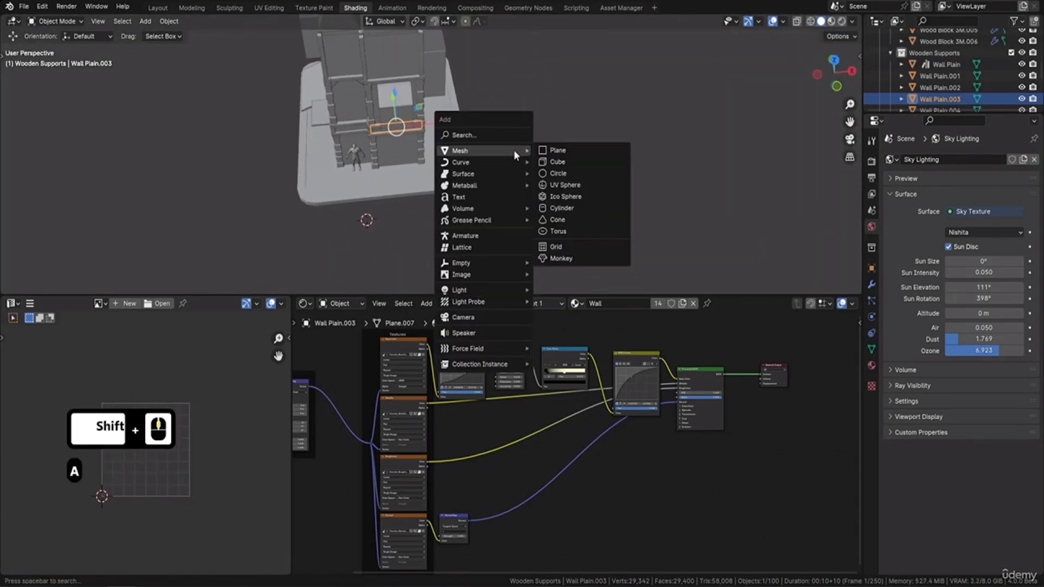
{"action": "left_click", "coordinate": [484, 150]}
{"action": "left_click", "coordinate": [556, 150]}
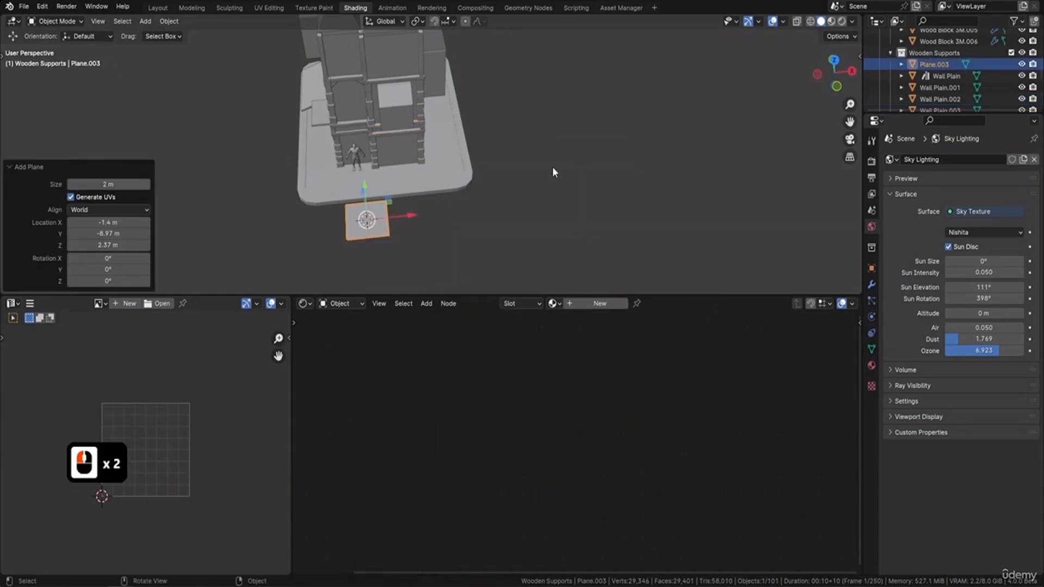
Try a knife cut with a strongly zigzagging, doubling-back line up the new plane from its bottom edge, and undo it
{"action": "mouse_move", "coordinate": [553, 173]}
{"action": "middle_mouse_down", "text": "shift"}
{"action": "mouse_move", "coordinate": [583, 159]}
{"action": "mouse_move", "coordinate": [641, 163]}
{"action": "mouse_move", "coordinate": [598, 169]}
{"action": "mouse_move", "coordinate": [545, 153]}
{"action": "middle_mouse_up", "text": "shift"}
{"action": "scroll", "coordinate": [647, 179], "scroll_direction": "up", "scroll_amount": 3}
{"action": "key", "text": "7"}
{"action": "scroll", "coordinate": [598, 168], "scroll_direction": "up", "scroll_amount": 2}
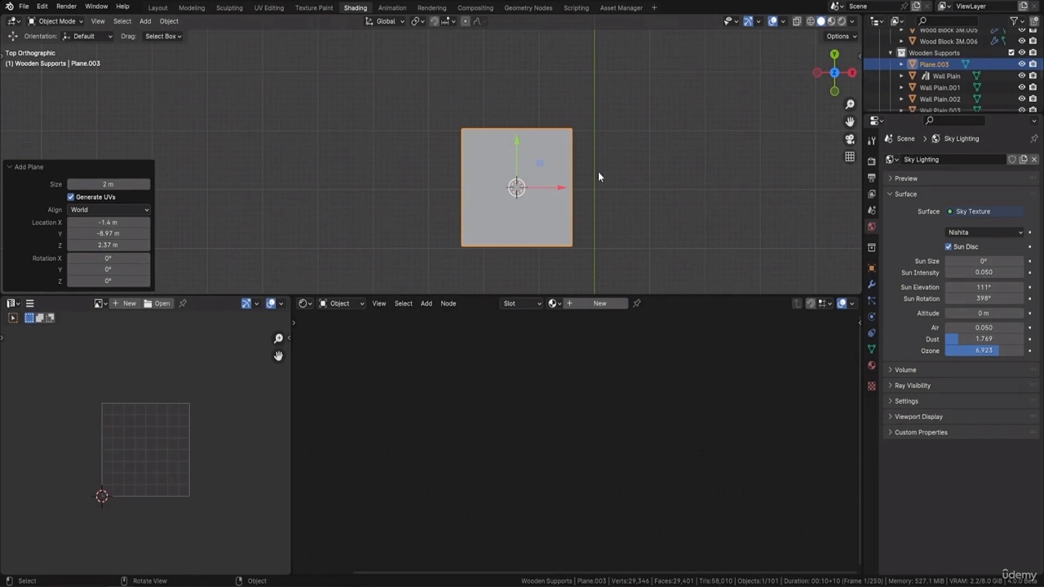
{"action": "scroll", "coordinate": [550, 174], "scroll_direction": "up", "scroll_amount": 2}
{"action": "middle_click_drag", "start_coordinate": [550, 174], "coordinate": [507, 127], "text": "shift"}
{"action": "scroll", "coordinate": [490, 109], "scroll_direction": "up", "scroll_amount": 2}
{"action": "scroll", "coordinate": [489, 114], "scroll_direction": "down", "scroll_amount": 1}
{"action": "key", "text": "Tab"}
{"action": "key", "text": "k"}
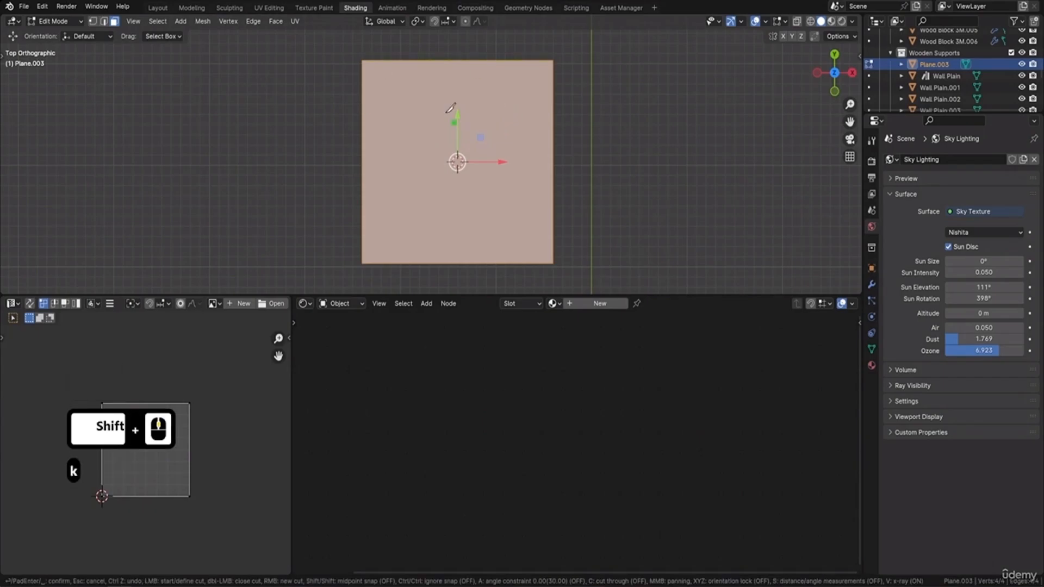
{"action": "left_click", "coordinate": [390, 261]}
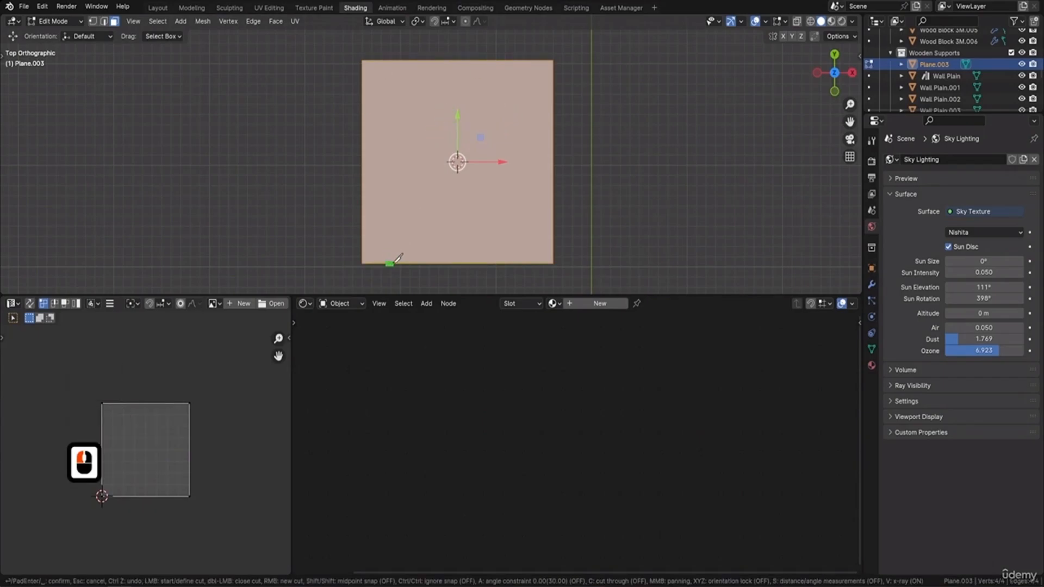
{"action": "left_click", "coordinate": [392, 244]}
{"action": "left_click", "coordinate": [414, 239]}
{"action": "left_click", "coordinate": [439, 228]}
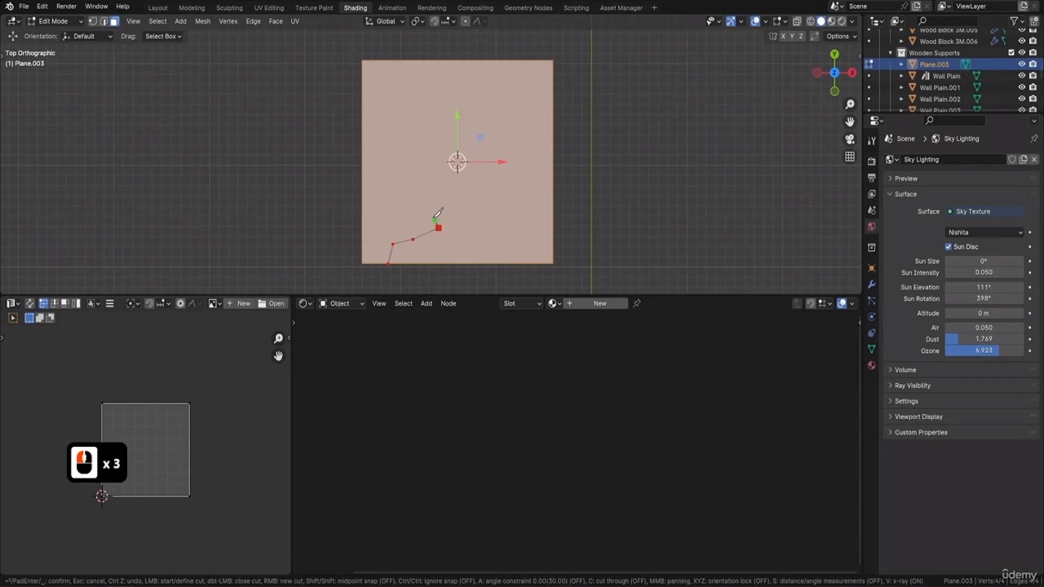
{"action": "left_click", "coordinate": [430, 216]}
{"action": "left_click", "coordinate": [423, 204]}
{"action": "left_click", "coordinate": [439, 185]}
{"action": "left_click", "coordinate": [421, 151]}
{"action": "left_click", "coordinate": [394, 178]}
{"action": "left_click", "coordinate": [390, 155]}
{"action": "left_click", "coordinate": [406, 129]}
{"action": "left_click", "coordinate": [440, 129]}
{"action": "left_click", "coordinate": [465, 110]}
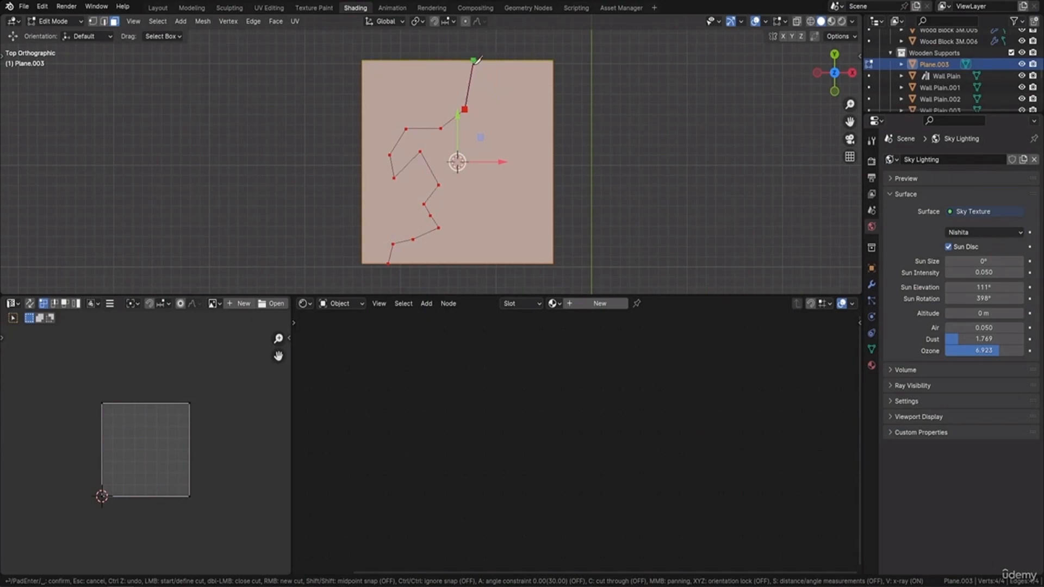
{"action": "key", "text": "ctrl"}
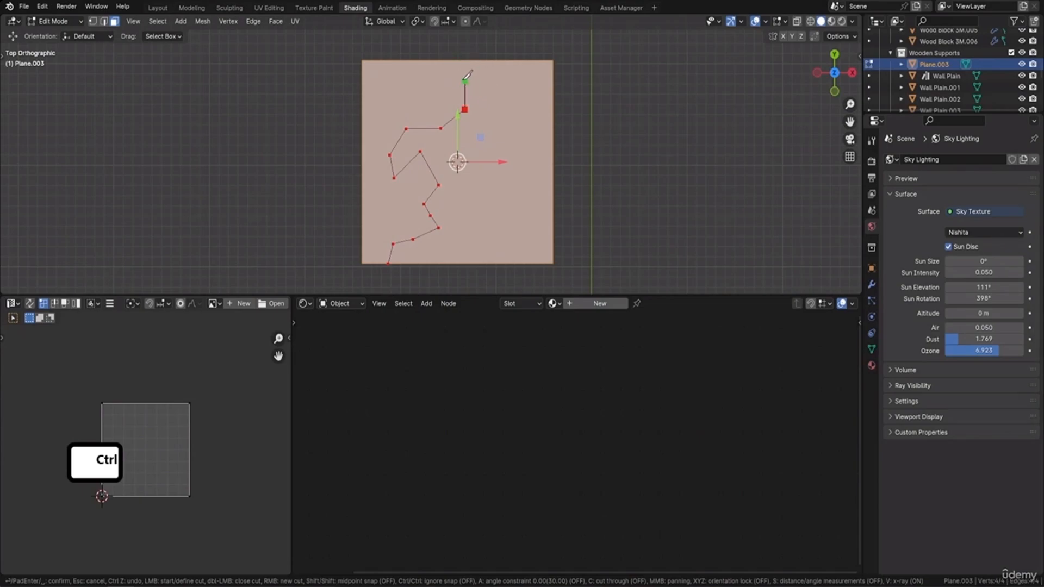
{"action": "left_click", "coordinate": [469, 94]}
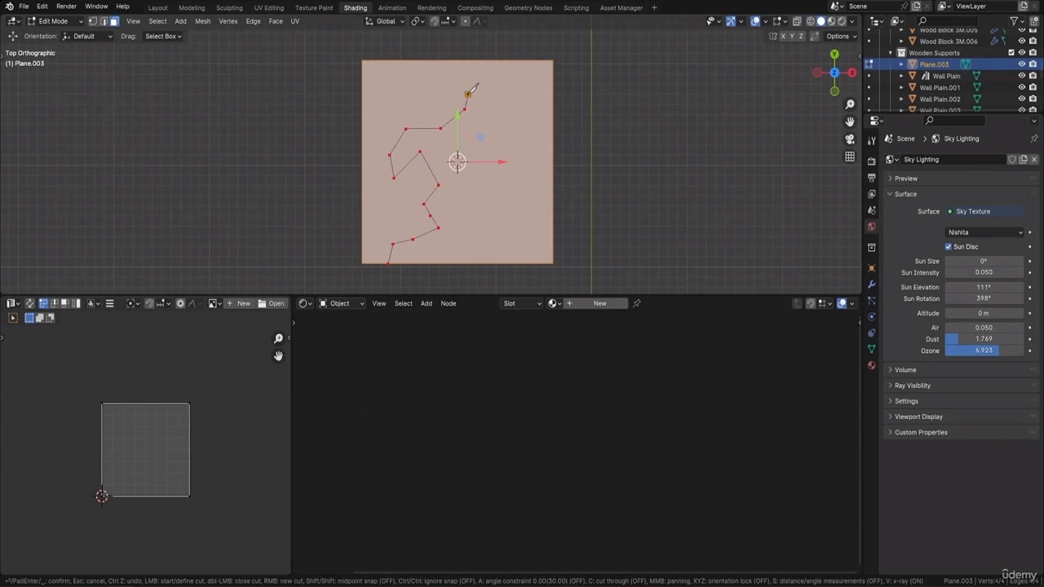
{"action": "key", "text": "Return"}
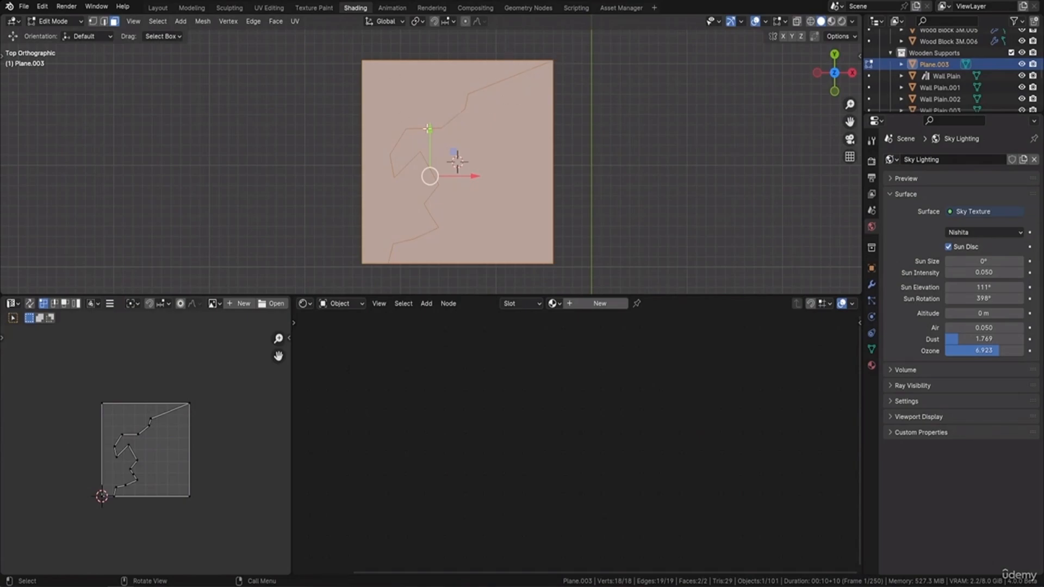
{"action": "key", "text": "ctrl+z"}
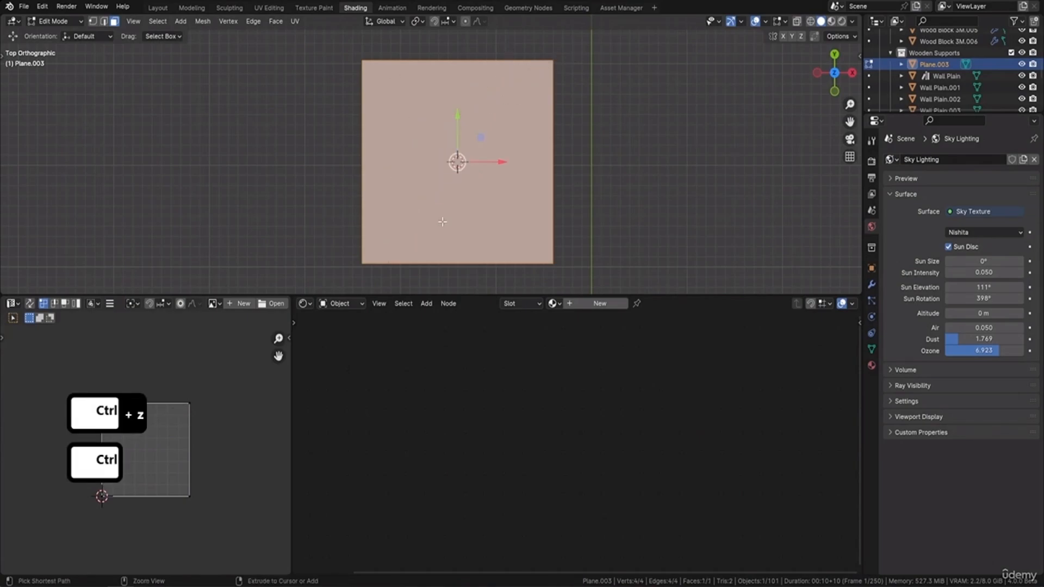
Knife-cut a simple, gently angled crack line across the plane from its bottom edge to its top edge
{"action": "key", "text": "k"}
{"action": "left_click", "coordinate": [408, 263]}
{"action": "left_click", "coordinate": [417, 241]}
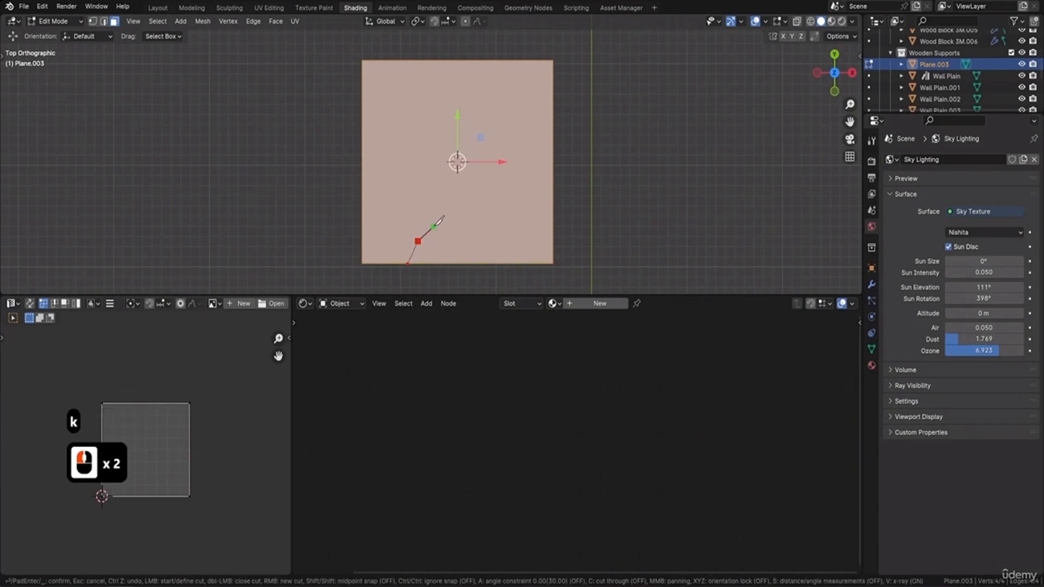
{"action": "left_click", "coordinate": [434, 225]}
{"action": "left_click", "coordinate": [450, 206]}
{"action": "left_click", "coordinate": [435, 168]}
{"action": "left_click", "coordinate": [424, 143]}
{"action": "left_click", "coordinate": [438, 109]}
{"action": "left_click", "coordinate": [456, 79]}
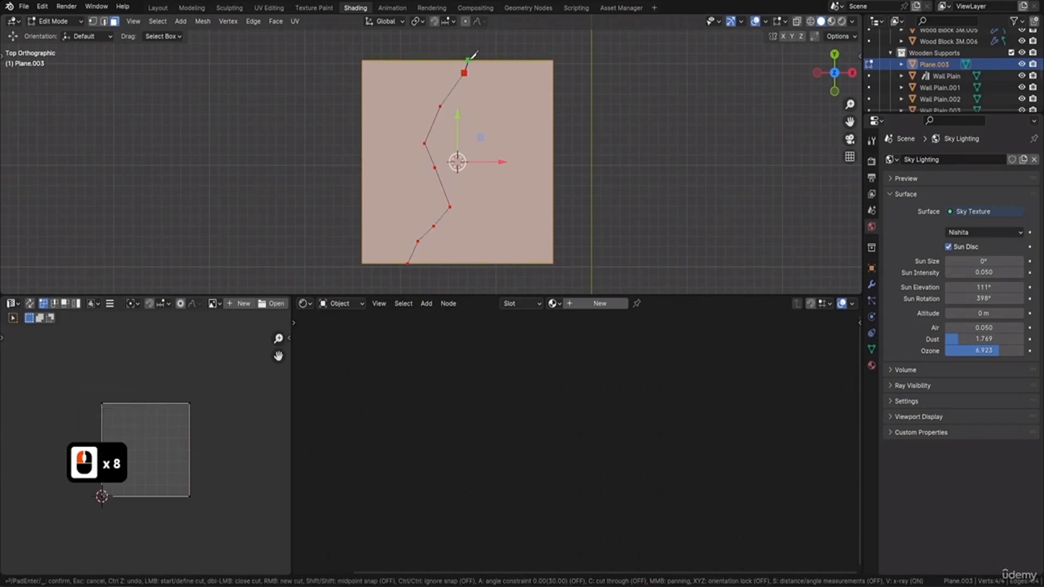
{"action": "left_click", "coordinate": [469, 60]}
{"action": "key", "text": "Return"}
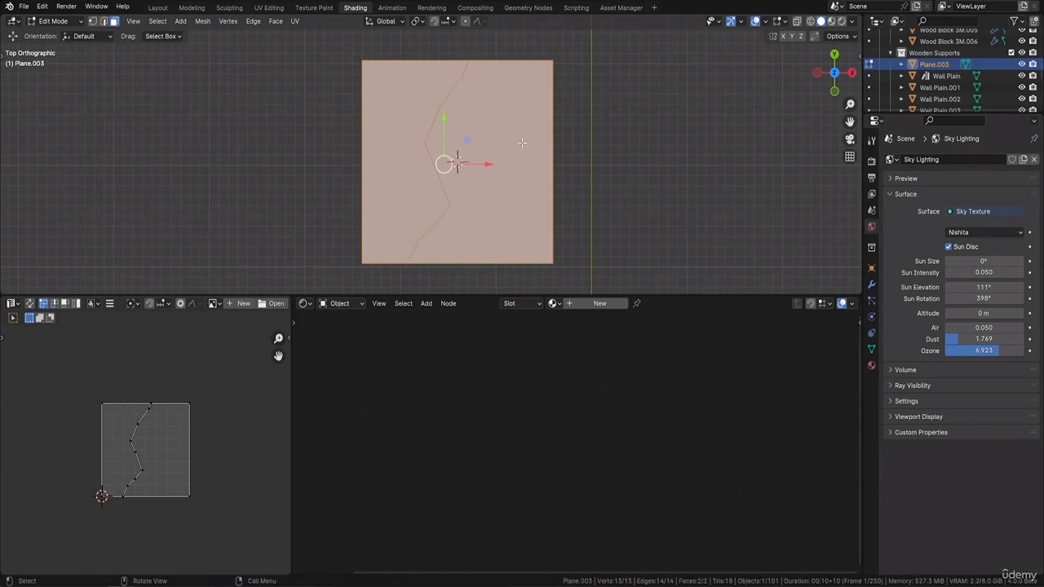
Extrude the plane's face on the -X side of the cut to form a height step along the crack line
{"action": "left_click", "coordinate": [153, 39]}
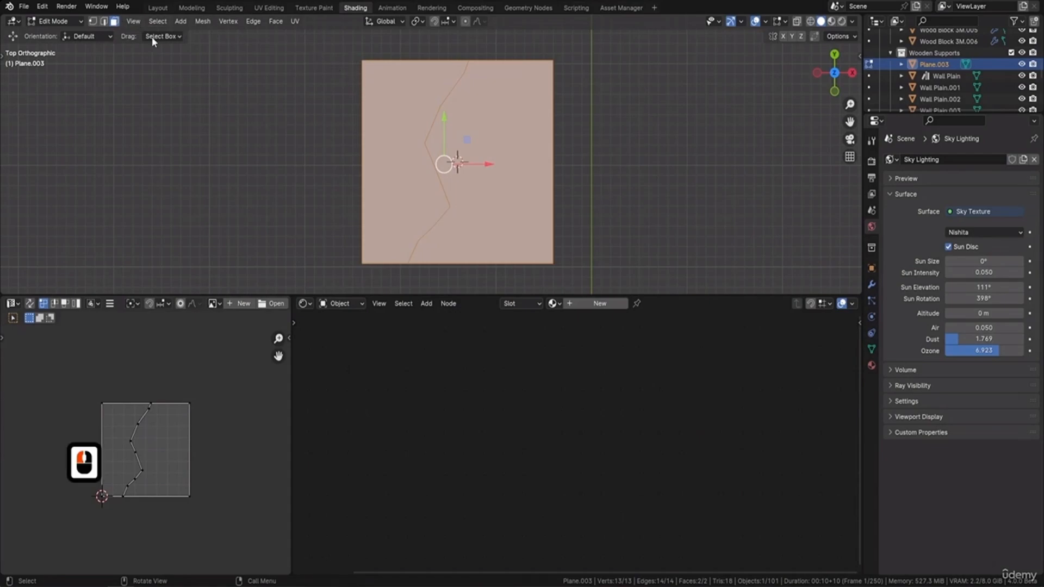
{"action": "left_click", "coordinate": [383, 101]}
{"action": "left_click", "coordinate": [424, 126]}
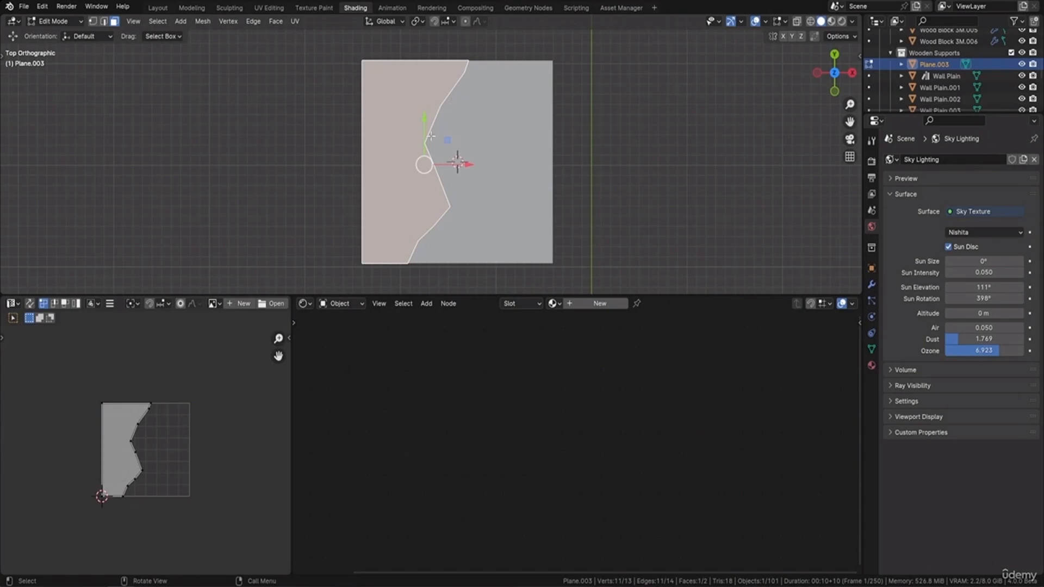
{"action": "middle_click_drag", "start_coordinate": [452, 143], "coordinate": [459, 99]}
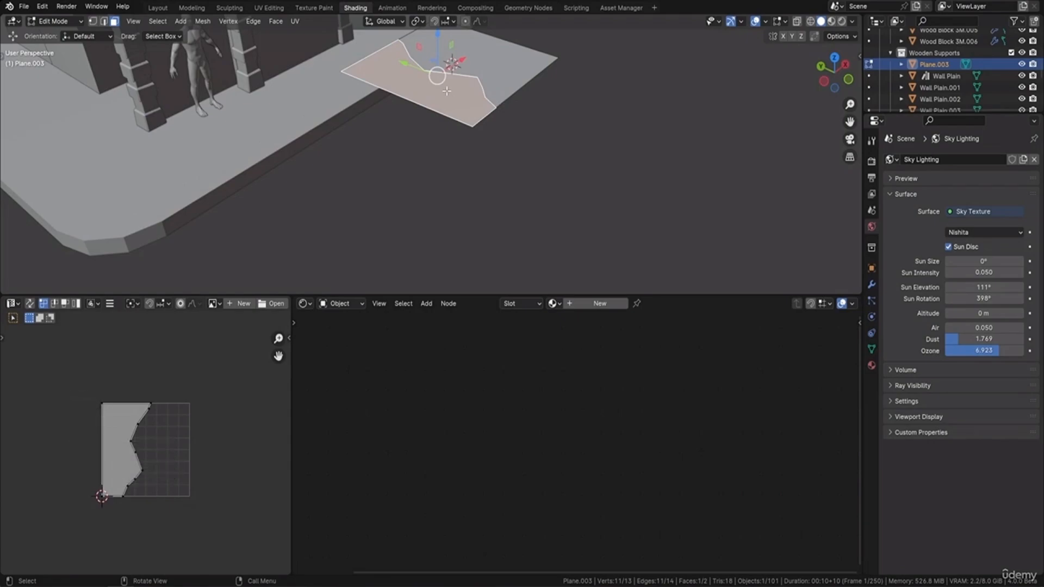
{"action": "key", "text": "e"}
{"action": "left_click", "coordinate": [449, 96]}
{"action": "middle_click_drag", "start_coordinate": [449, 95], "coordinate": [462, 102]}
{"action": "key", "text": "Tab"}
{"action": "middle_click_drag", "start_coordinate": [420, 56], "coordinate": [399, 109], "text": "shift"}
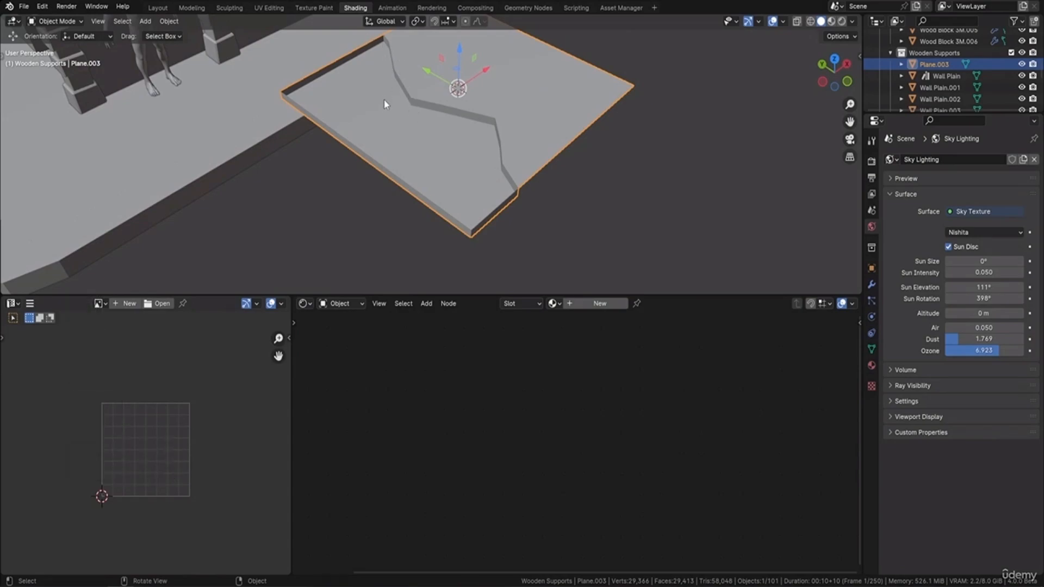
Delete the test plane in front of the house
{"action": "scroll", "coordinate": [384, 104], "scroll_direction": "down", "scroll_amount": 3}
{"action": "middle_click_drag", "start_coordinate": [422, 174], "coordinate": [475, 163]}
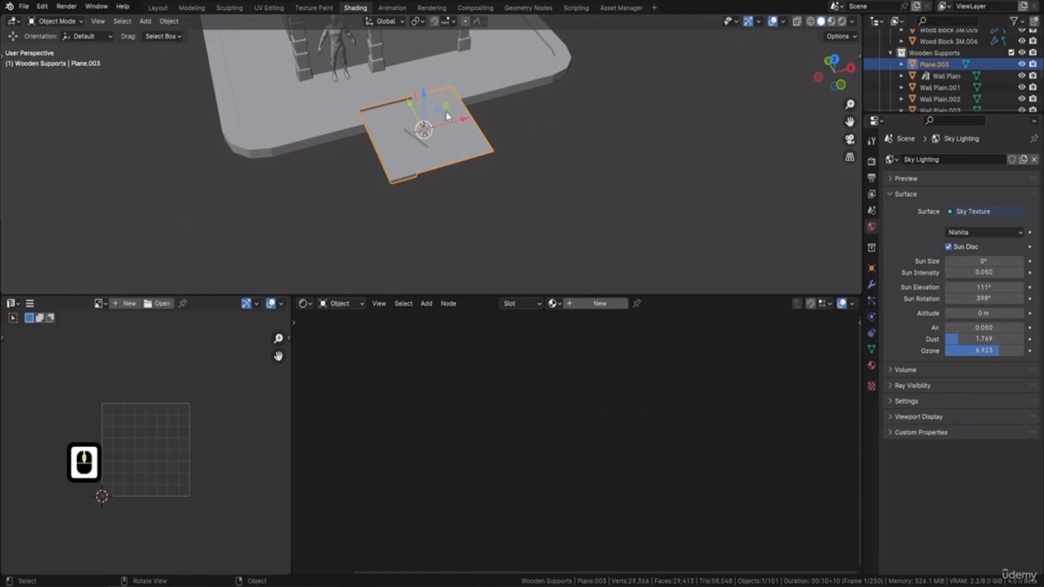
{"action": "key", "text": "Delete"}
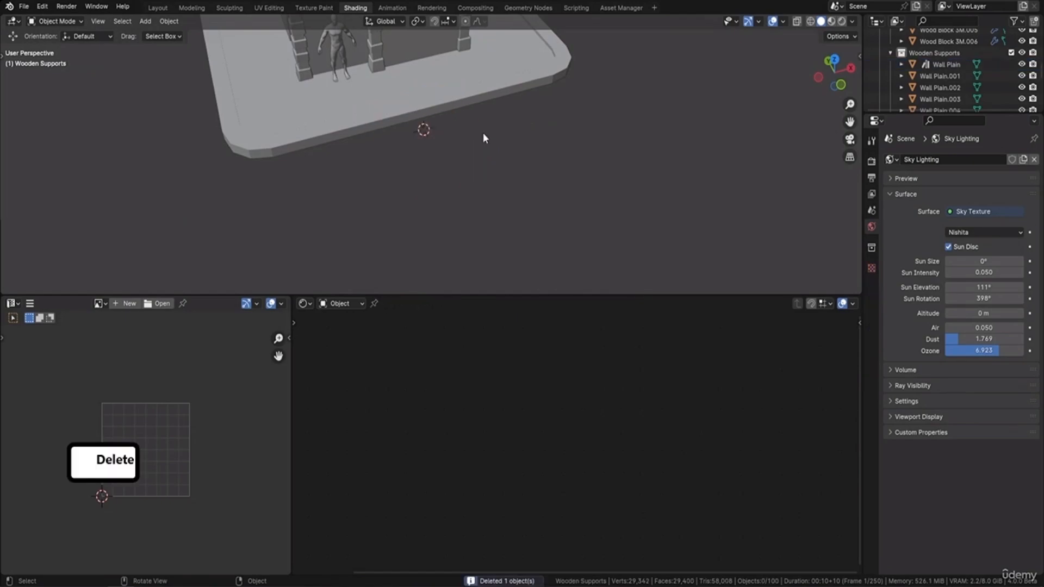
Move the right bay's narrow wall panel about -0.064 m along Y, between the two horizontal beams
{"action": "middle_click_drag", "start_coordinate": [461, 64], "coordinate": [427, 142], "text": "shift"}
{"action": "scroll", "coordinate": [436, 168], "scroll_direction": "up", "scroll_amount": 3}
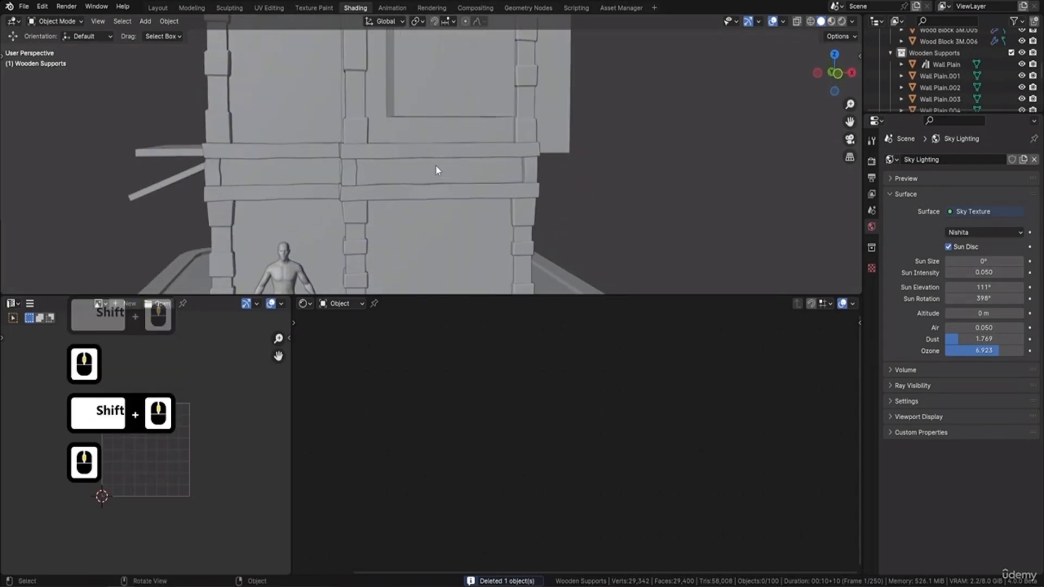
{"action": "left_click", "coordinate": [370, 176]}
{"action": "middle_click_drag", "start_coordinate": [370, 173], "coordinate": [418, 180]}
{"action": "middle_click_drag", "start_coordinate": [417, 179], "coordinate": [441, 126], "text": "shift"}
{"action": "key", "text": "g"}
{"action": "key", "text": "y"}
{"action": "left_click", "coordinate": [444, 148]}
Extrude the panel's knife-cut piece beside the centre post about -0.027 m along its normal
{"action": "middle_click_drag", "start_coordinate": [384, 183], "coordinate": [389, 187]}
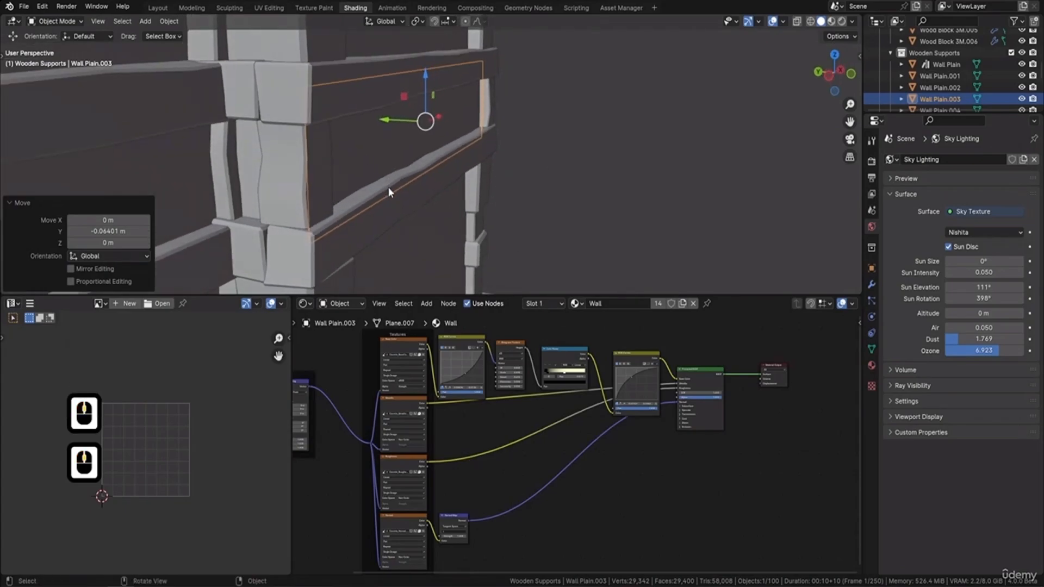
{"action": "key", "text": "Tab"}
{"action": "left_click", "coordinate": [385, 118]}
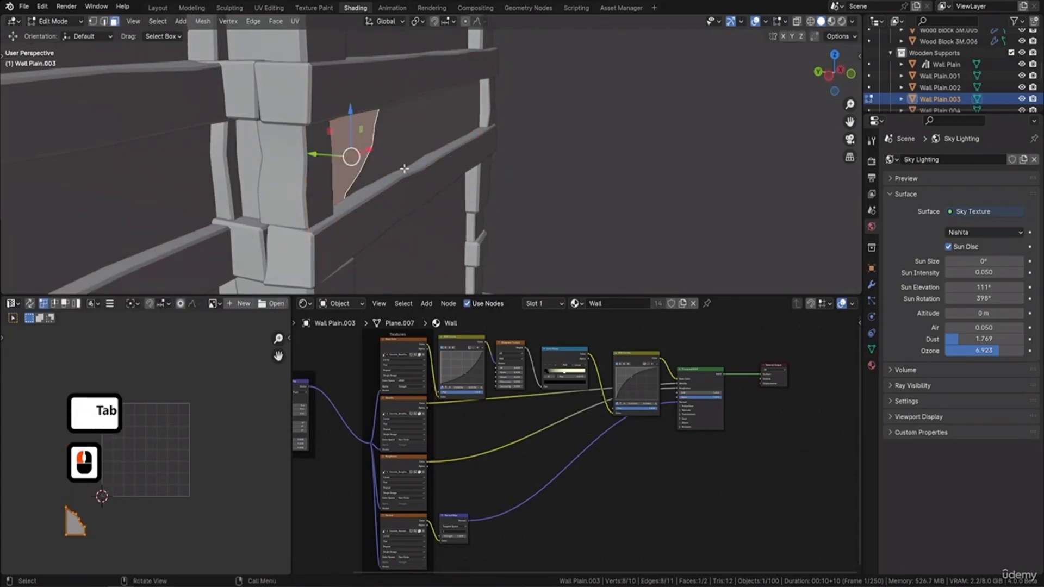
{"action": "key", "text": "e"}
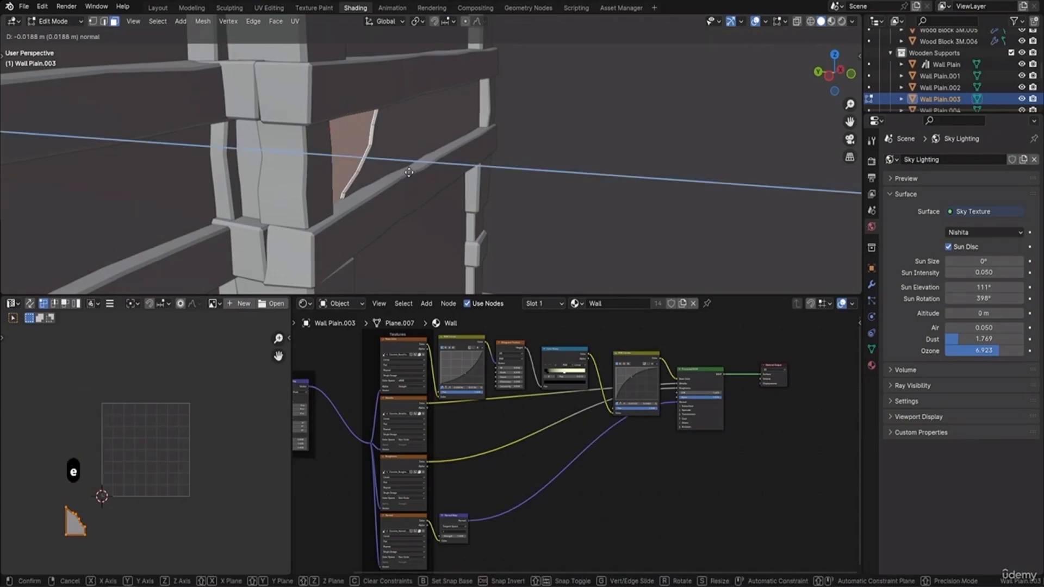
{"action": "left_click", "coordinate": [409, 173]}
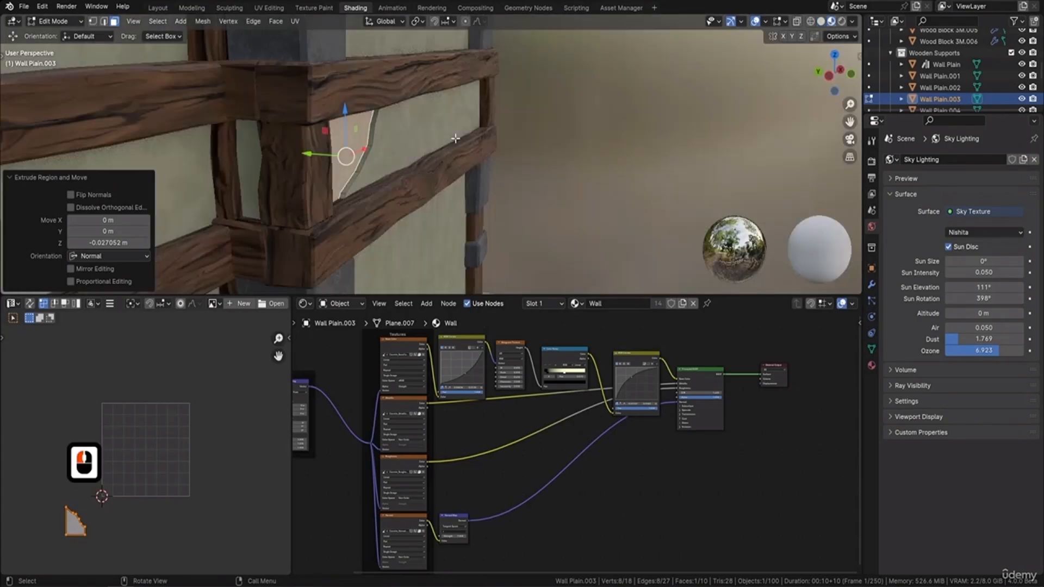
Shade the narrow wall panel smooth with Auto Smooth at 30° and check the crack line up close
{"action": "middle_click_drag", "start_coordinate": [457, 135], "coordinate": [344, 205]}
{"action": "scroll", "coordinate": [374, 171], "scroll_direction": "up", "scroll_amount": 2}
{"action": "key", "text": "Tab"}
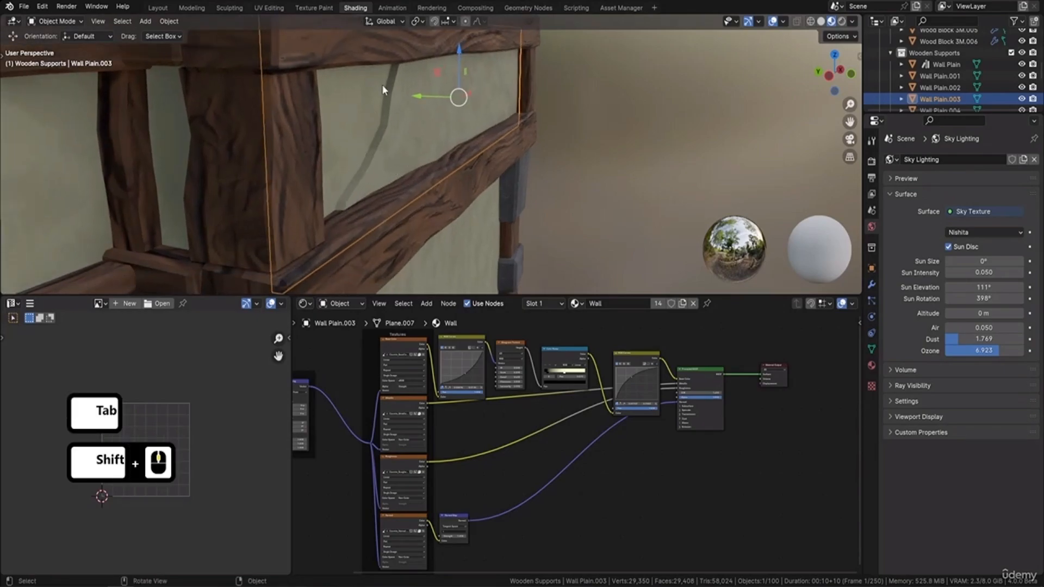
{"action": "right_click", "coordinate": [512, 113]}
{"action": "left_click", "coordinate": [494, 117]}
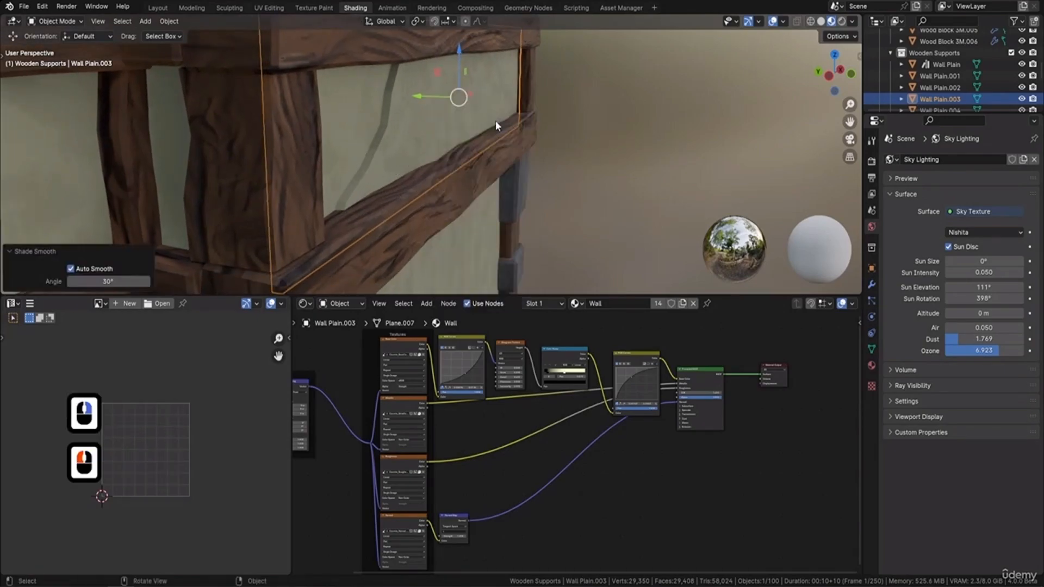
{"action": "middle_click_drag", "start_coordinate": [374, 125], "coordinate": [419, 103]}
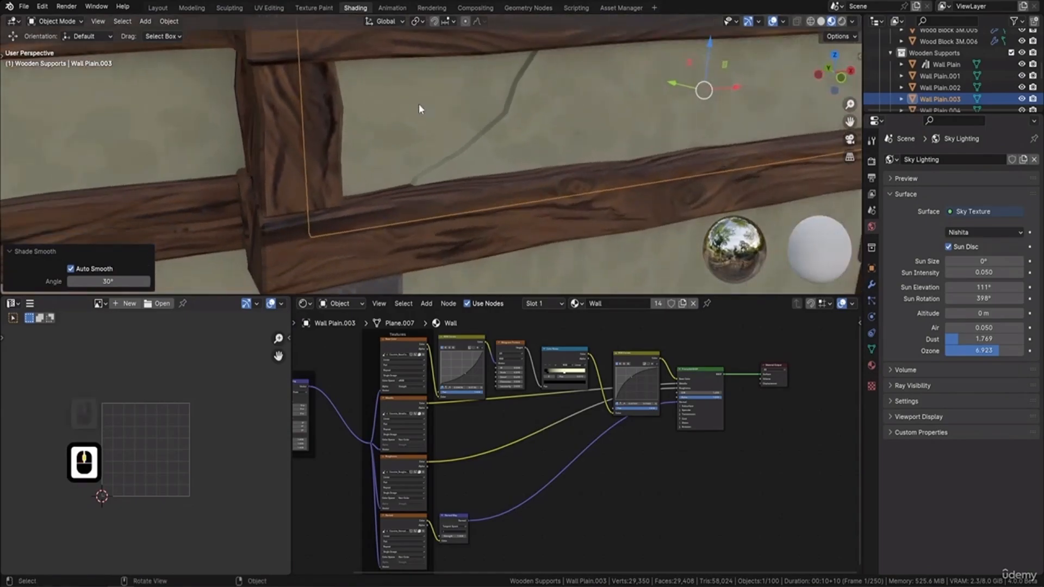
{"action": "middle_click_drag", "start_coordinate": [465, 66], "coordinate": [425, 121]}
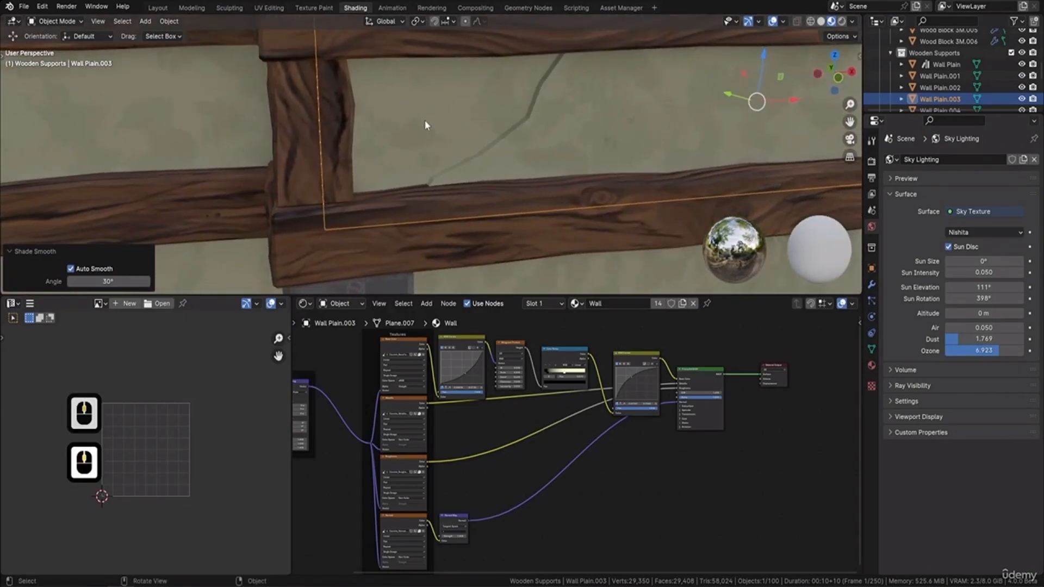
Show the Materials catalog of the User Library in the asset browser
{"action": "key", "text": "Tab"}
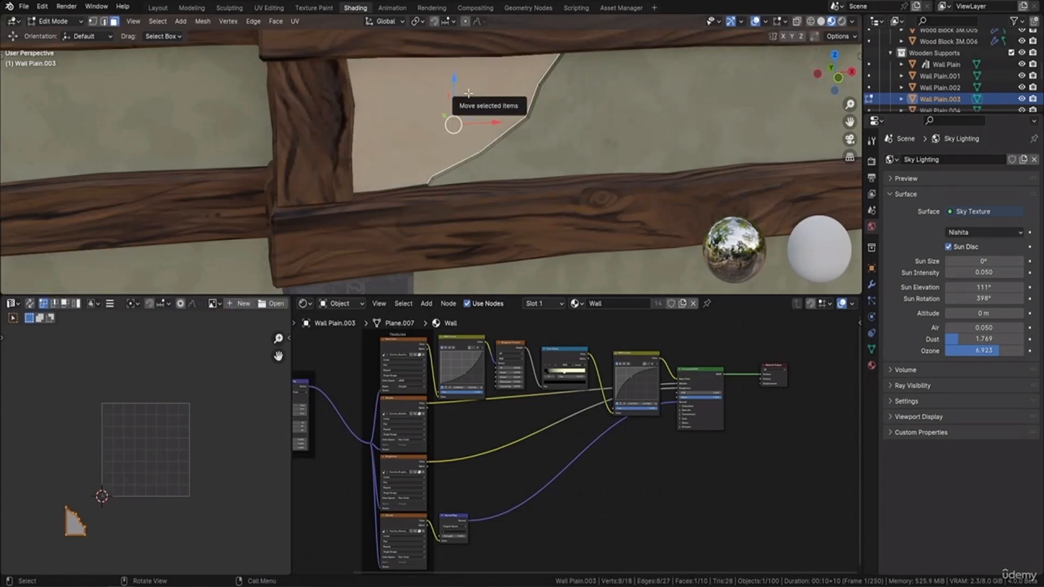
{"action": "key", "text": "1"}
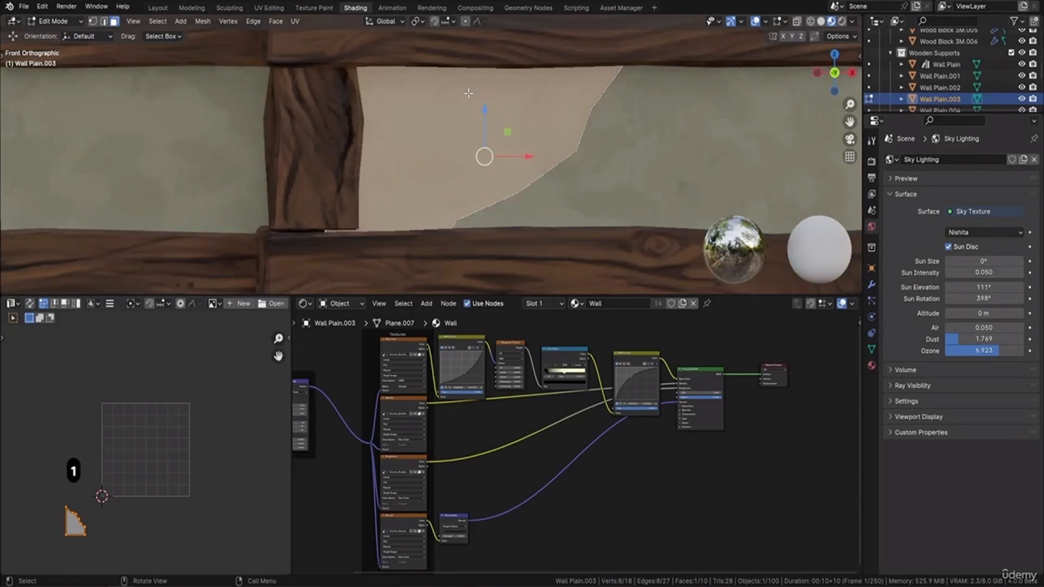
{"action": "scroll", "coordinate": [598, 155], "scroll_direction": "down", "scroll_amount": 3}
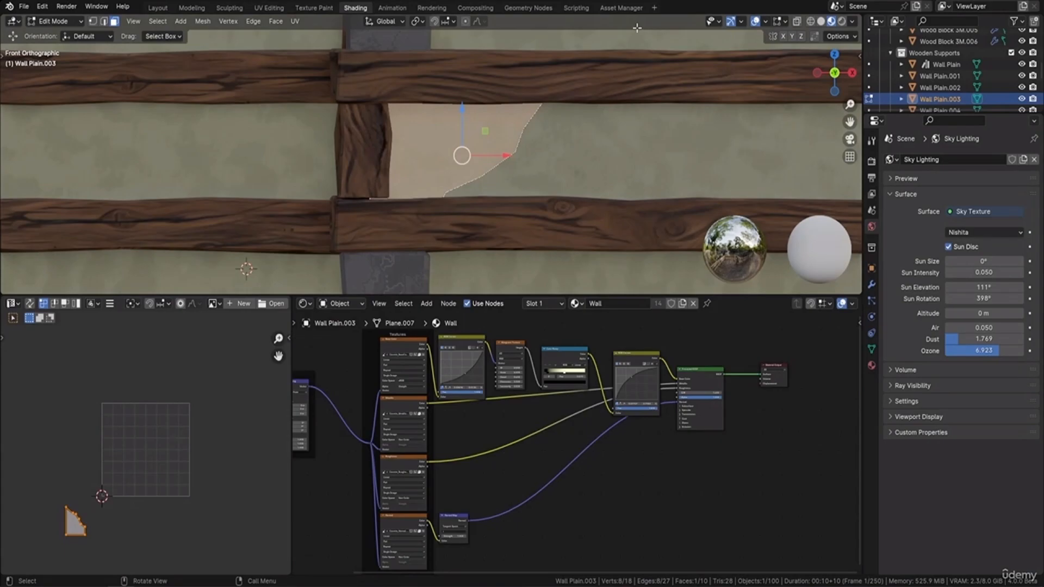
{"action": "left_click", "coordinate": [622, 7]}
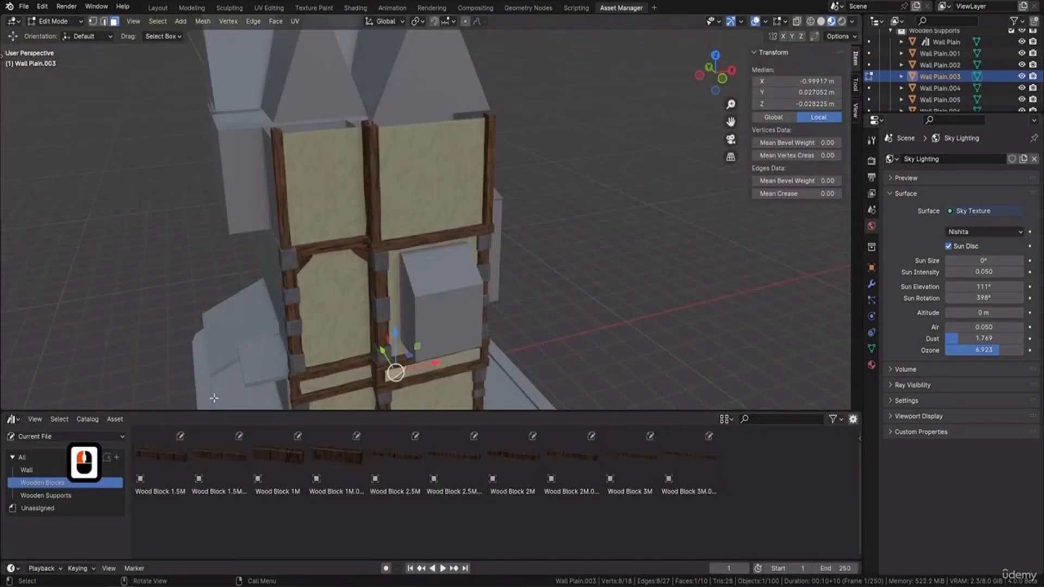
{"action": "left_click", "coordinate": [110, 437]}
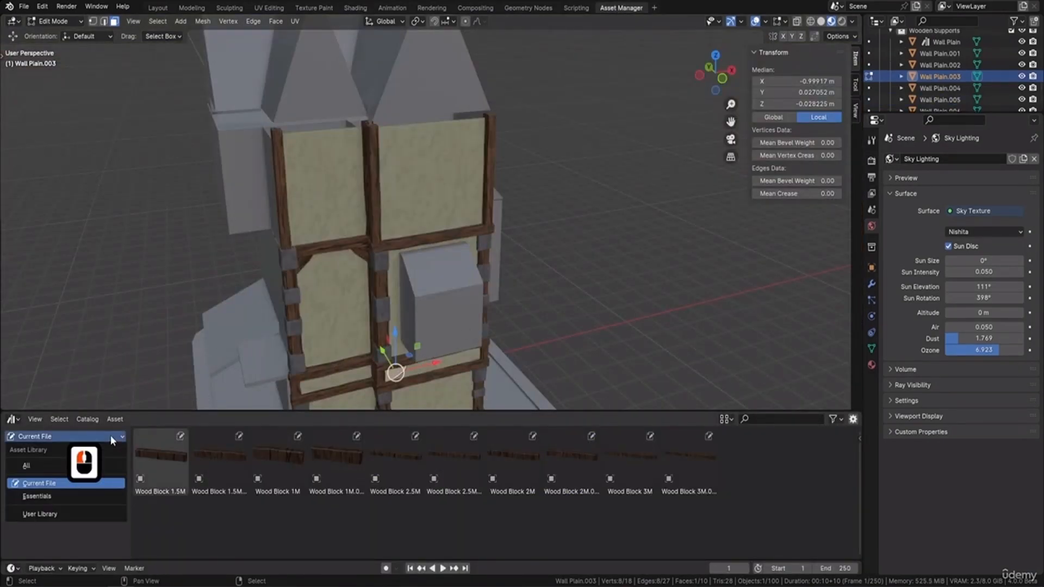
{"action": "left_click", "coordinate": [38, 515]}
{"action": "left_click", "coordinate": [41, 495]}
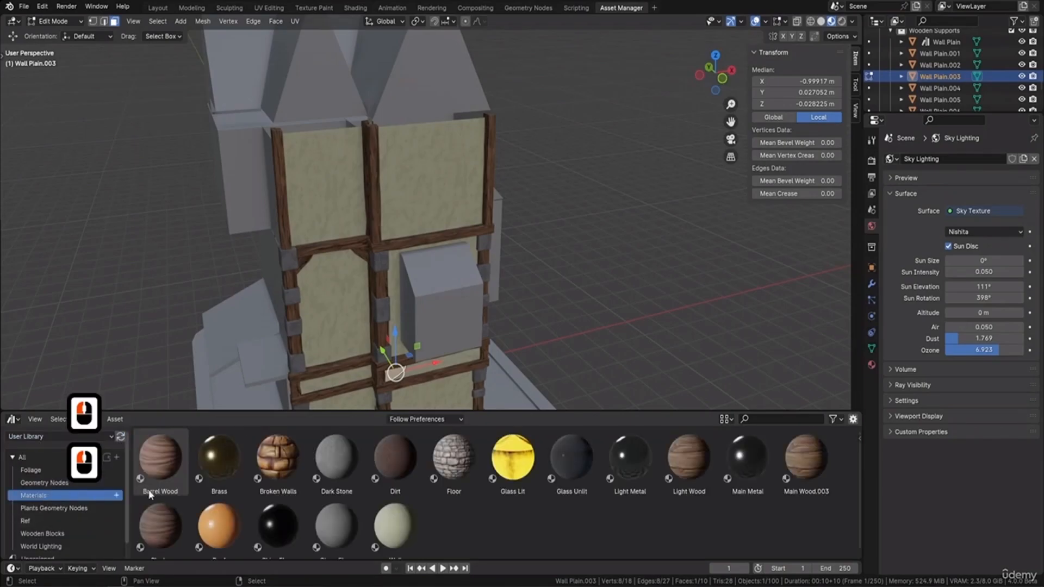
Apply the Broken Walls material from the library to the right bay's narrow wall panel between the horizontal beams
{"action": "left_click", "coordinate": [332, 460]}
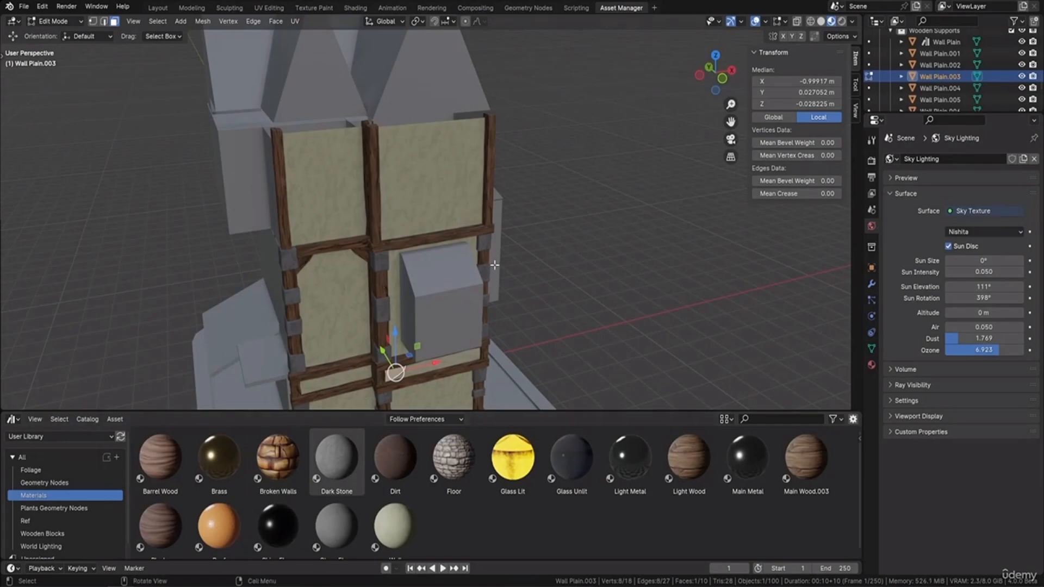
{"action": "middle_click_drag", "start_coordinate": [494, 265], "coordinate": [484, 262]}
{"action": "middle_click_drag", "start_coordinate": [457, 373], "coordinate": [404, 177], "text": "shift"}
{"action": "scroll", "coordinate": [435, 235], "scroll_direction": "up", "scroll_amount": 5}
{"action": "key", "text": "Tab"}
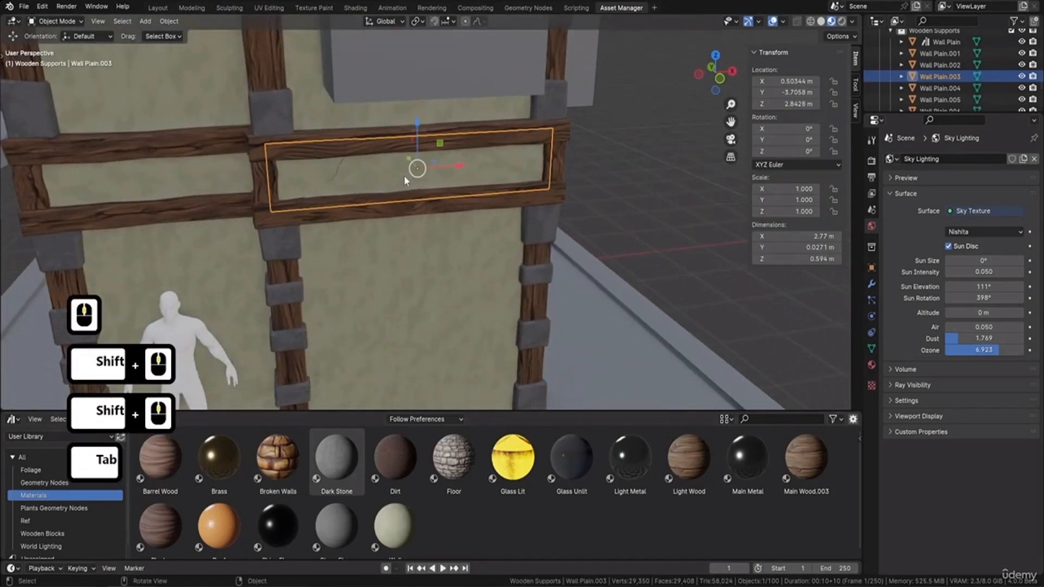
{"action": "left_click_drag", "start_coordinate": [278, 459], "coordinate": [377, 164]}
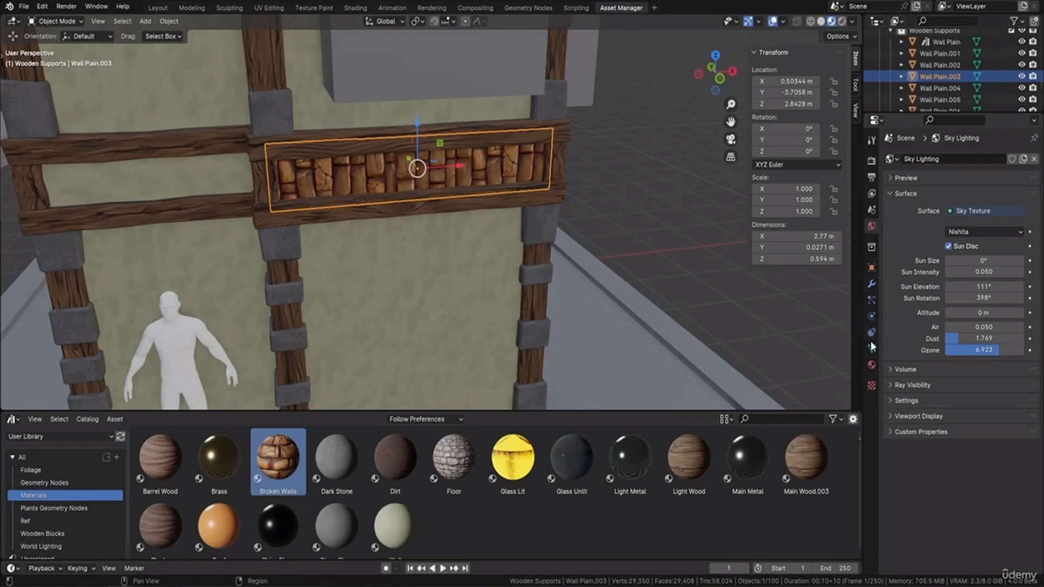
Add a second material slot with the Wall material to the panel and move it above Broken Walls
{"action": "left_click", "coordinate": [872, 364]}
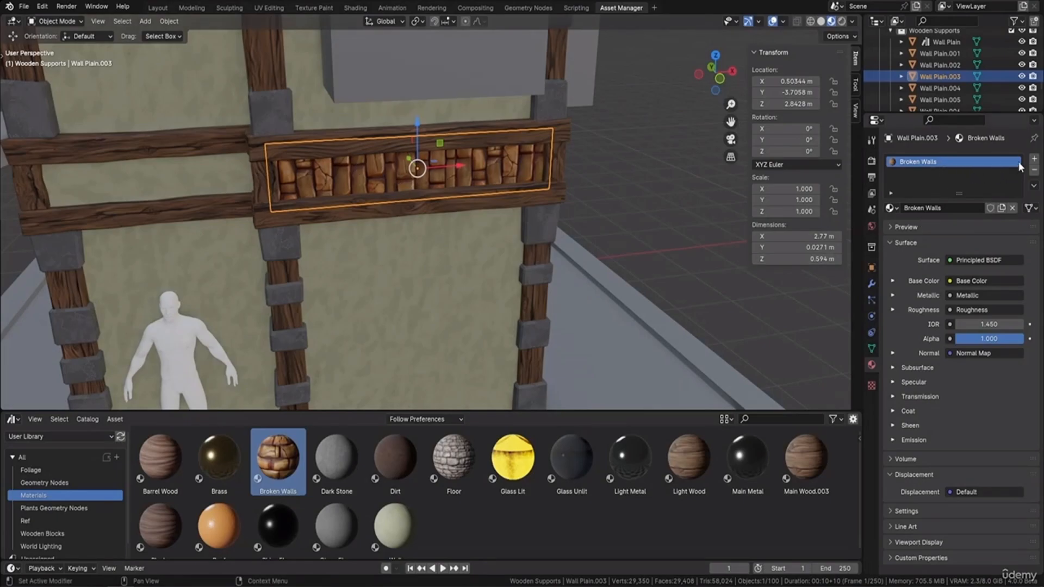
{"action": "left_click", "coordinate": [1035, 159]}
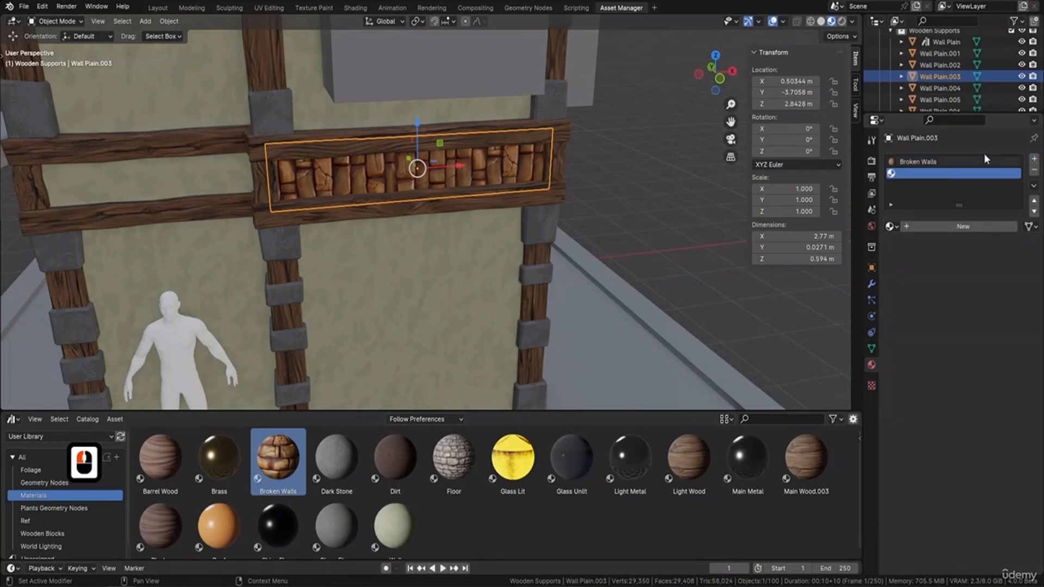
{"action": "left_click", "coordinate": [891, 226]}
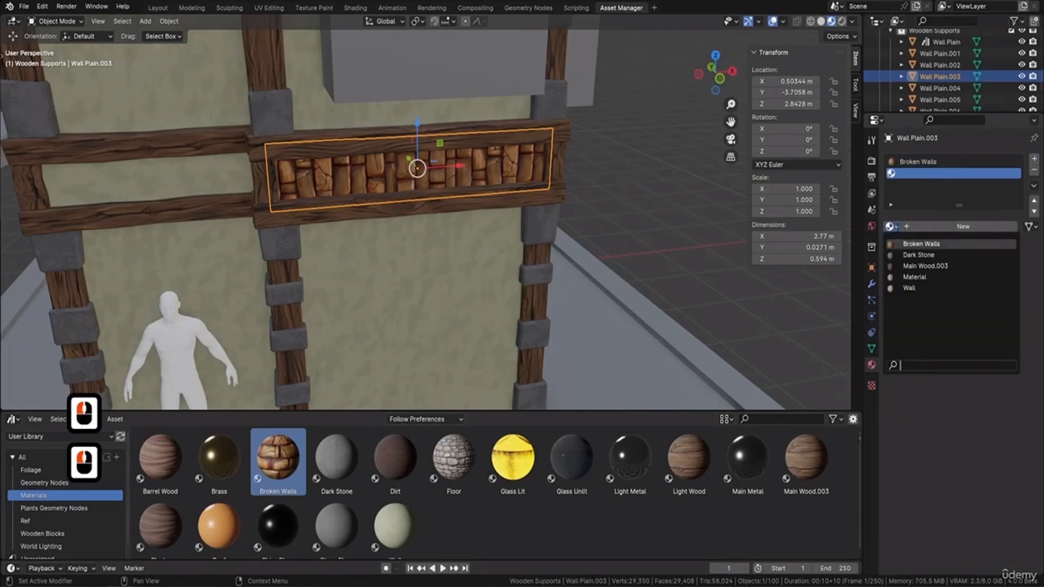
{"action": "left_click", "coordinate": [921, 288]}
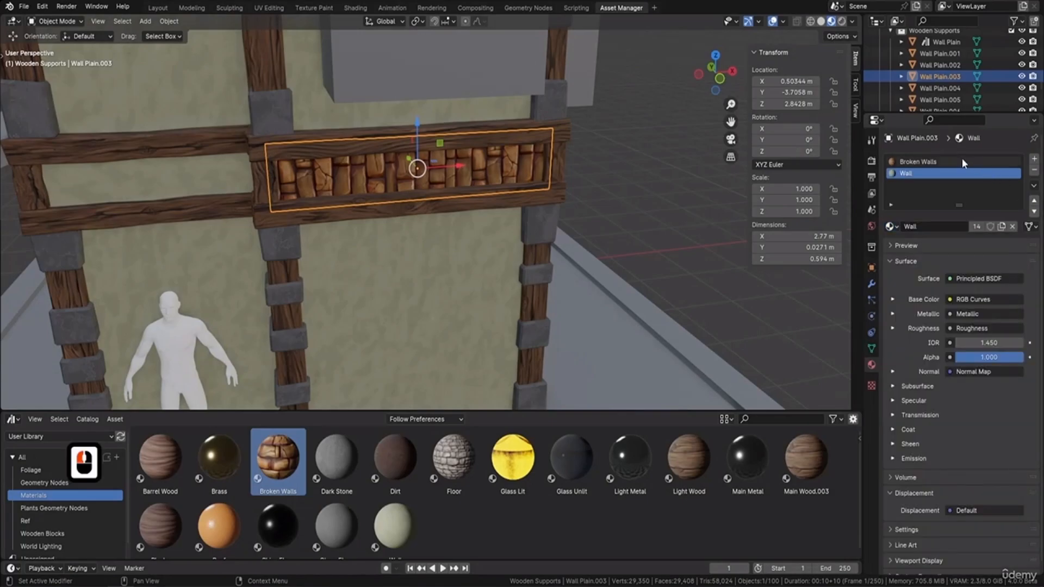
{"action": "left_click", "coordinate": [1034, 202]}
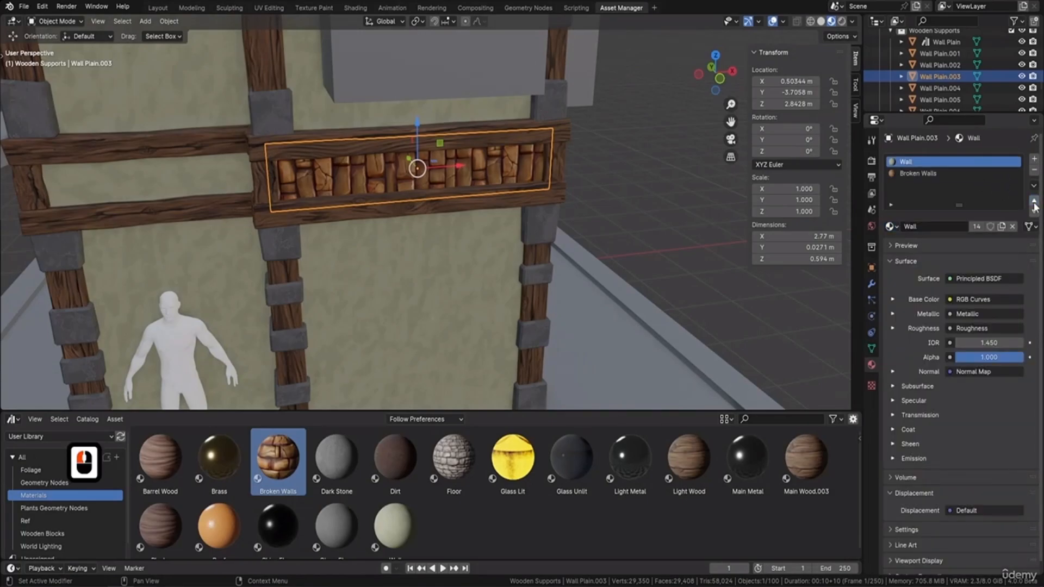
Assign the Wall material to all faces of the narrow wall panel
{"action": "key", "text": "Tab"}
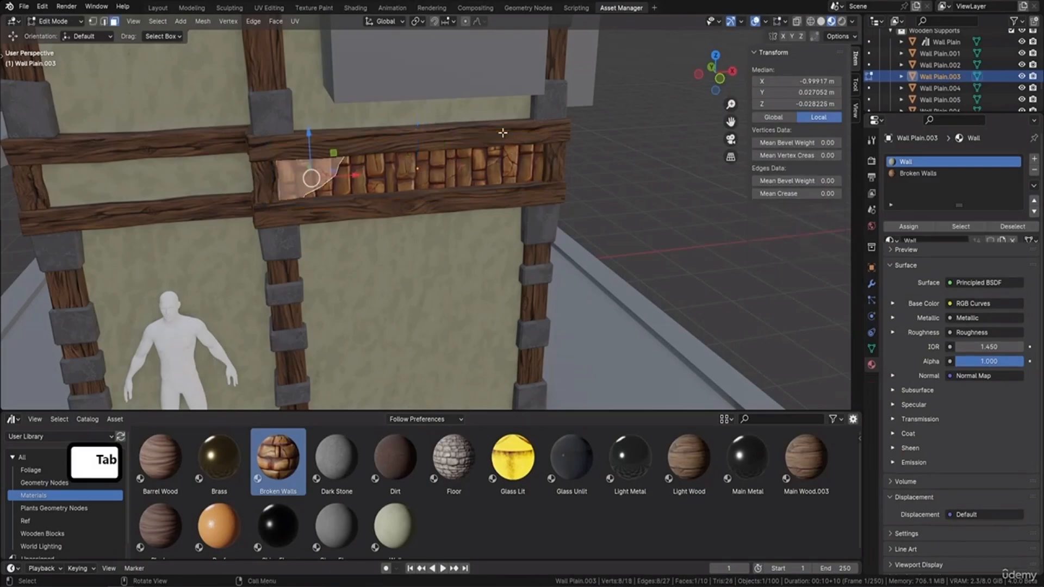
{"action": "key", "text": "a"}
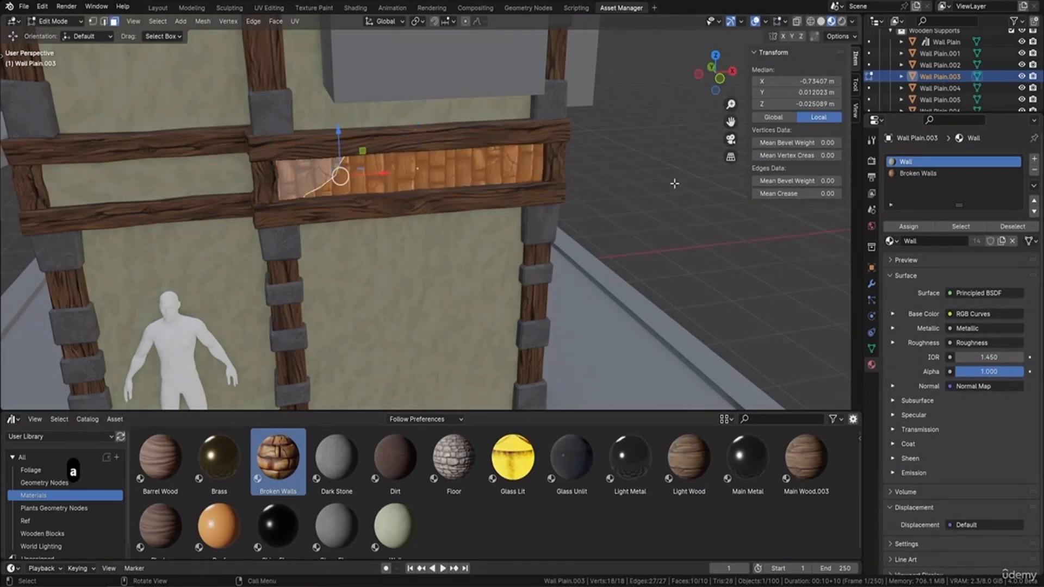
{"action": "left_click", "coordinate": [922, 228]}
{"action": "key", "text": "Tab"}
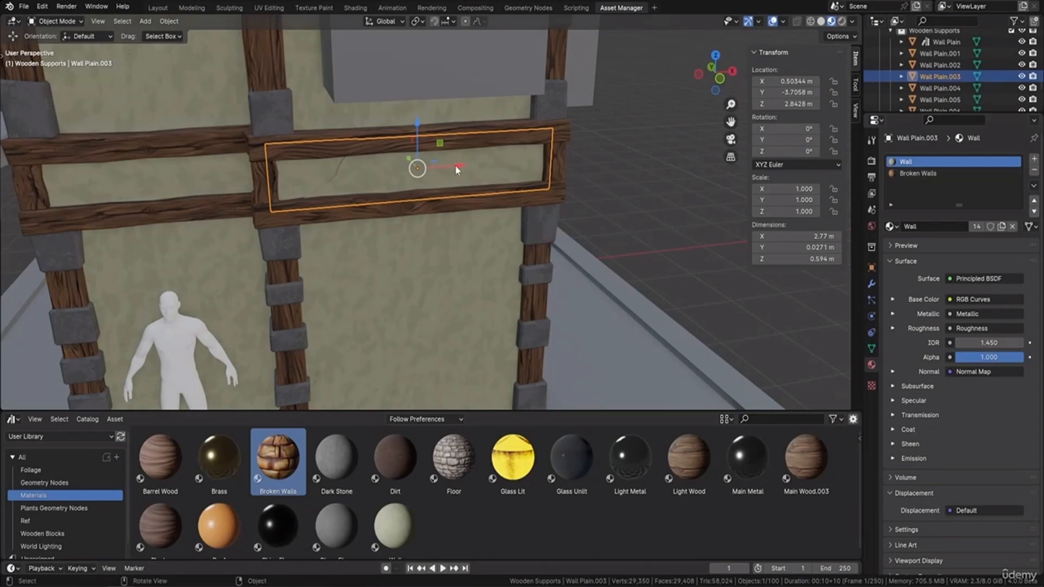
Assign the Broken Walls material to the panel's knife-cut face beside the centre post
{"action": "key", "text": "Tab"}
{"action": "left_click", "coordinate": [345, 157]}
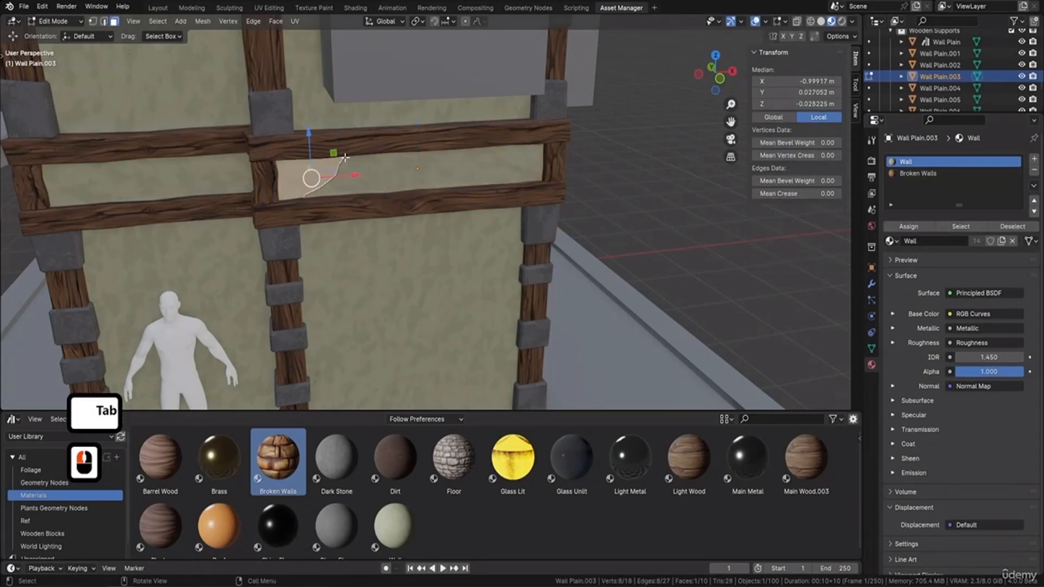
{"action": "key", "text": "KP_1"}
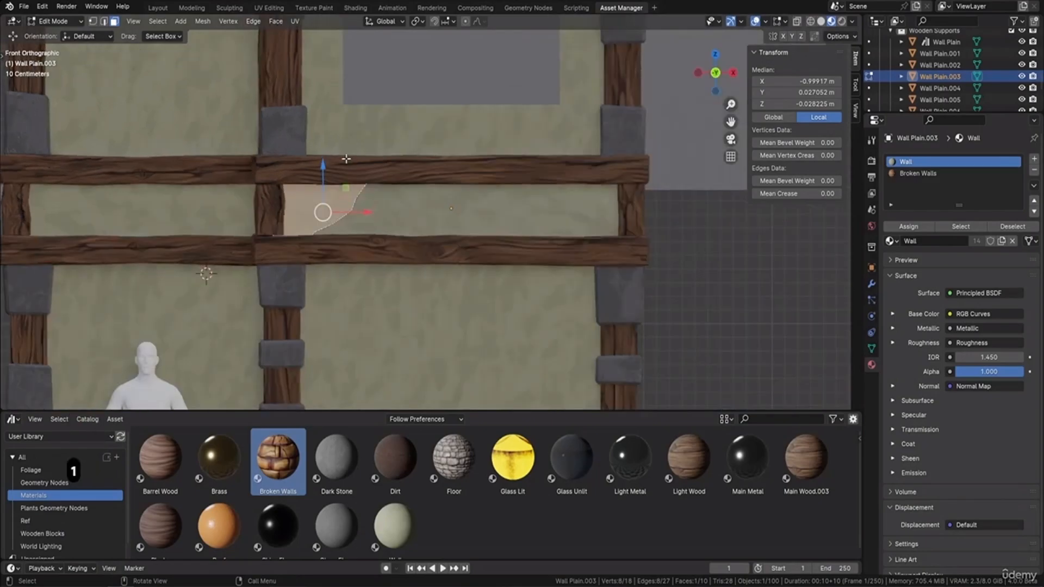
{"action": "scroll", "coordinate": [346, 158], "scroll_direction": "down", "scroll_amount": 1}
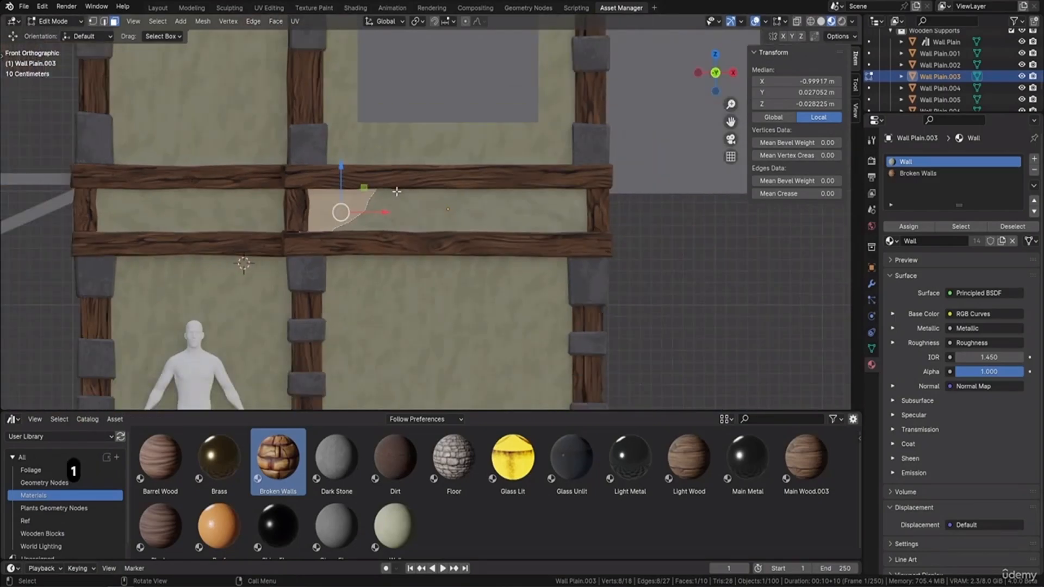
{"action": "left_click", "coordinate": [919, 173]}
{"action": "left_click", "coordinate": [923, 230]}
{"action": "scroll", "coordinate": [441, 225], "scroll_direction": "up", "scroll_amount": 2}
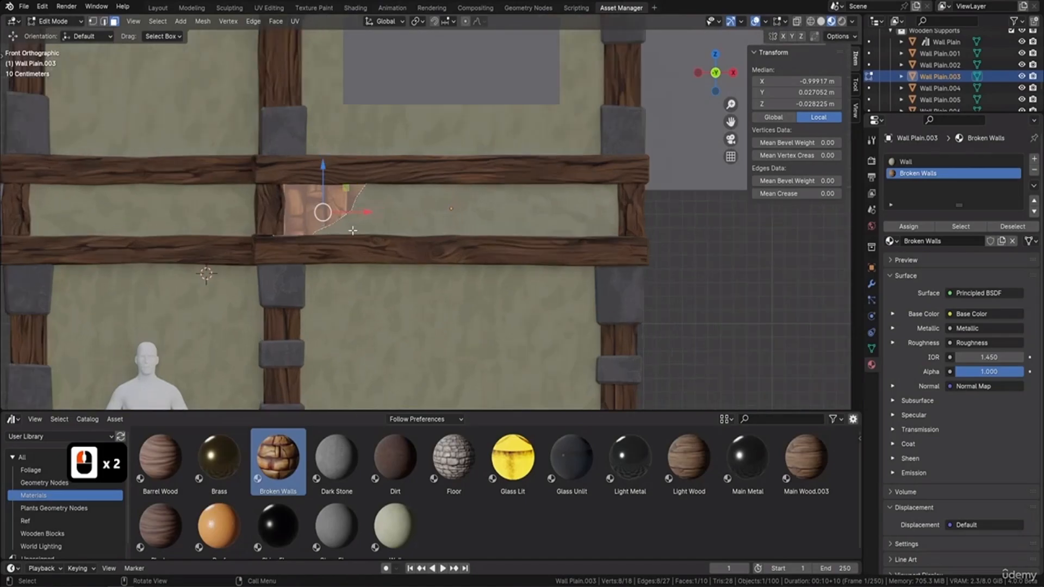
{"action": "middle_click_drag", "start_coordinate": [384, 243], "coordinate": [465, 211], "text": "shift"}
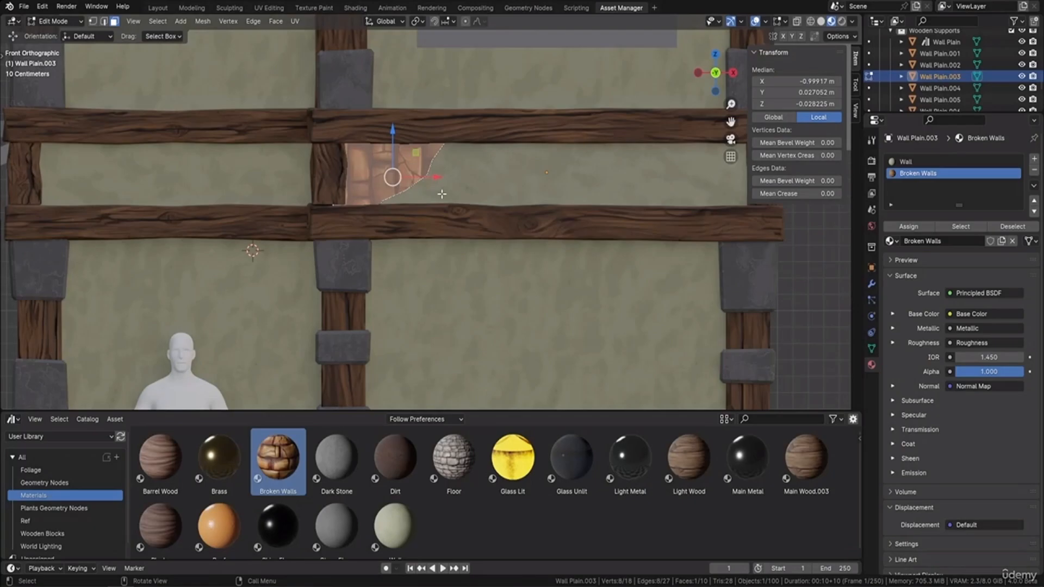
Try projecting the knife-cut face's UVs from the front view and from an angled view
{"action": "key", "text": "u"}
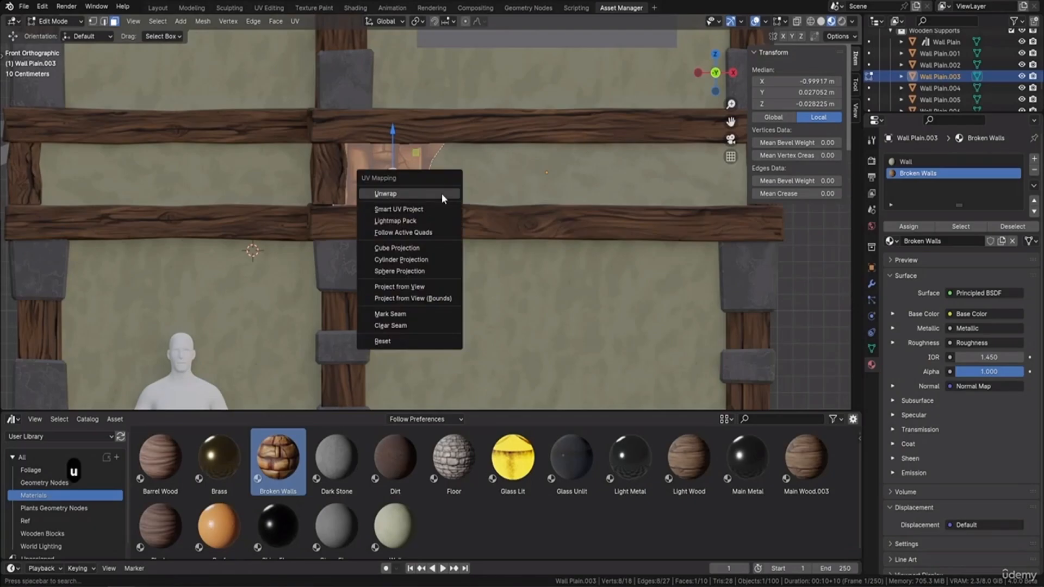
{"action": "left_click", "coordinate": [424, 288]}
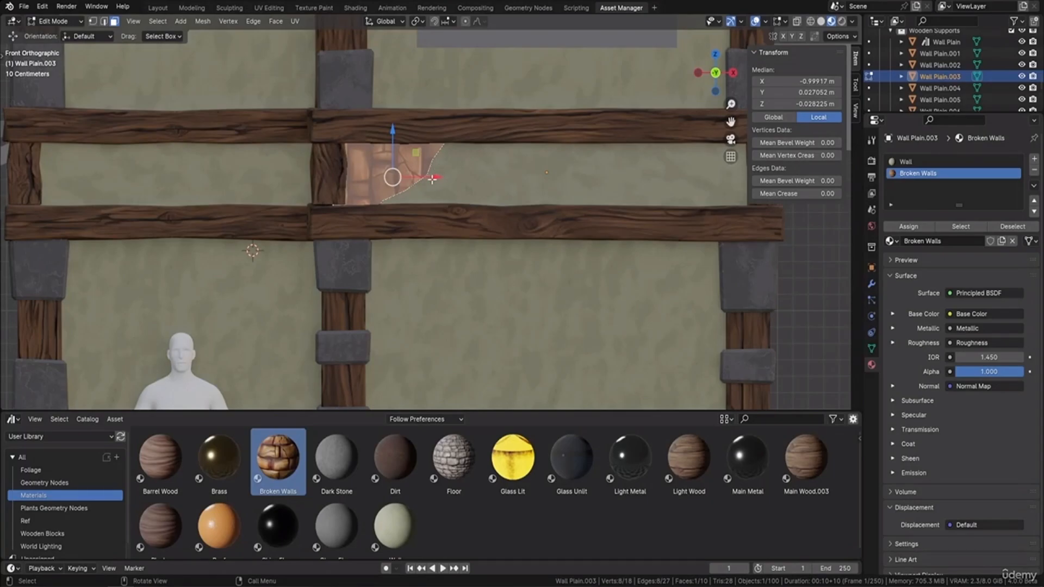
{"action": "middle_click_drag", "start_coordinate": [335, 223], "coordinate": [410, 233]}
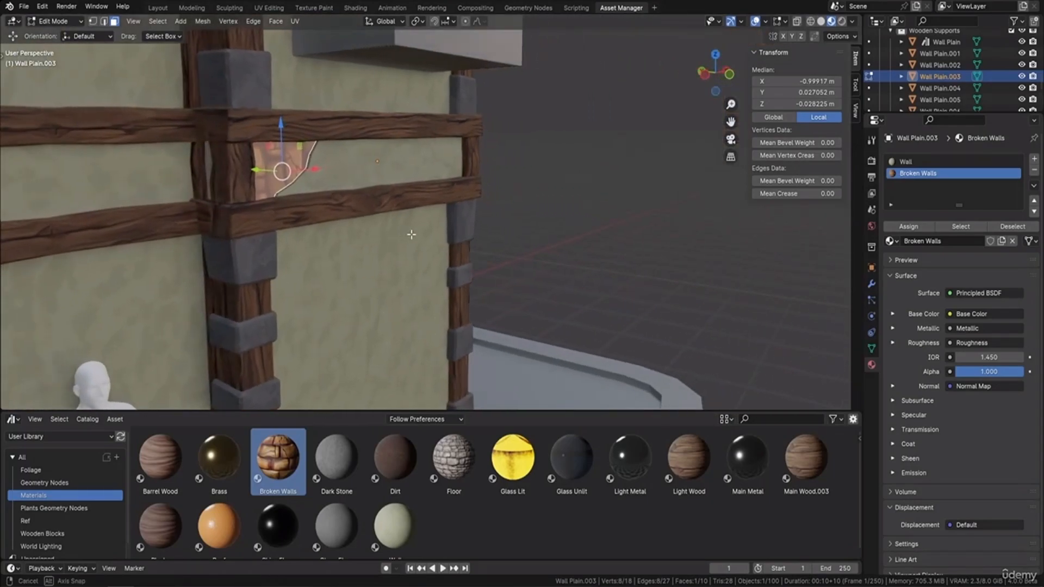
{"action": "key", "text": "u"}
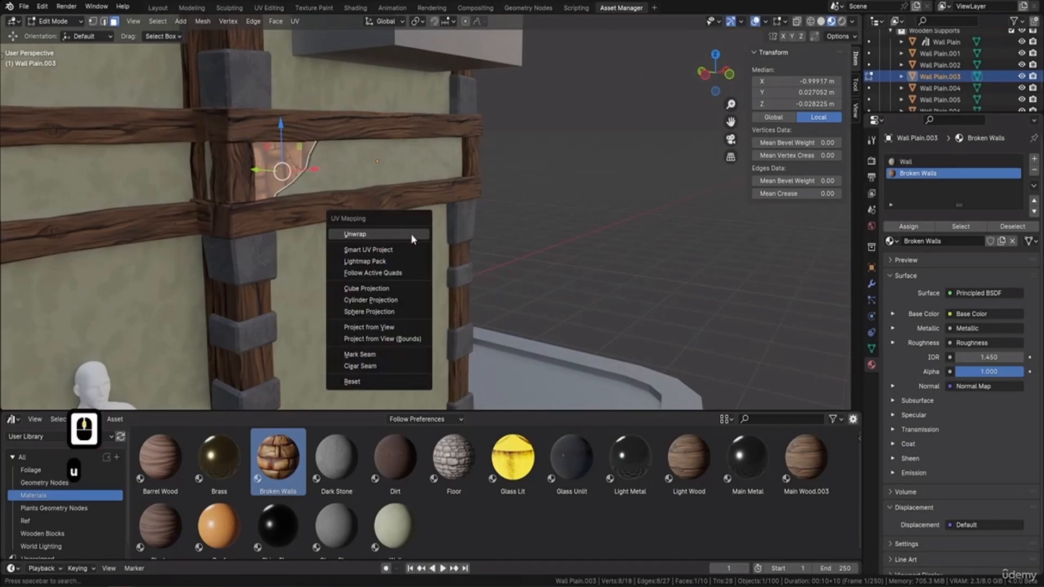
{"action": "left_click", "coordinate": [383, 328]}
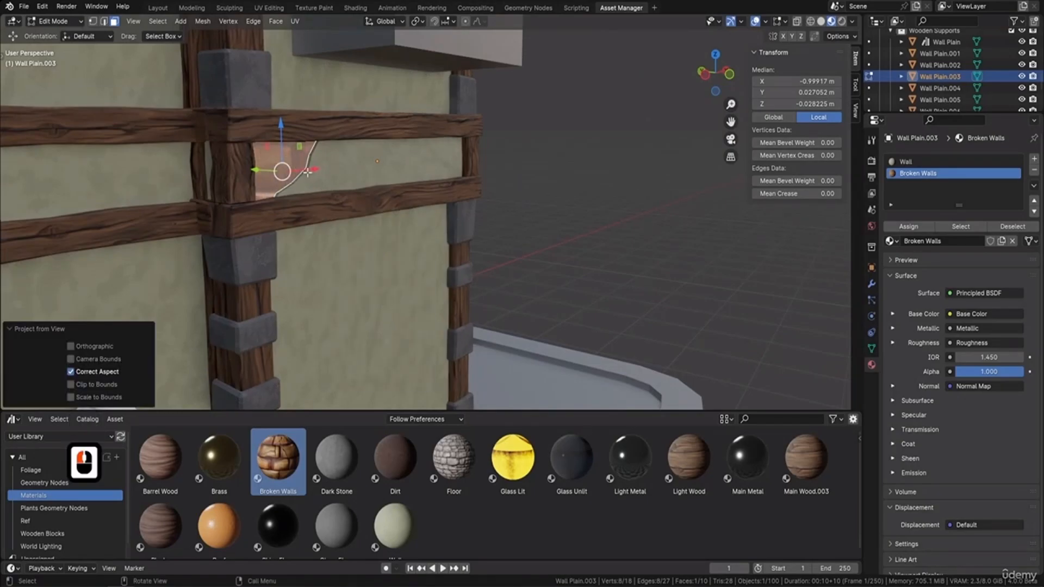
{"action": "middle_click_drag", "start_coordinate": [321, 169], "coordinate": [312, 196]}
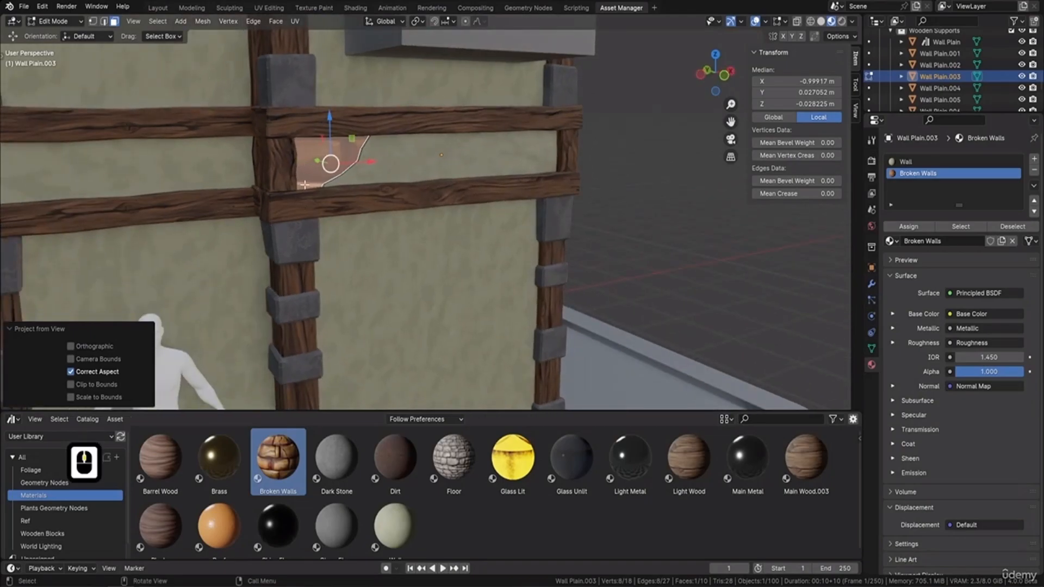
Unwrap the knife-cut face with Project from View in front orthographic view
{"action": "key", "text": "KP_1"}
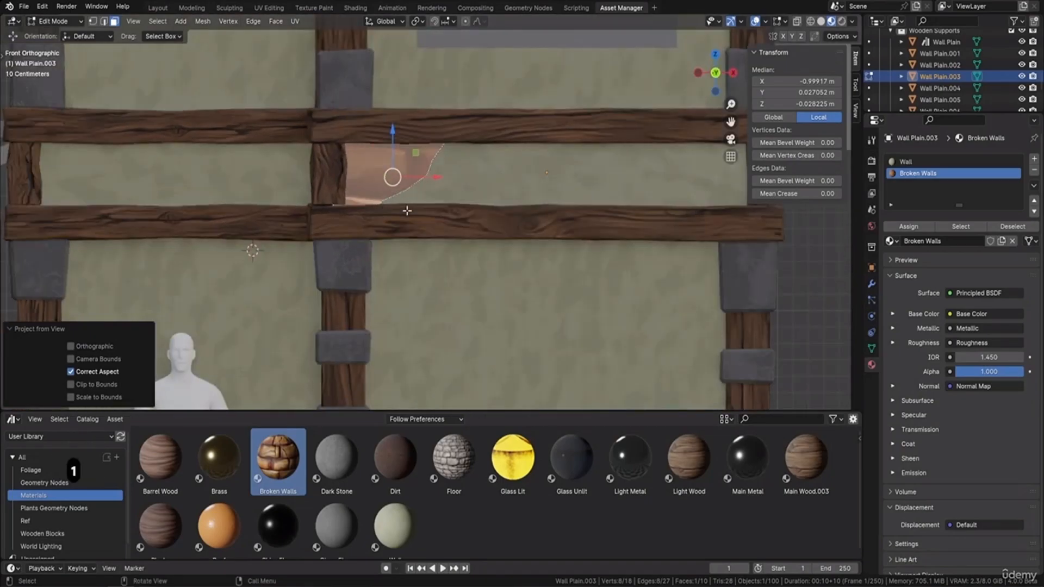
{"action": "key", "text": "u"}
{"action": "left_click", "coordinate": [462, 211]}
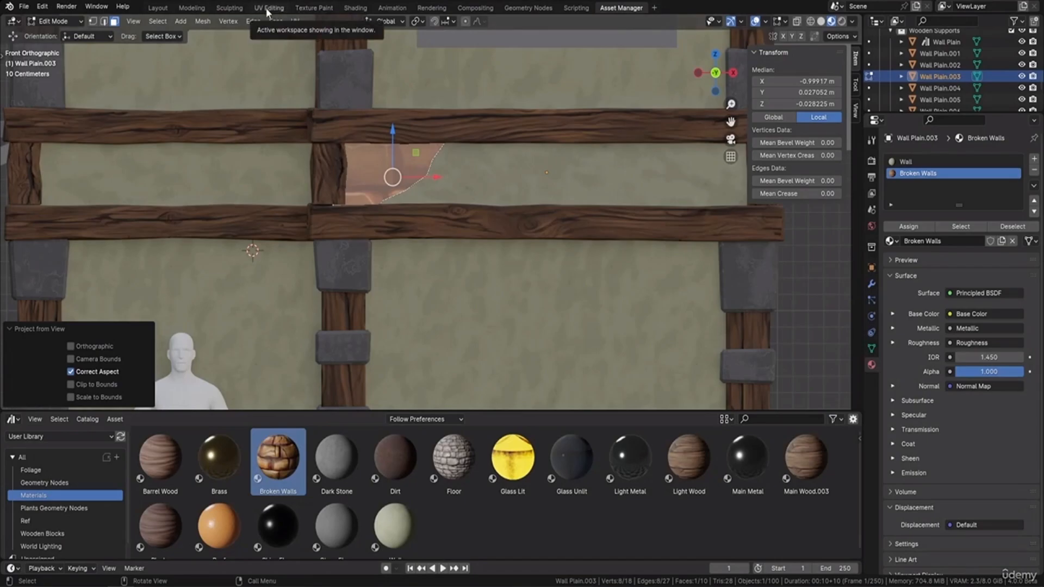
Scale up the knife-cut face's UVs over the brick texture in the Shading workspace and check the smaller bricks on the wall
{"action": "left_click", "coordinate": [350, 8]}
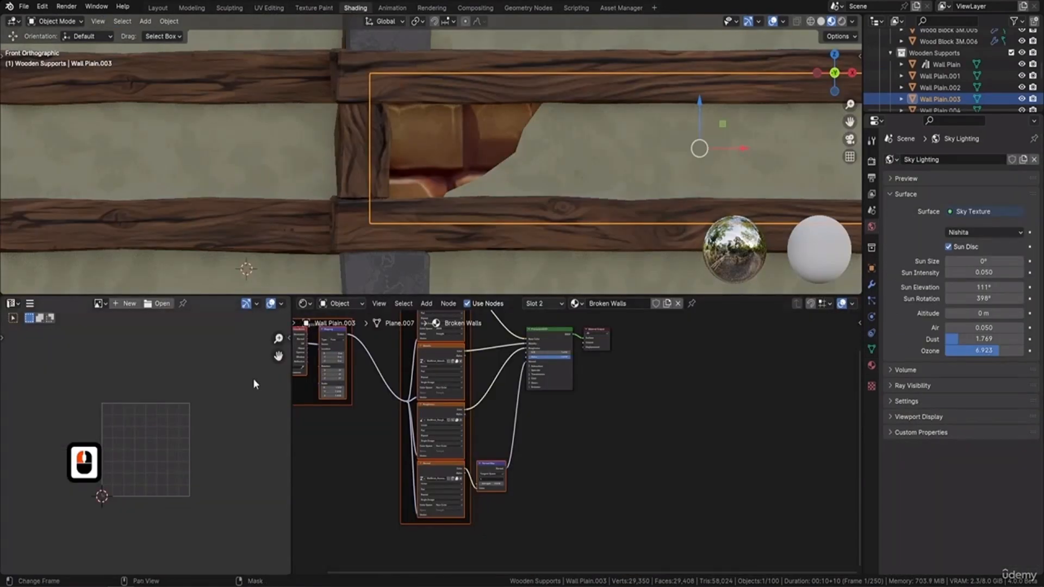
{"action": "key", "text": "Tab"}
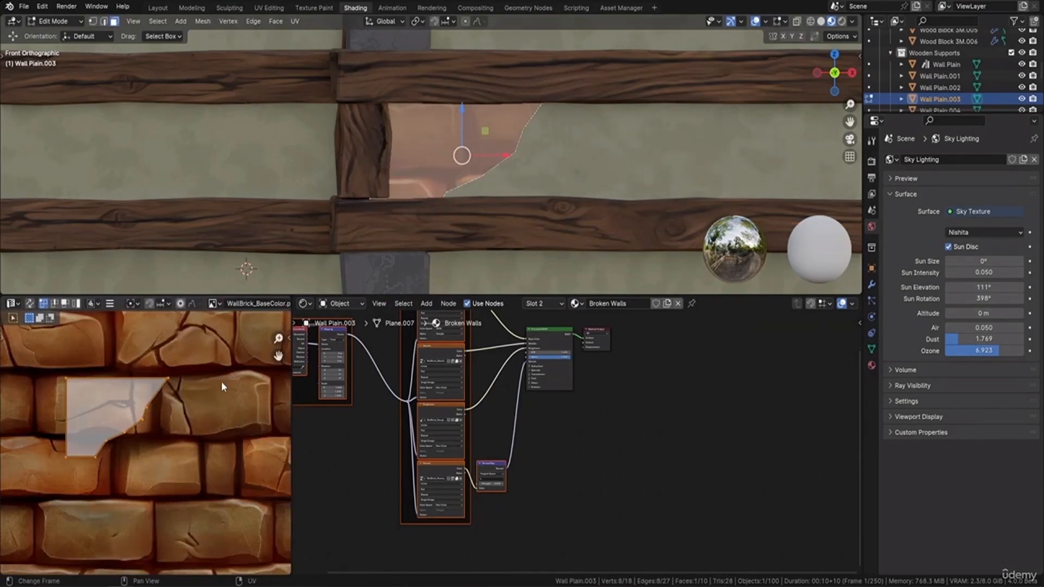
{"action": "scroll", "coordinate": [163, 407], "scroll_direction": "down", "scroll_amount": 8}
{"action": "key", "text": "s"}
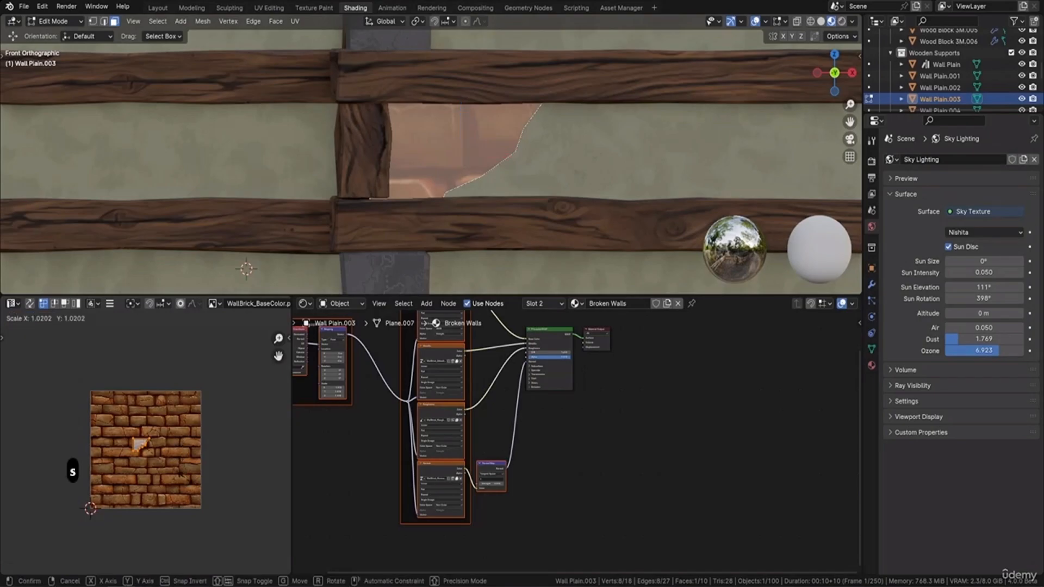
{"action": "left_click", "coordinate": [270, 520]}
{"action": "key", "text": "Tab"}
{"action": "scroll", "coordinate": [468, 214], "scroll_direction": "down", "scroll_amount": 3}
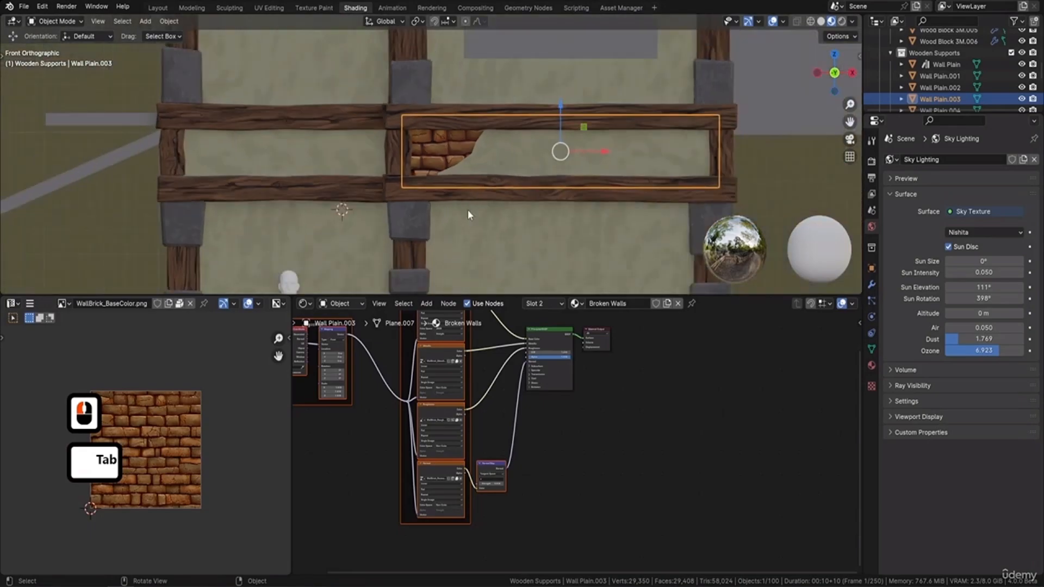
{"action": "scroll", "coordinate": [466, 211], "scroll_direction": "down", "scroll_amount": 2}
{"action": "middle_click_drag", "start_coordinate": [454, 213], "coordinate": [436, 195], "text": "shift"}
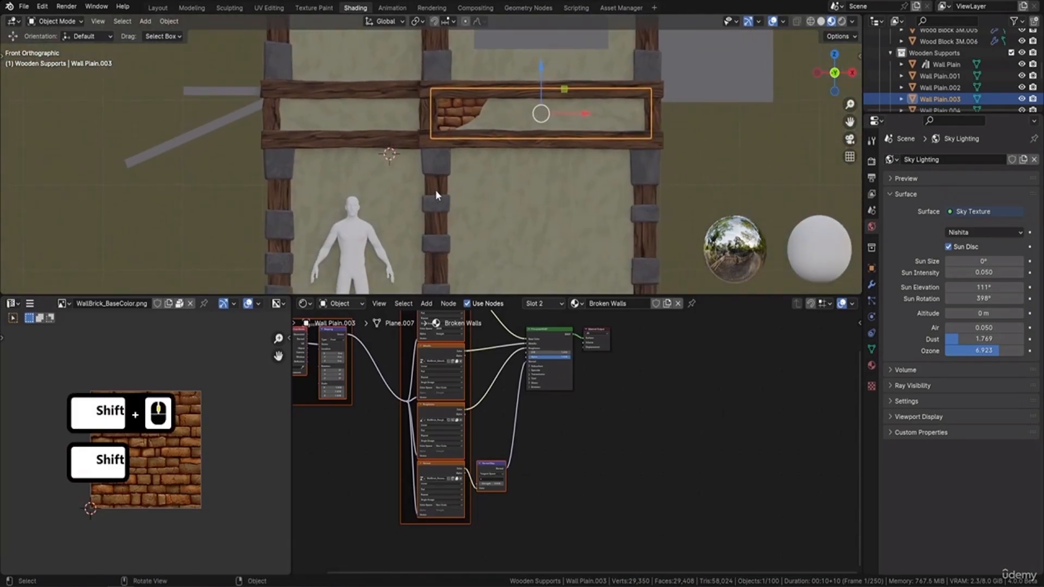
Move the human reference figure up and about 0.19 m forward beside the exposed brick patch for a scale comparison
{"action": "left_click", "coordinate": [335, 254]}
{"action": "left_click_drag", "start_coordinate": [352, 233], "coordinate": [467, 129]}
{"action": "middle_click_drag", "start_coordinate": [468, 130], "coordinate": [451, 144]}
{"action": "middle_click_drag", "start_coordinate": [483, 106], "coordinate": [481, 153], "text": "shift"}
{"action": "left_click_drag", "start_coordinate": [477, 129], "coordinate": [460, 135]}
{"action": "middle_click_drag", "start_coordinate": [463, 136], "coordinate": [605, 147]}
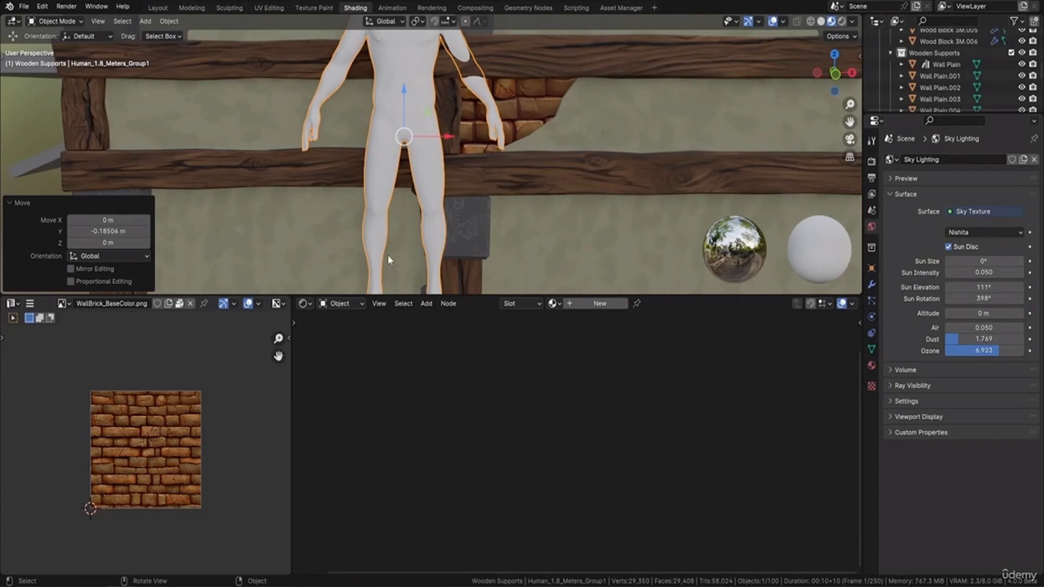
Scale the knife-cut face's UVs down to about 0.80 over the brick texture
{"action": "left_click", "coordinate": [532, 101]}
{"action": "key", "text": "Tab"}
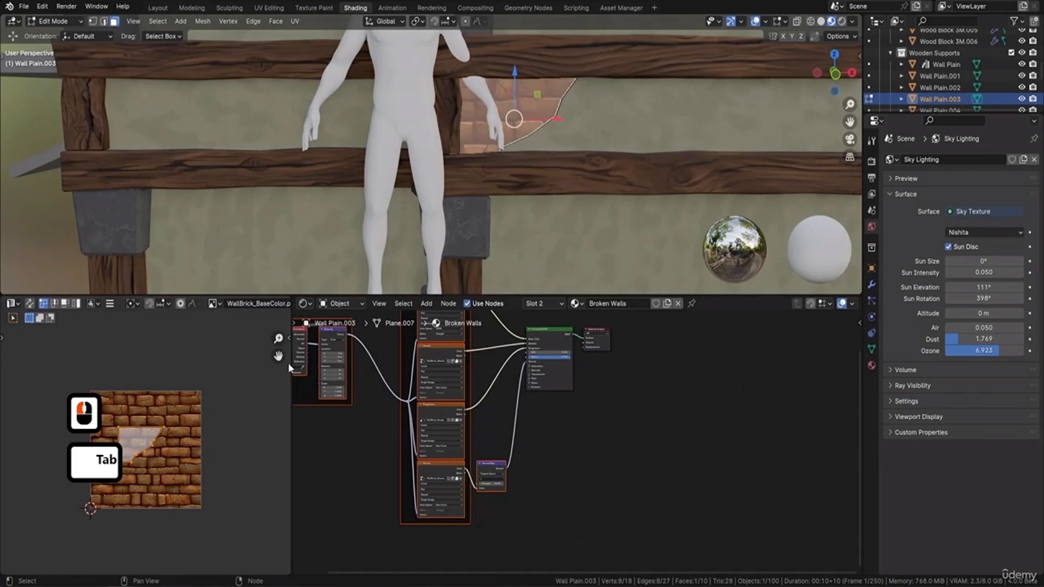
{"action": "key", "text": "s"}
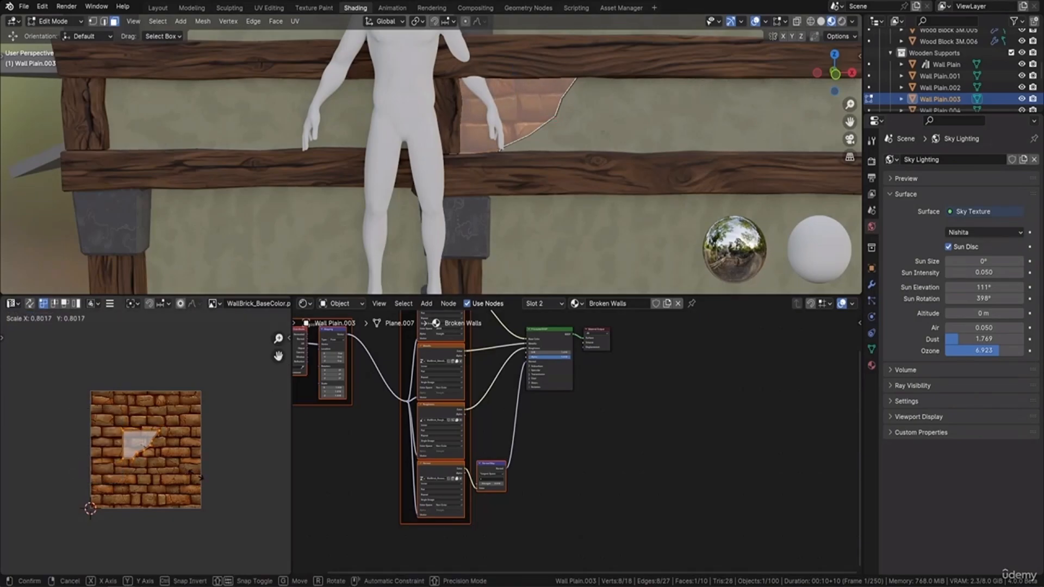
{"action": "left_click", "coordinate": [202, 479]}
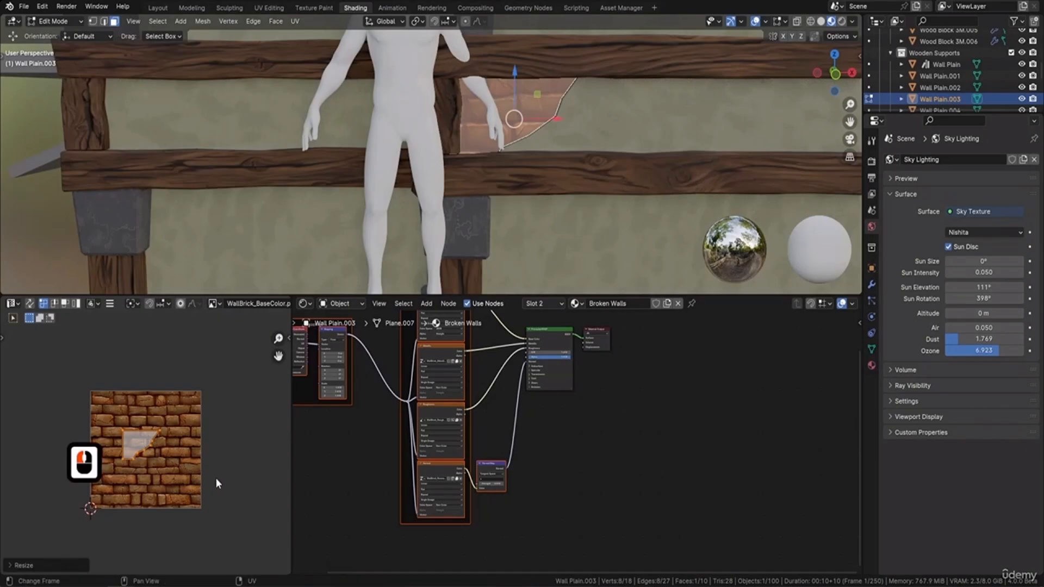
Shift the knife-cut face's UVs about 0.128 along Y on the brick texture, then leave editing and deselect everything
{"action": "key", "text": "g"}
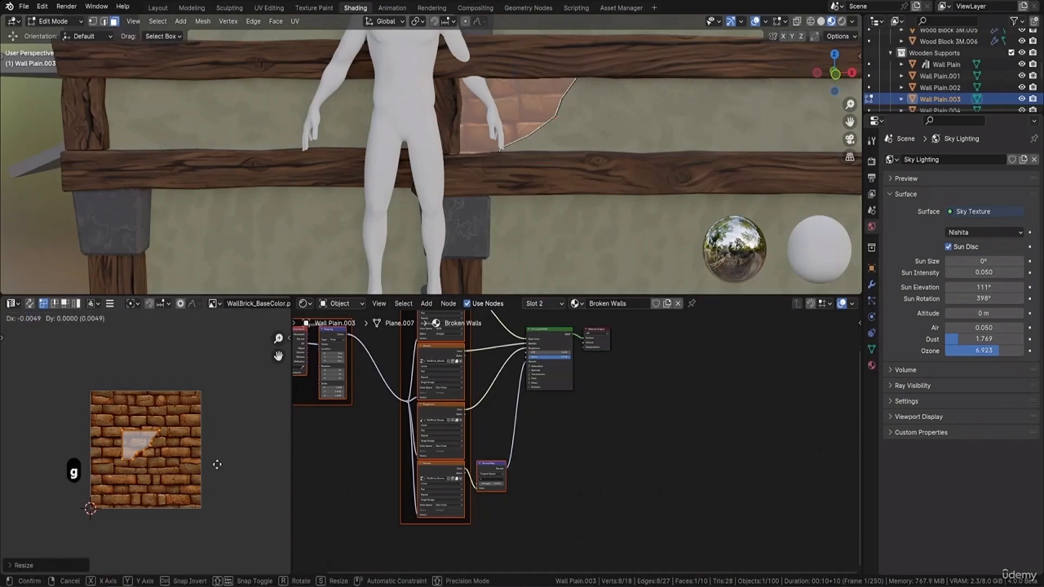
{"action": "key", "text": "y"}
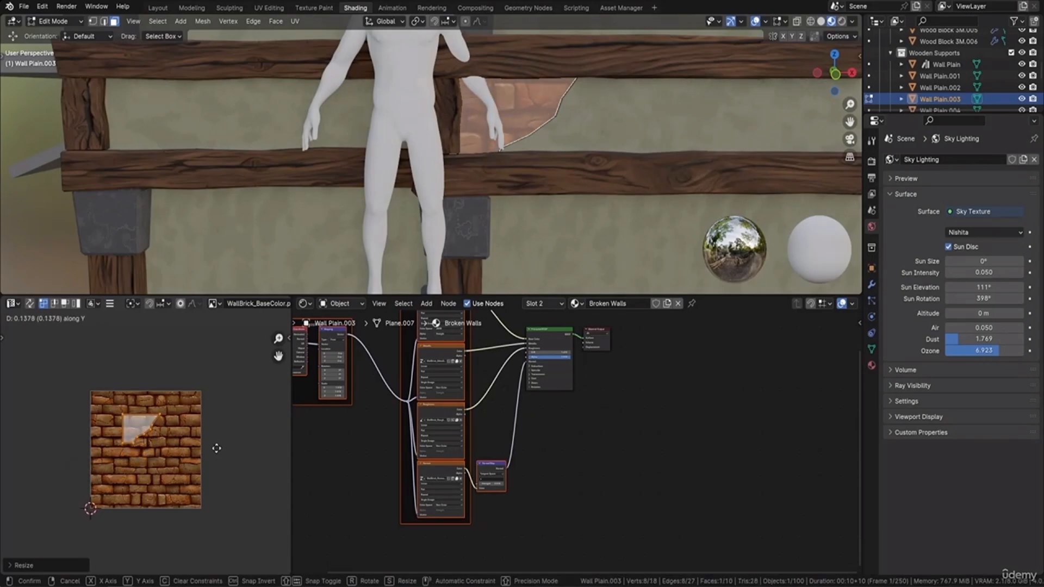
{"action": "key", "text": "shift"}
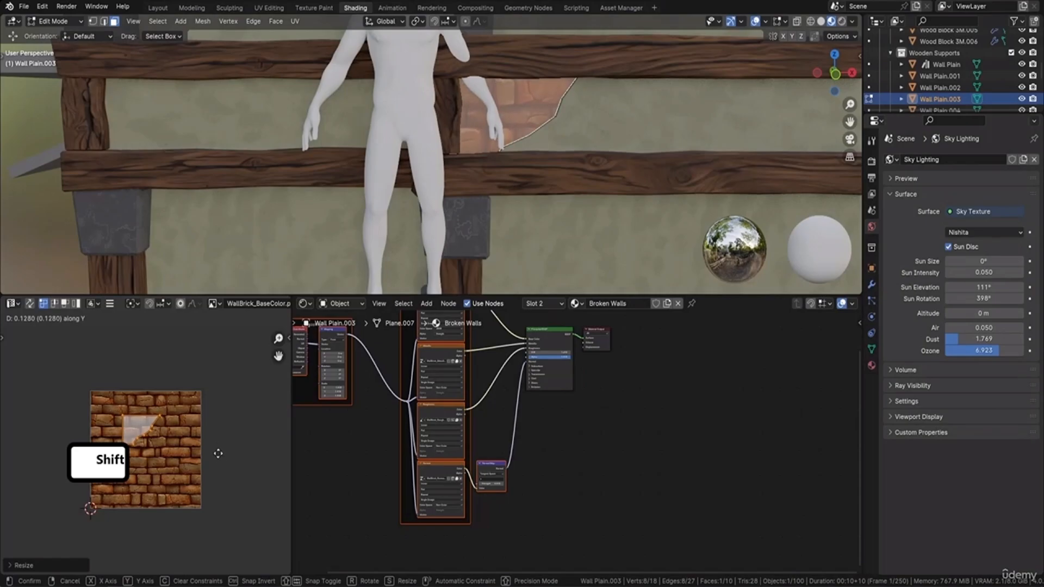
{"action": "left_click", "coordinate": [218, 453], "text": "shift"}
{"action": "key", "text": "Tab"}
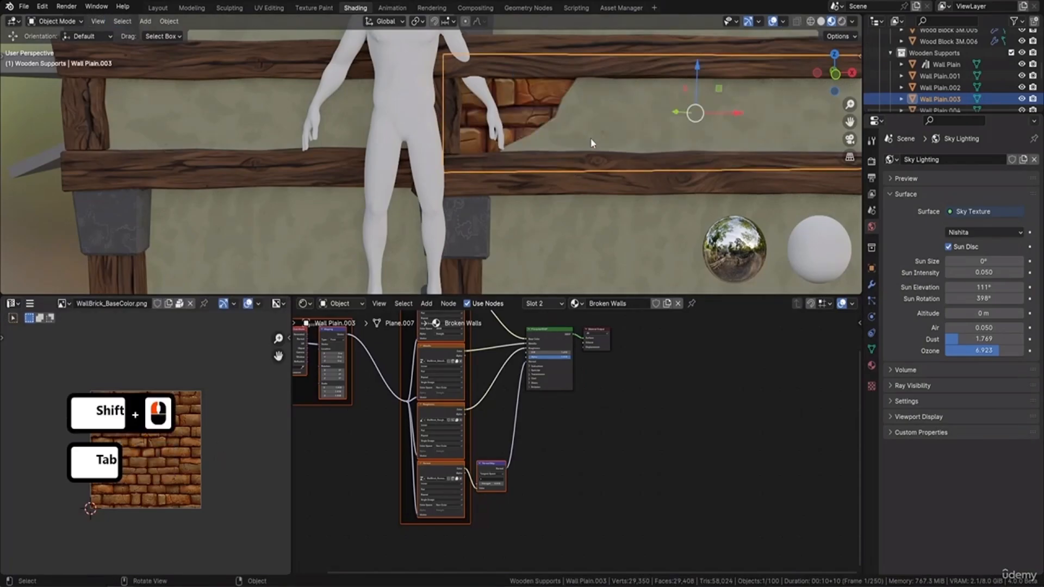
{"action": "key", "text": "a"}
{"action": "key", "text": "a"}
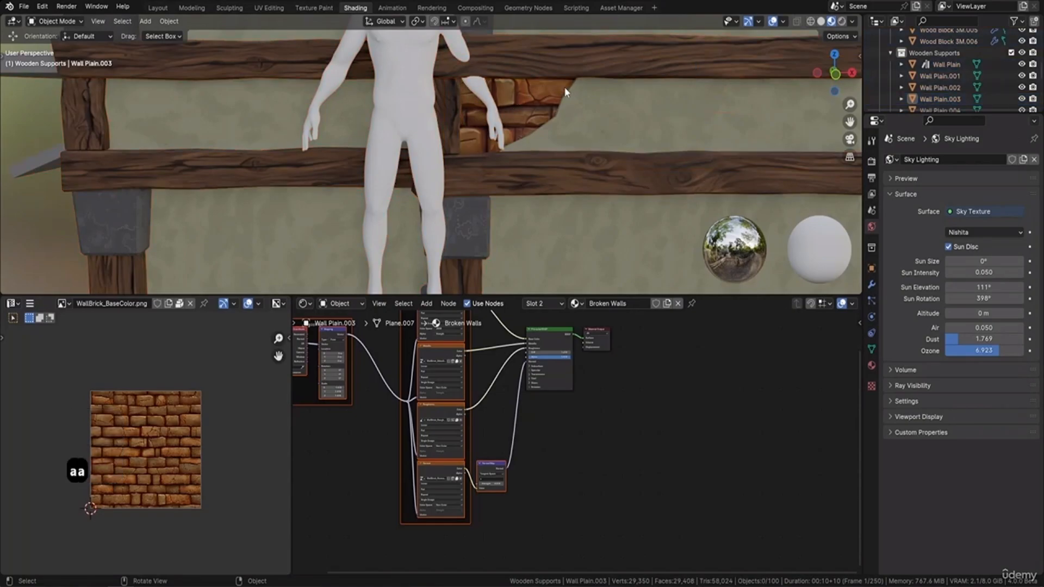
Shift the human reference figure along Y and lower it about 1.65 m to the ground in front of the house
{"action": "middle_click_drag", "start_coordinate": [565, 87], "coordinate": [460, 142]}
{"action": "left_click", "coordinate": [473, 156]}
{"action": "key", "text": "g"}
{"action": "key", "text": "y"}
{"action": "left_click", "coordinate": [384, 116]}
{"action": "left_click_drag", "start_coordinate": [384, 116], "coordinate": [384, 237]}
{"action": "middle_click_drag", "start_coordinate": [385, 236], "coordinate": [543, 198]}
{"action": "scroll", "coordinate": [598, 142], "scroll_direction": "down", "scroll_amount": 2}
Examine the exposed brick patch and the house front in rendered shading, from close up and from a distance
{"action": "left_click", "coordinate": [843, 23]}
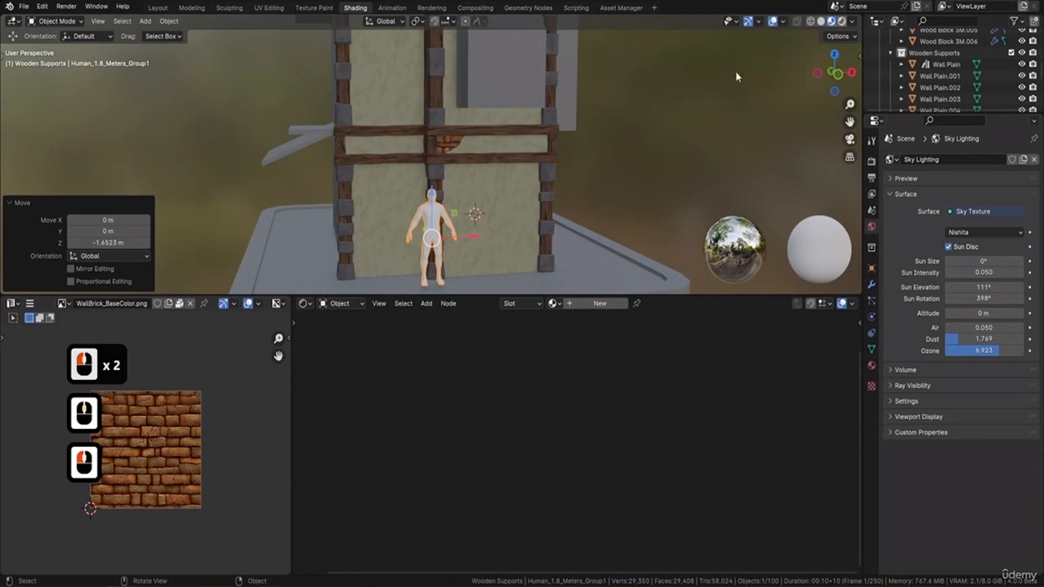
{"action": "middle_click_drag", "start_coordinate": [475, 148], "coordinate": [524, 153]}
{"action": "scroll", "coordinate": [467, 145], "scroll_direction": "up", "scroll_amount": 5}
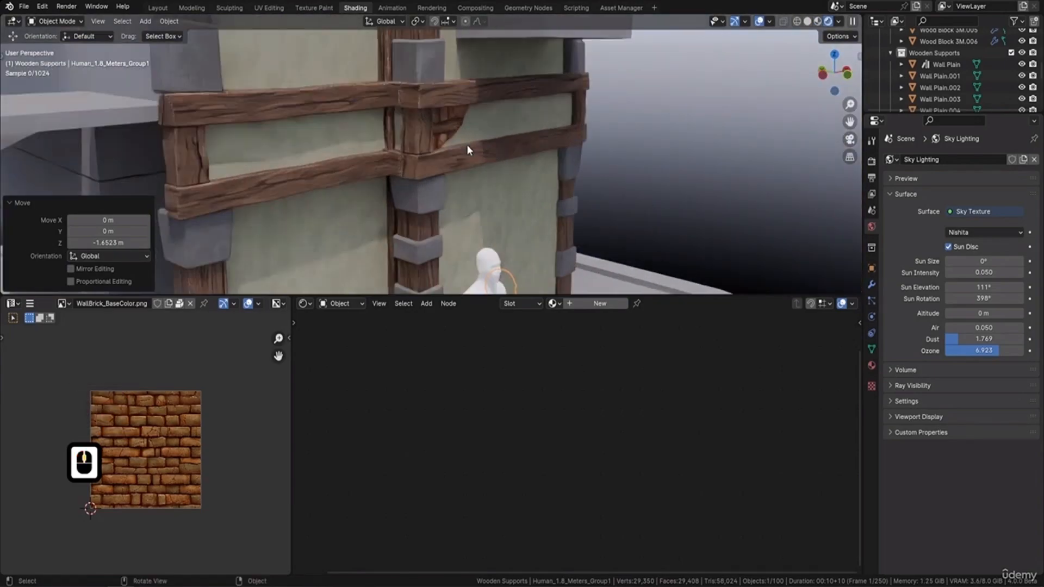
{"action": "scroll", "coordinate": [546, 142], "scroll_direction": "down", "scroll_amount": 4}
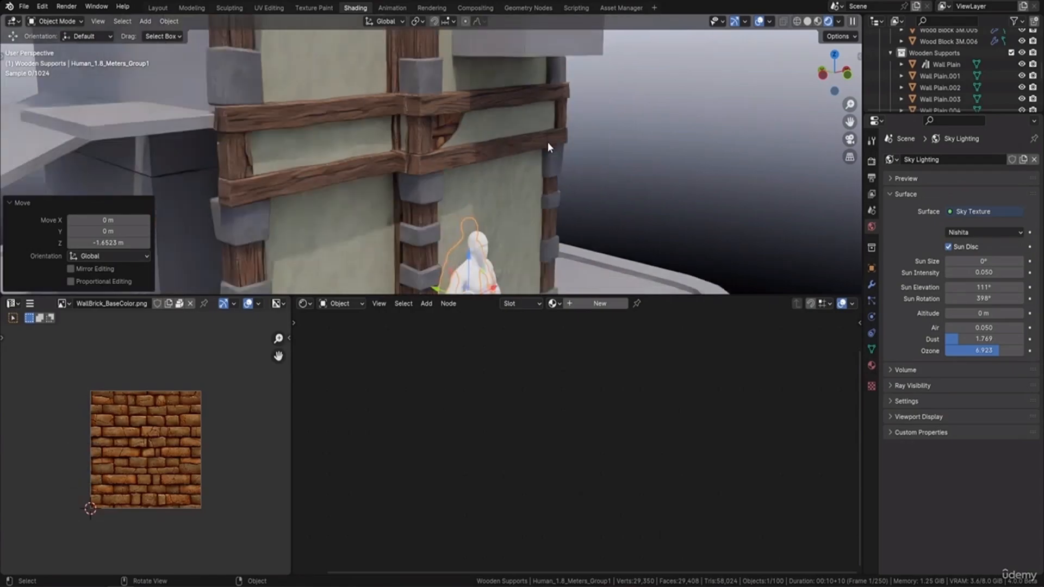
{"action": "middle_click_drag", "start_coordinate": [547, 142], "coordinate": [564, 105]}
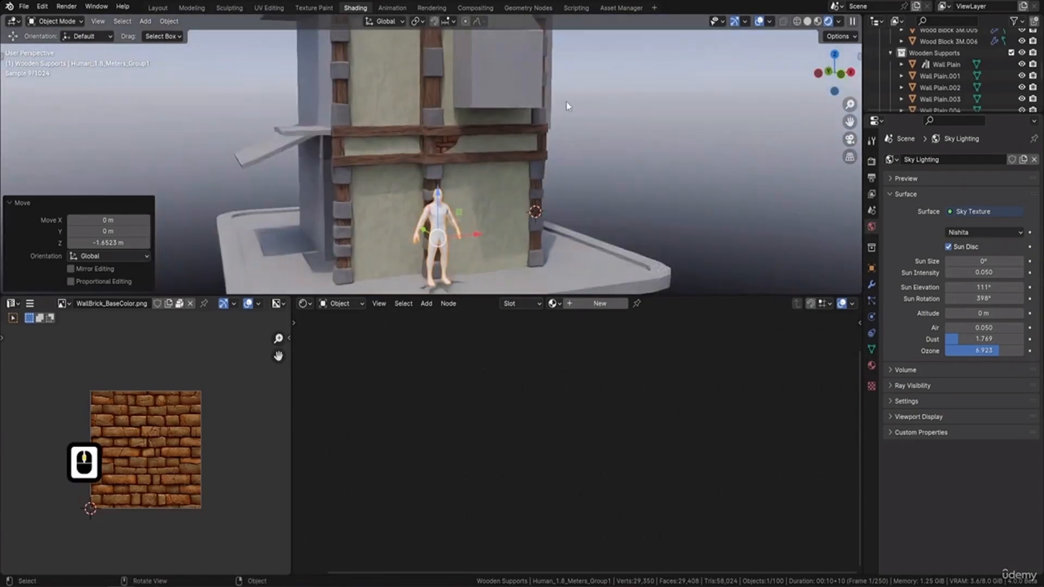
{"action": "scroll", "coordinate": [432, 164], "scroll_direction": "up", "scroll_amount": 5}
{"action": "scroll", "coordinate": [487, 112], "scroll_direction": "up", "scroll_amount": 2}
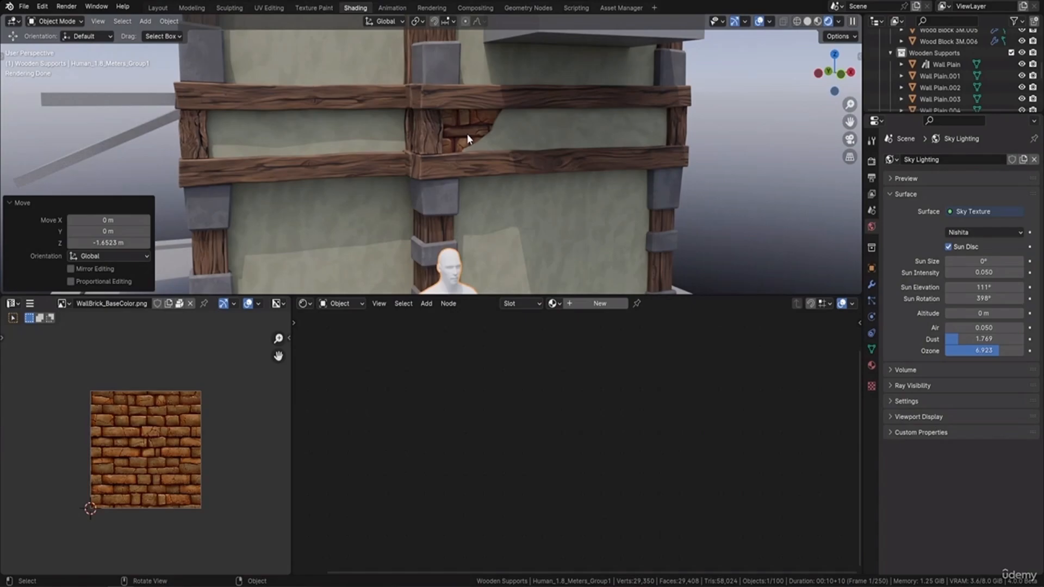
{"action": "scroll", "coordinate": [542, 127], "scroll_direction": "down", "scroll_amount": 4}
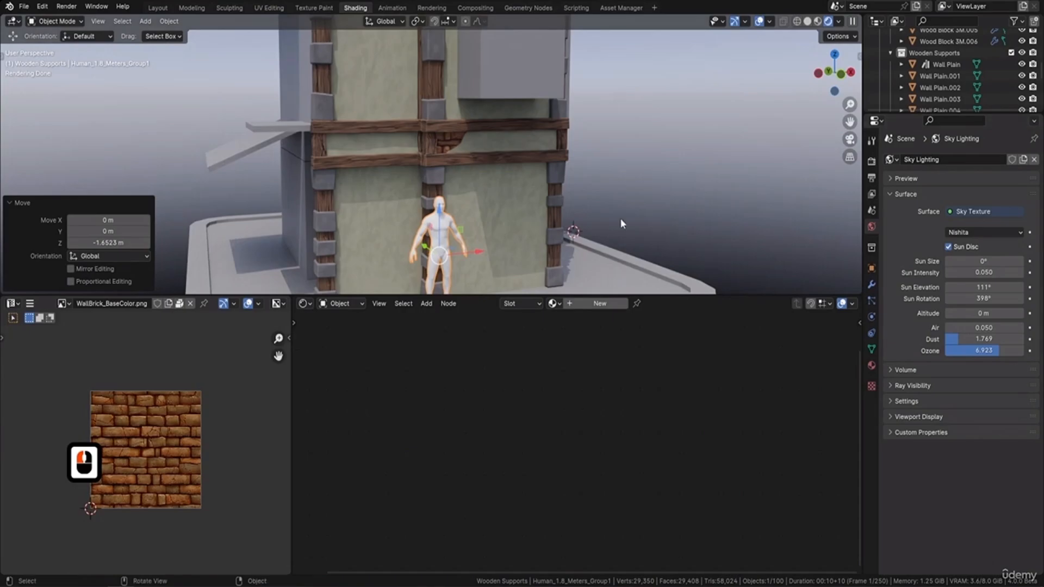
{"action": "scroll", "coordinate": [598, 218], "scroll_direction": "down", "scroll_amount": 4}
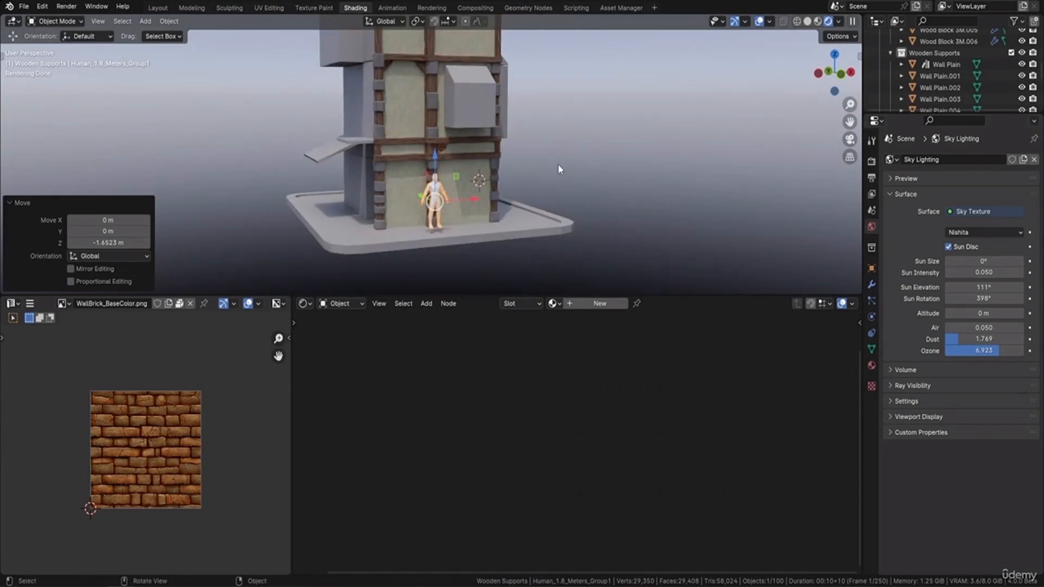